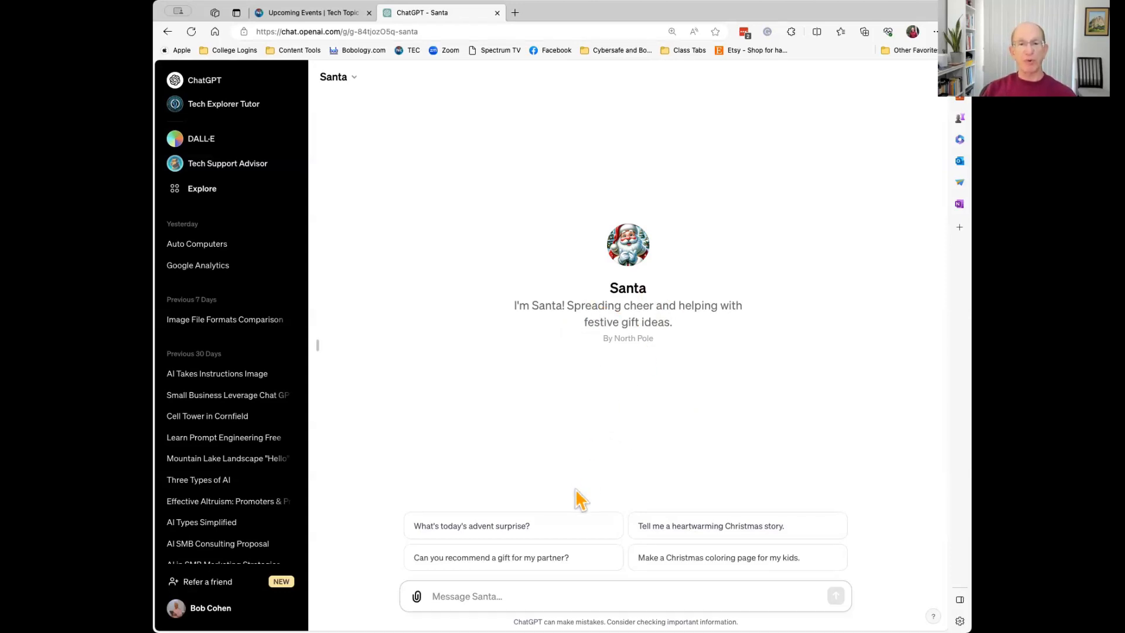
# Ask the Santa GPT "What's today's advent surprise?" using its suggested prompt
pyautogui.click(548, 530)
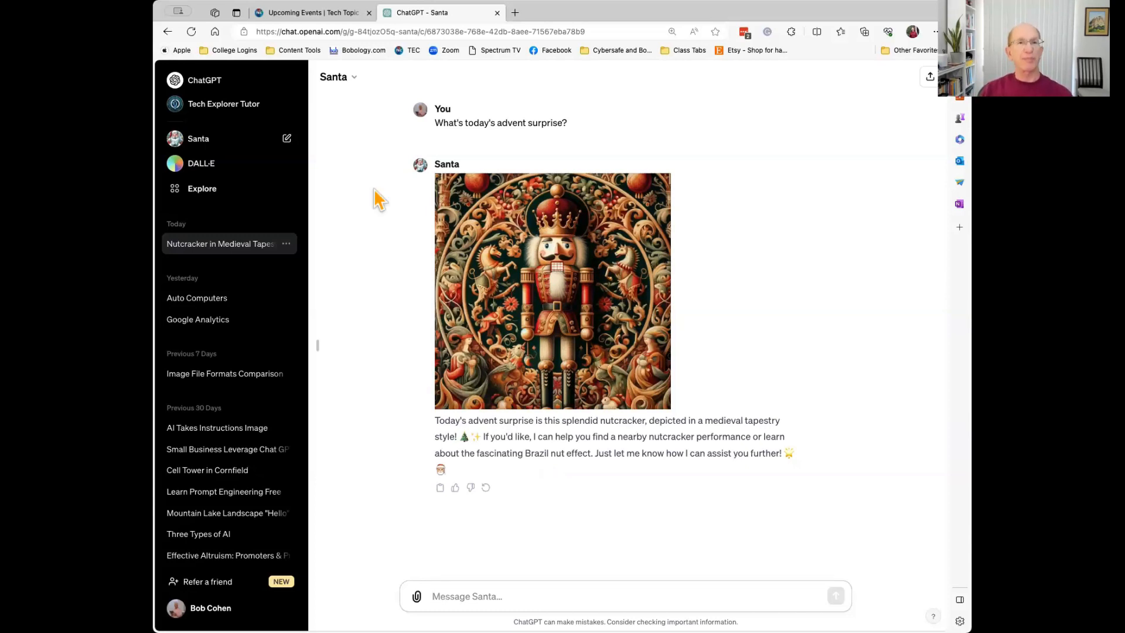
# Go to the GPT catalogue and browse the GPTs made by OpenAI
pyautogui.click(252, 191)
pyautogui.scroll(-5, 340, 297)
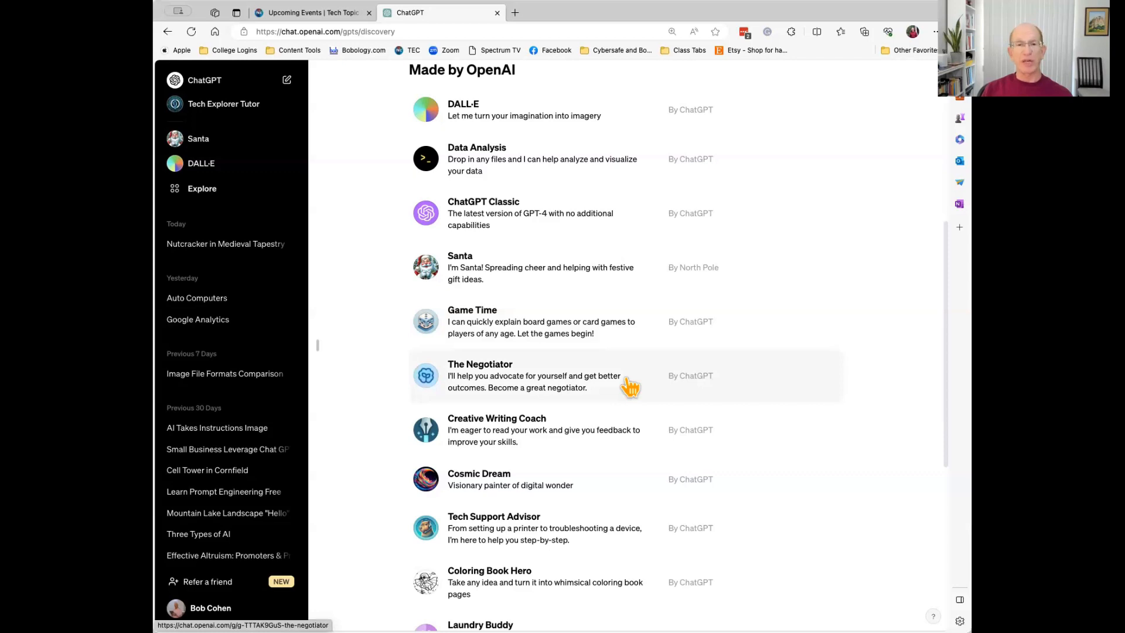
pyautogui.scroll(-1, 630, 387)
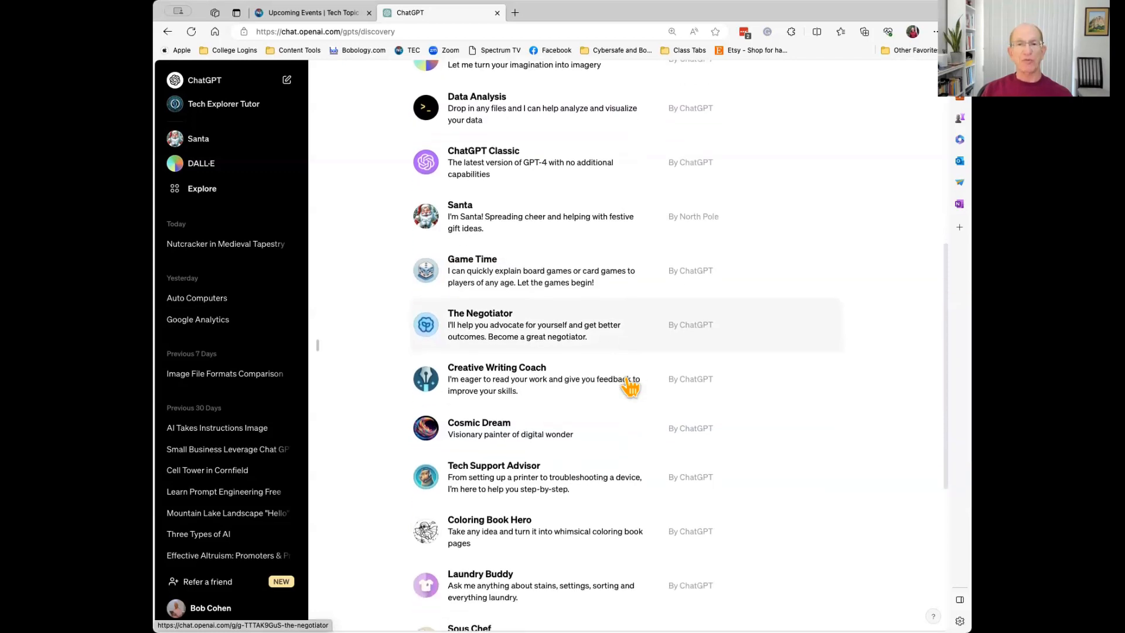
pyautogui.scroll(-1, 608, 391)
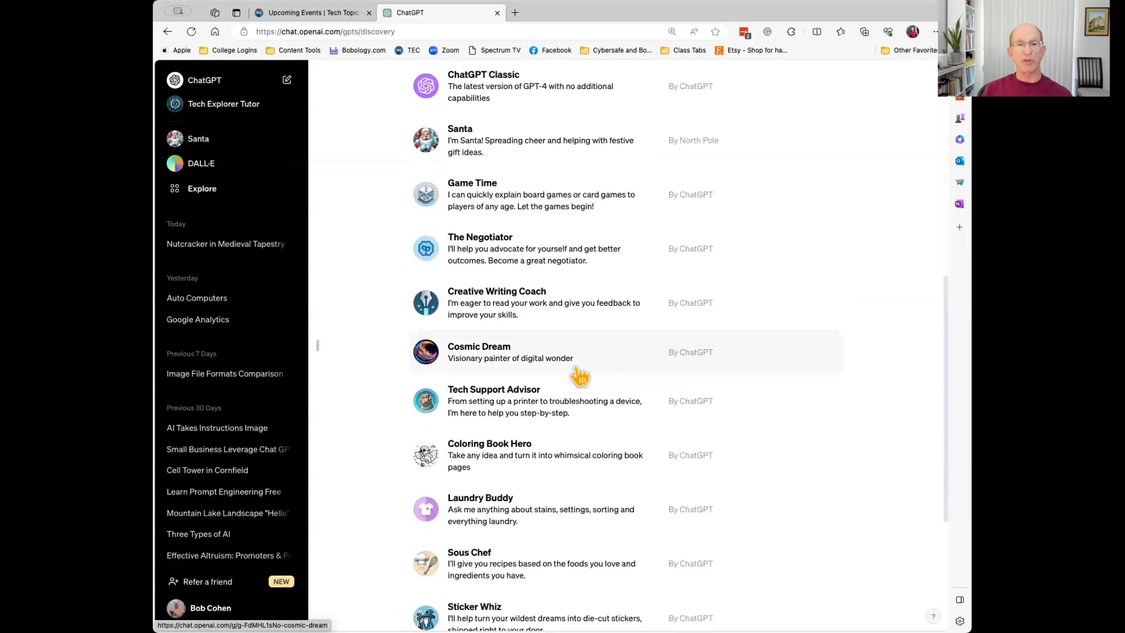
pyautogui.scroll(-1, 565, 370)
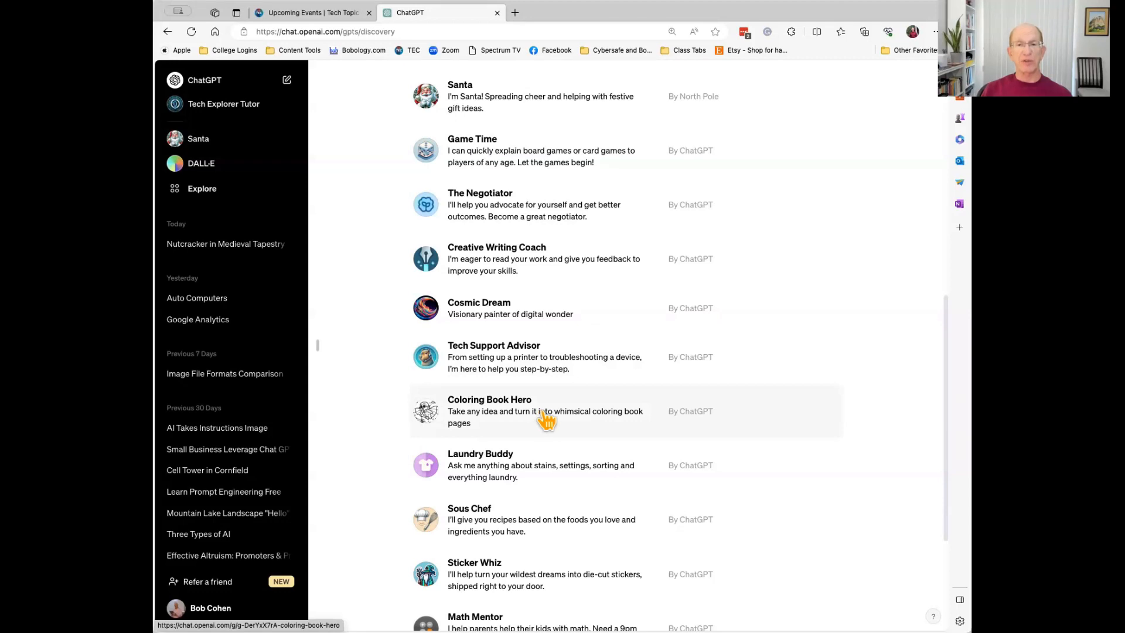
pyautogui.scroll(-1, 544, 419)
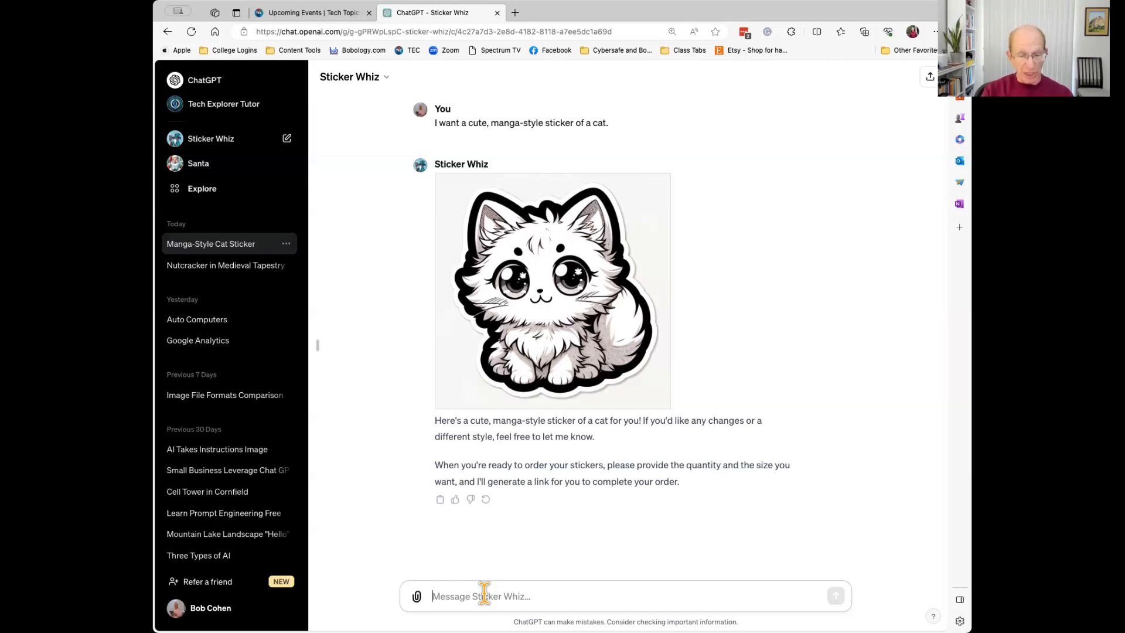
# Send Sticker Whiz the order details "2 inch square order 12" for the manga-style cat sticker
pyautogui.write('2 inch s')
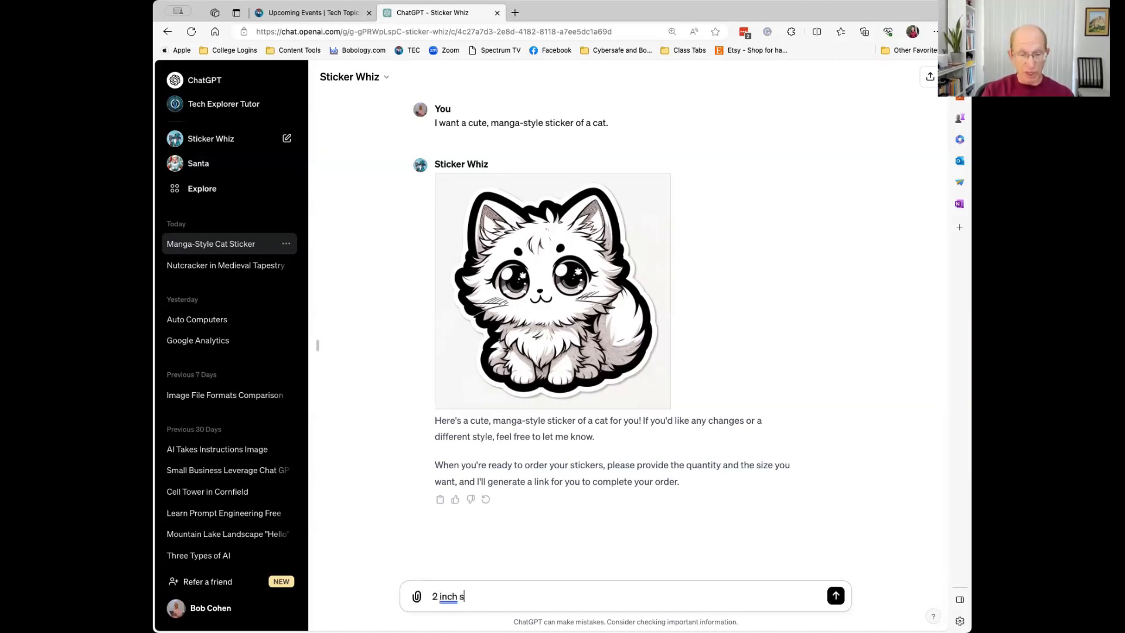
pyautogui.write('quare ')
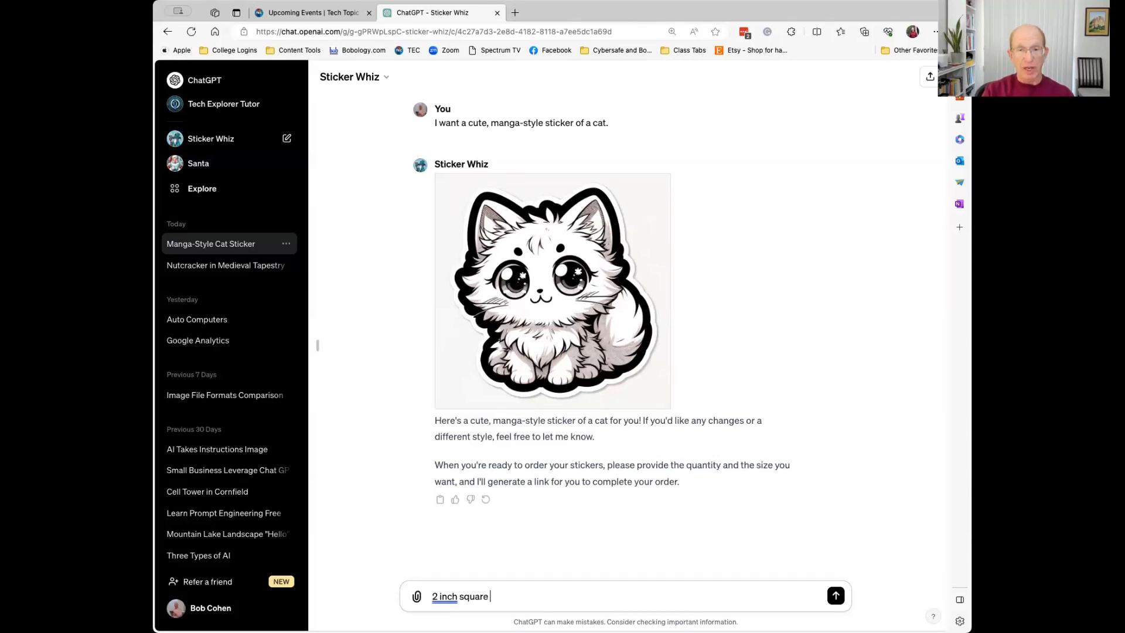
pyautogui.write('order')
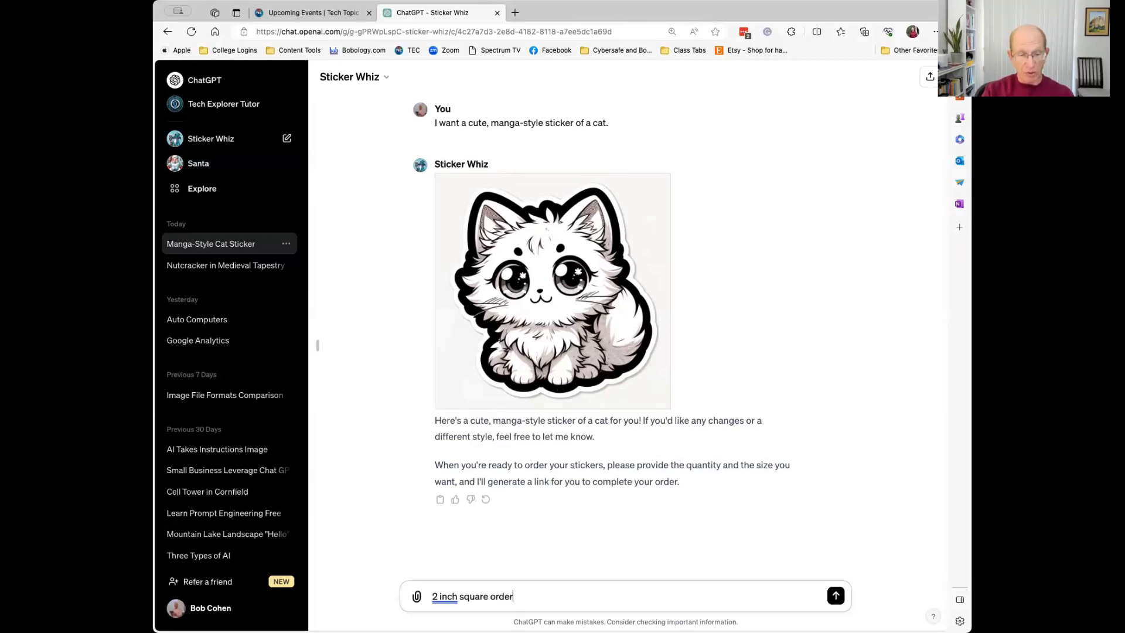
pyautogui.write(' 12')
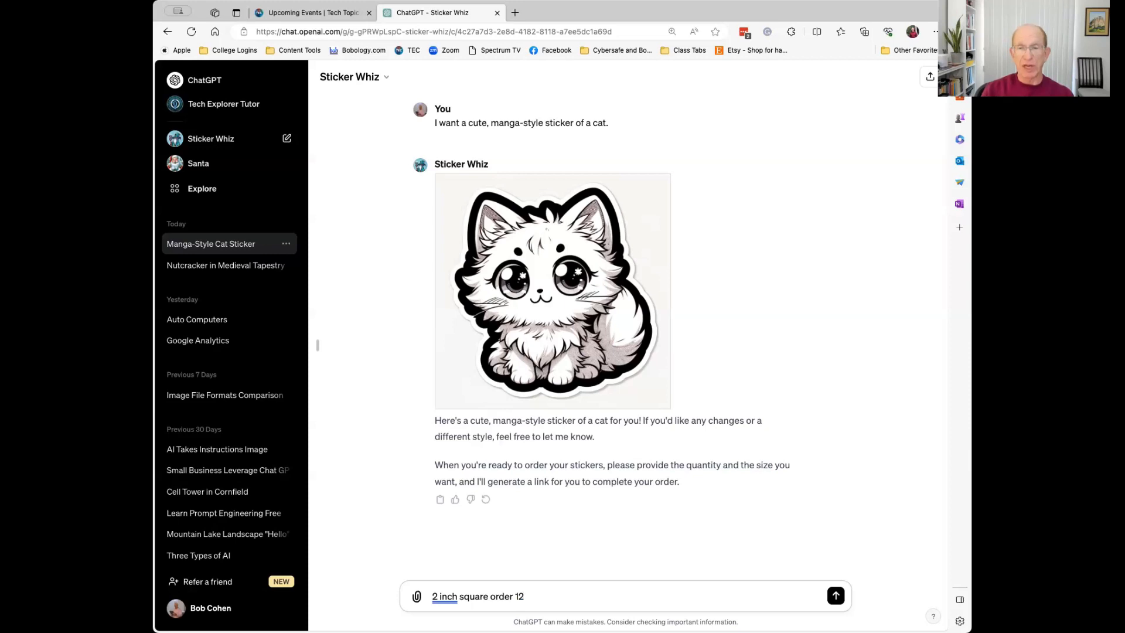
pyautogui.click(835, 596)
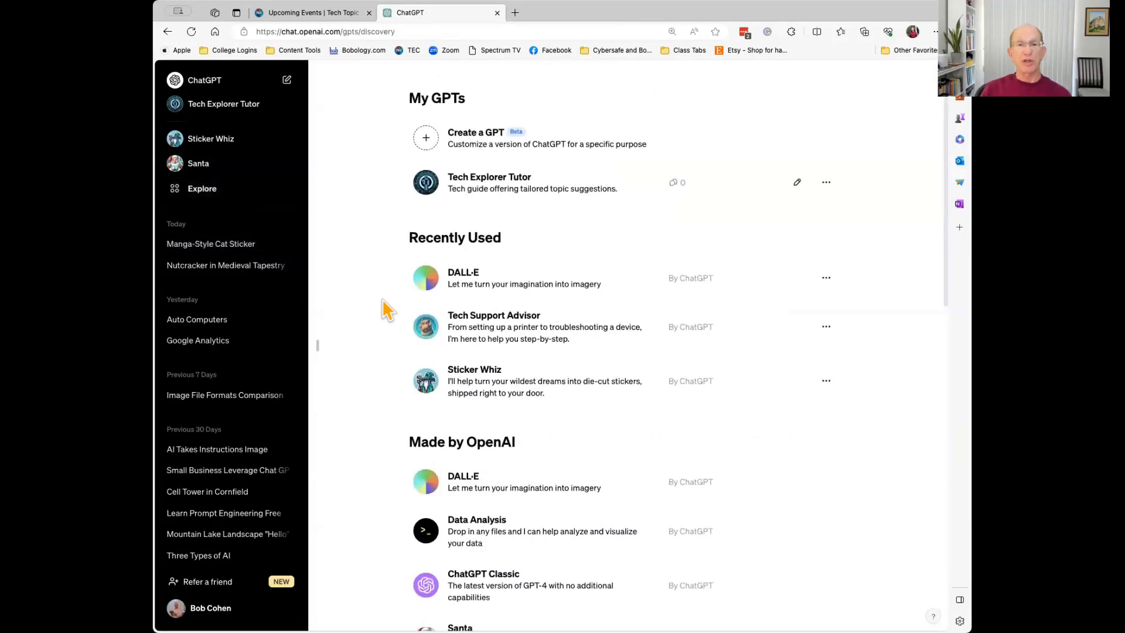
# Go to the end of the list of GPTs made by OpenAI and load its remaining entries
pyautogui.scroll(-5, 386, 308)
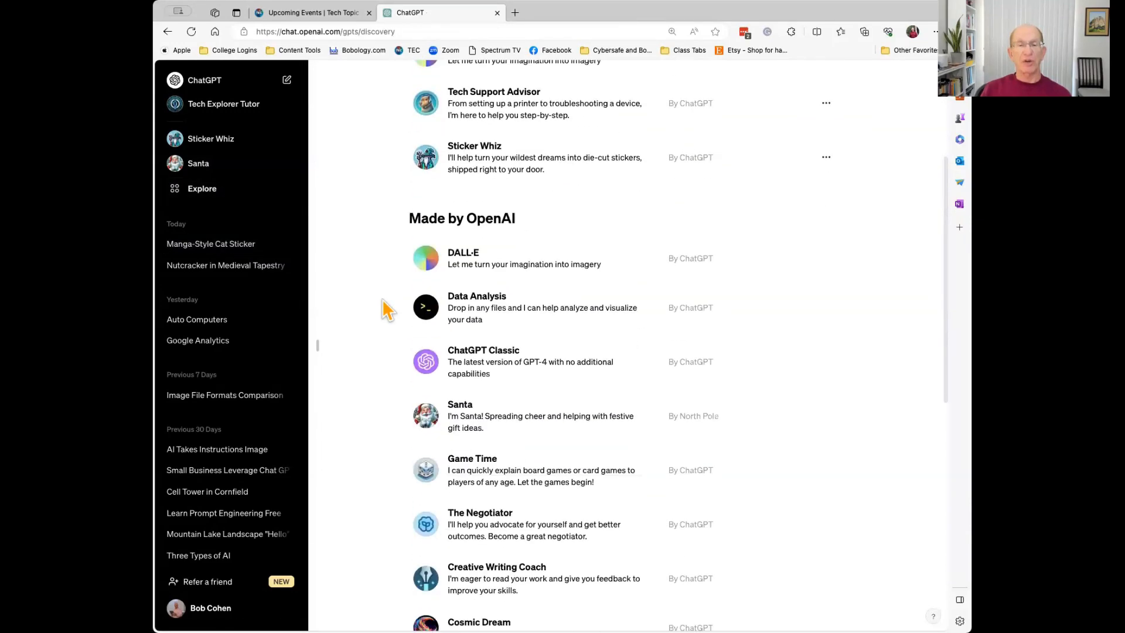
pyautogui.scroll(-3, 386, 308)
pyautogui.scroll(-6, 386, 307)
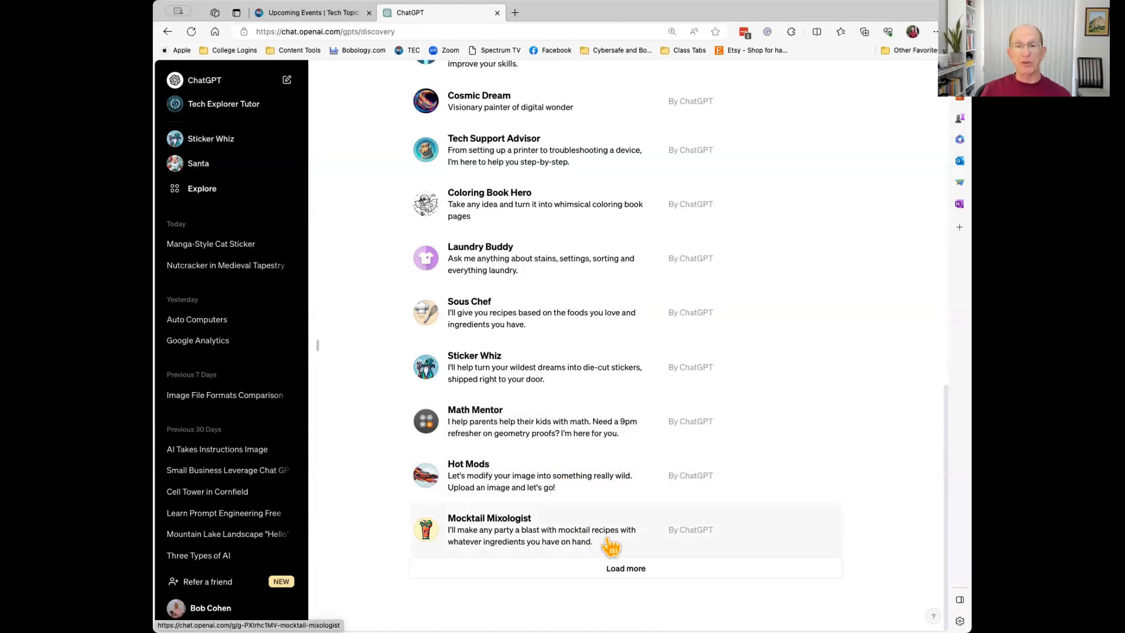
pyautogui.click(635, 575)
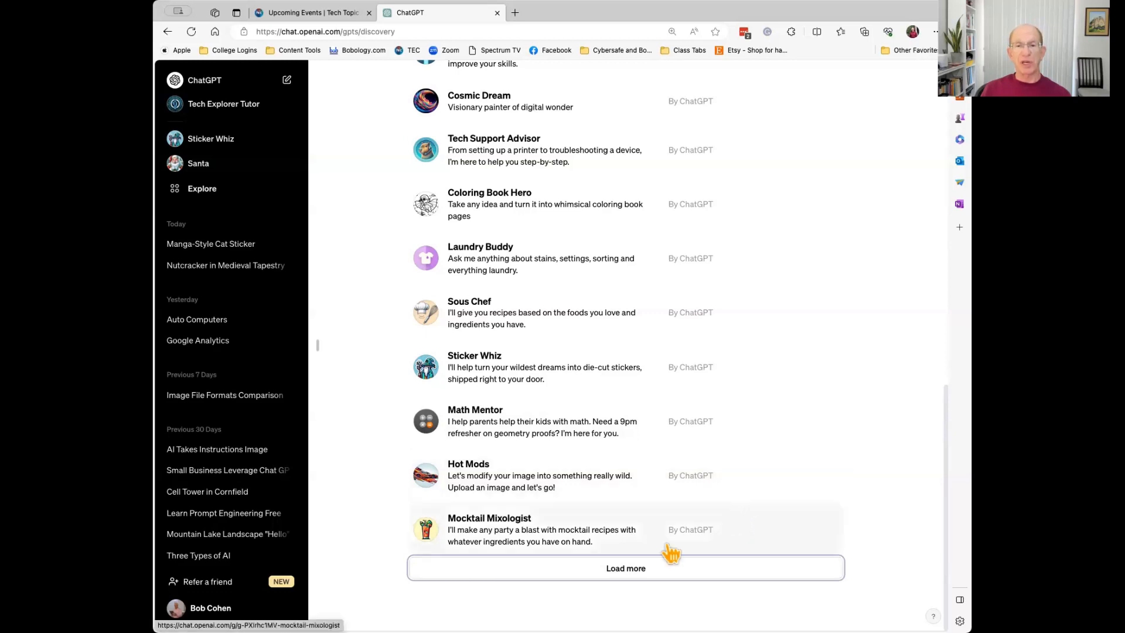
pyautogui.click(636, 573)
pyautogui.scroll(-1, 757, 535)
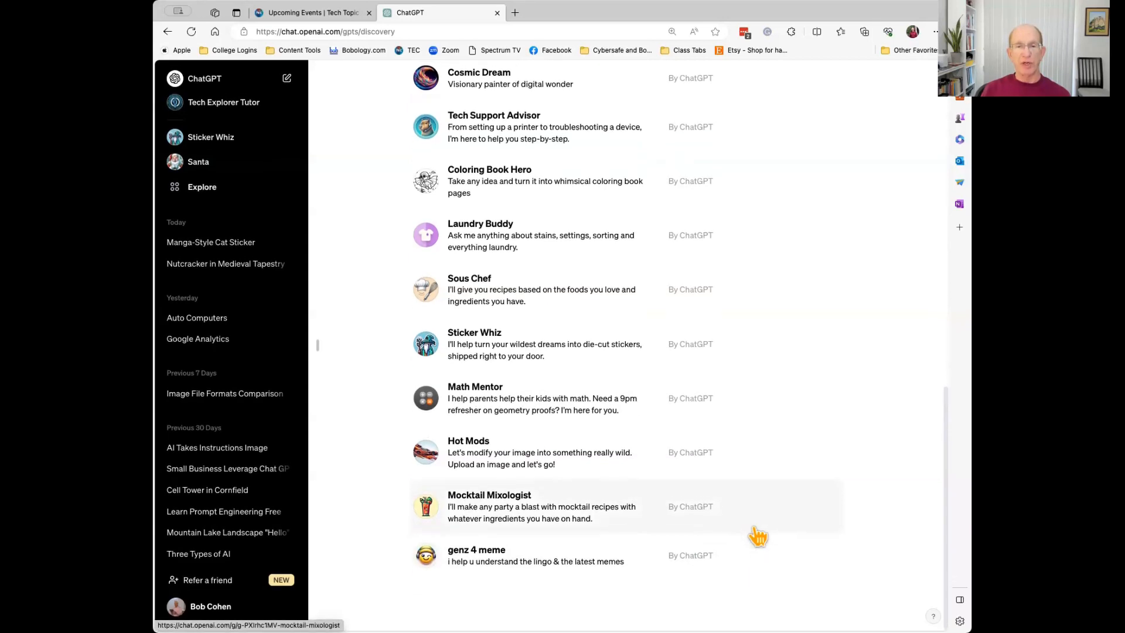
# Open the genz 4 meme GPT and send it the word "rizz"
pyautogui.click(585, 566)
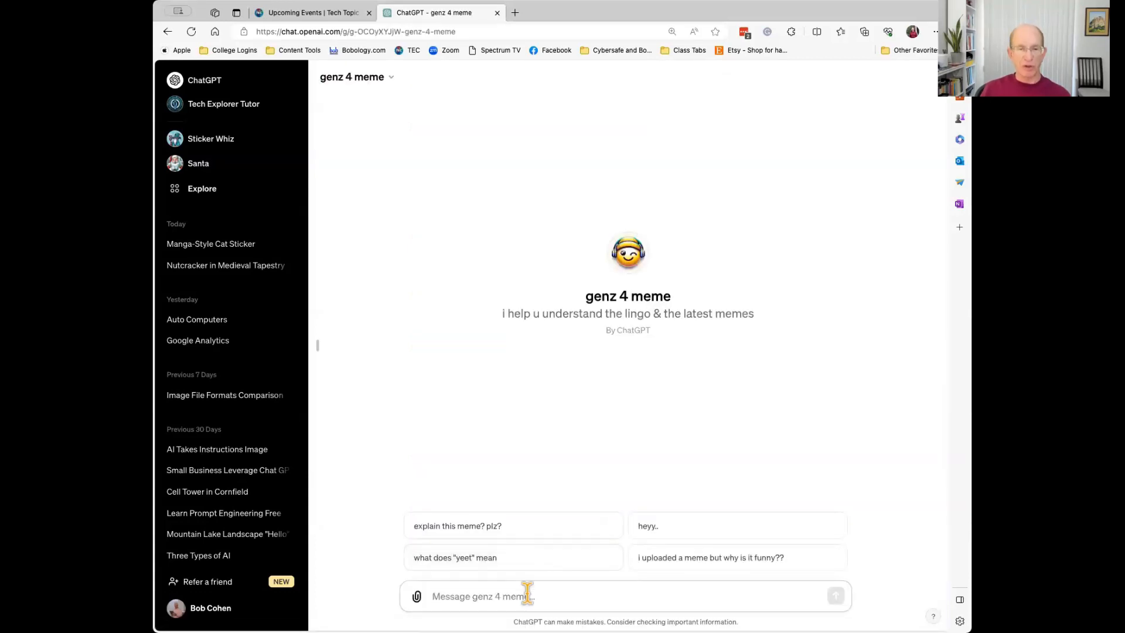
pyautogui.write('rizz')
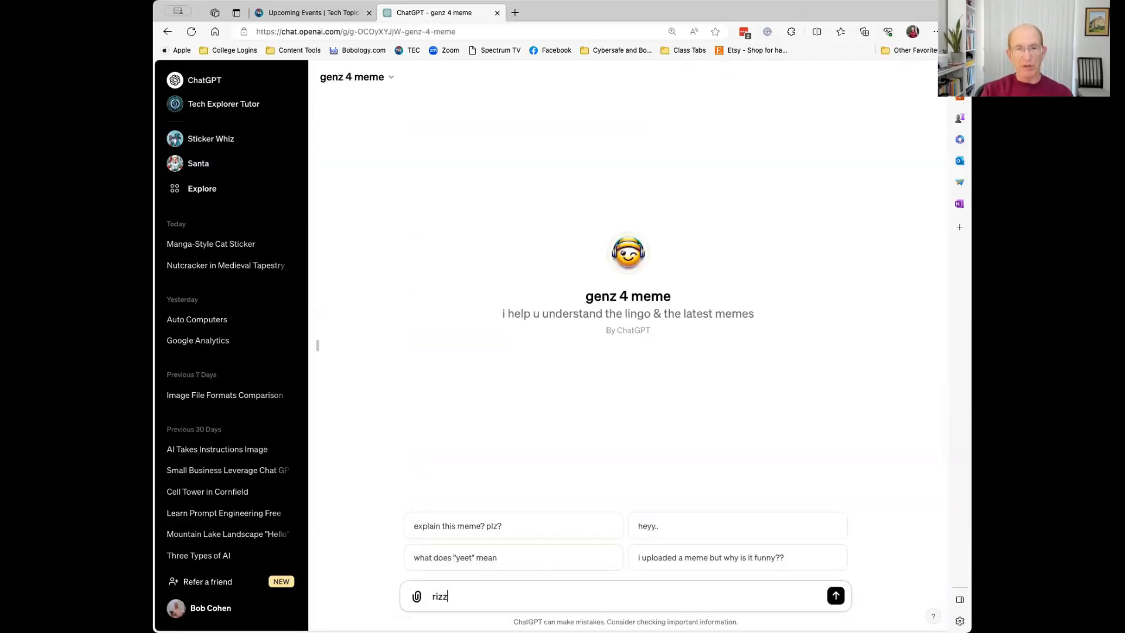
pyautogui.press('Return')
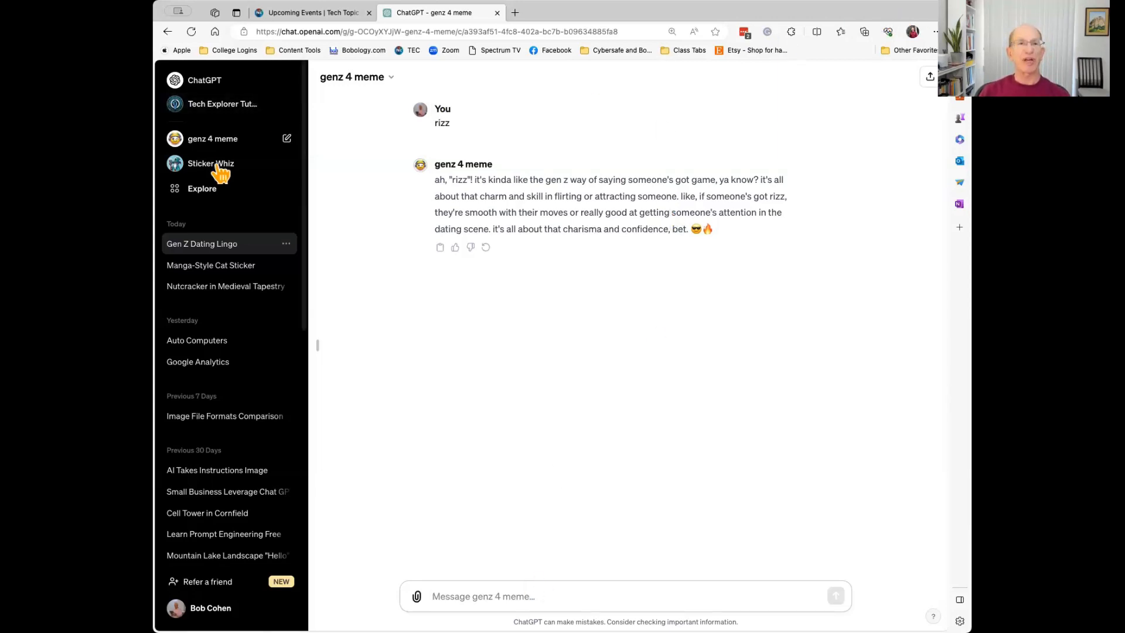
# Return to the GPT catalogue, open the custom Tech Explorer Tutor GPT and send it the topic "bluetooth"
pyautogui.click(221, 187)
pyautogui.scroll(-5, 389, 289)
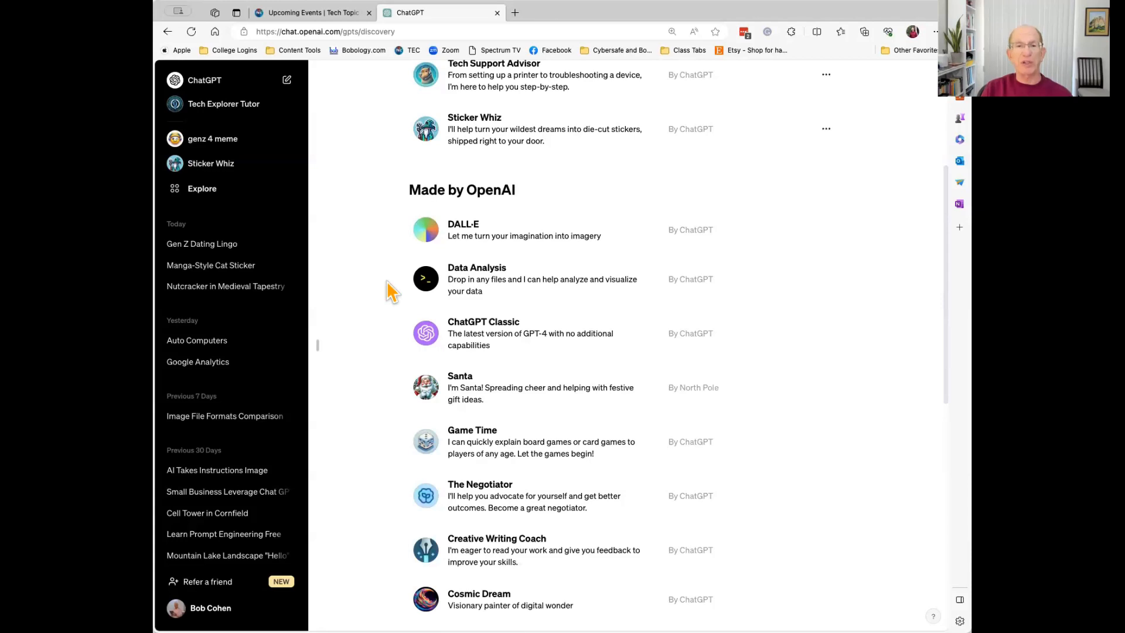
pyautogui.scroll(2, 390, 290)
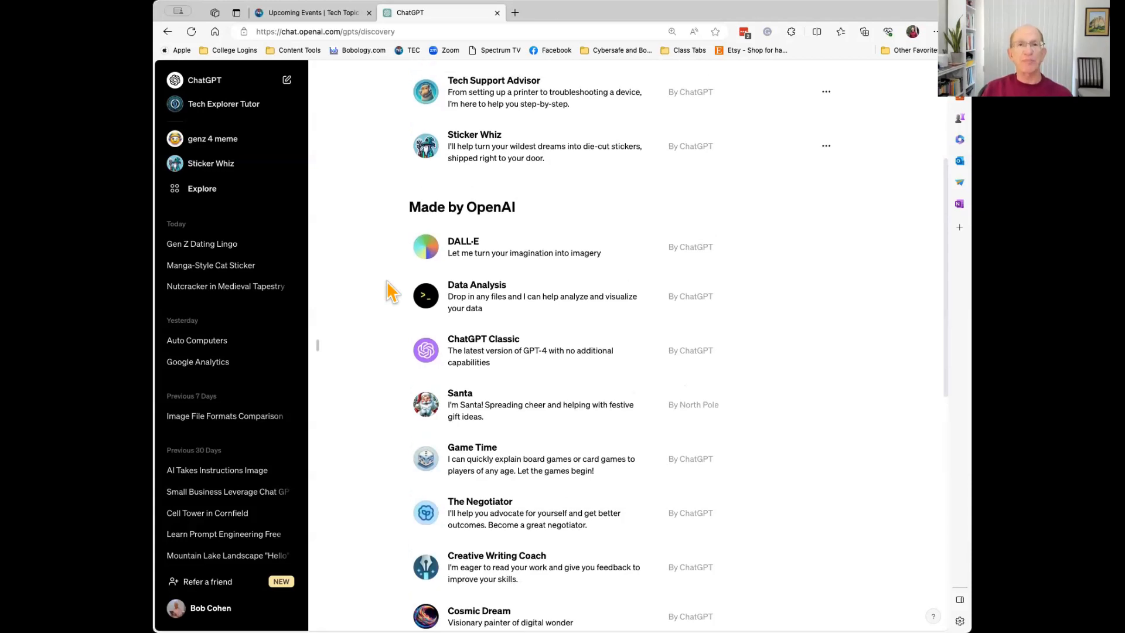
pyautogui.scroll(1, 386, 287)
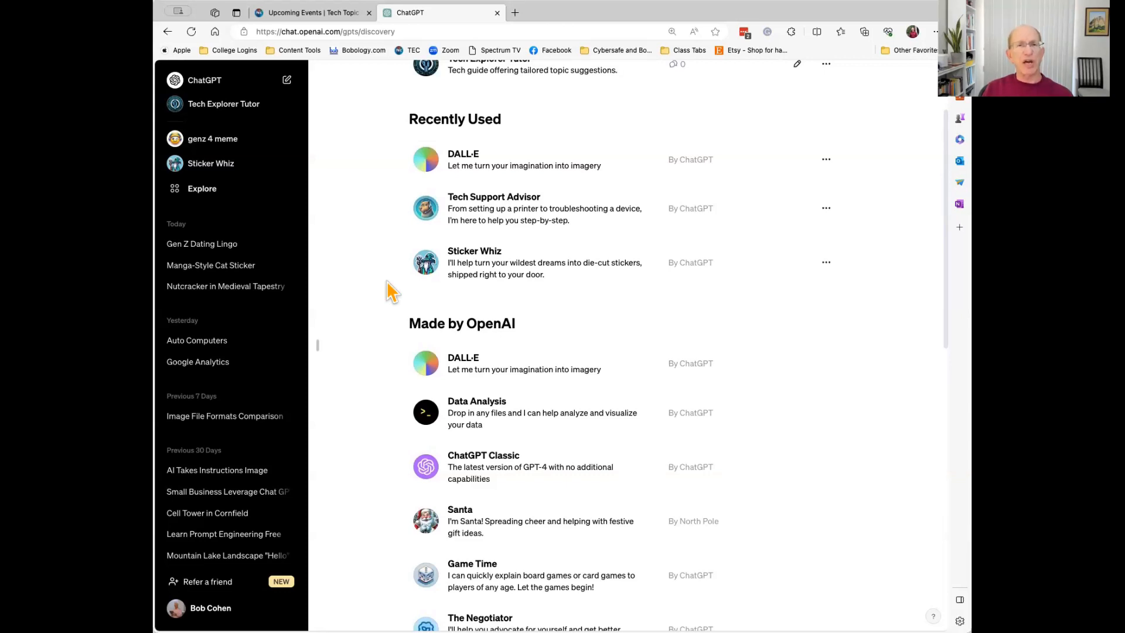
pyautogui.scroll(2, 388, 288)
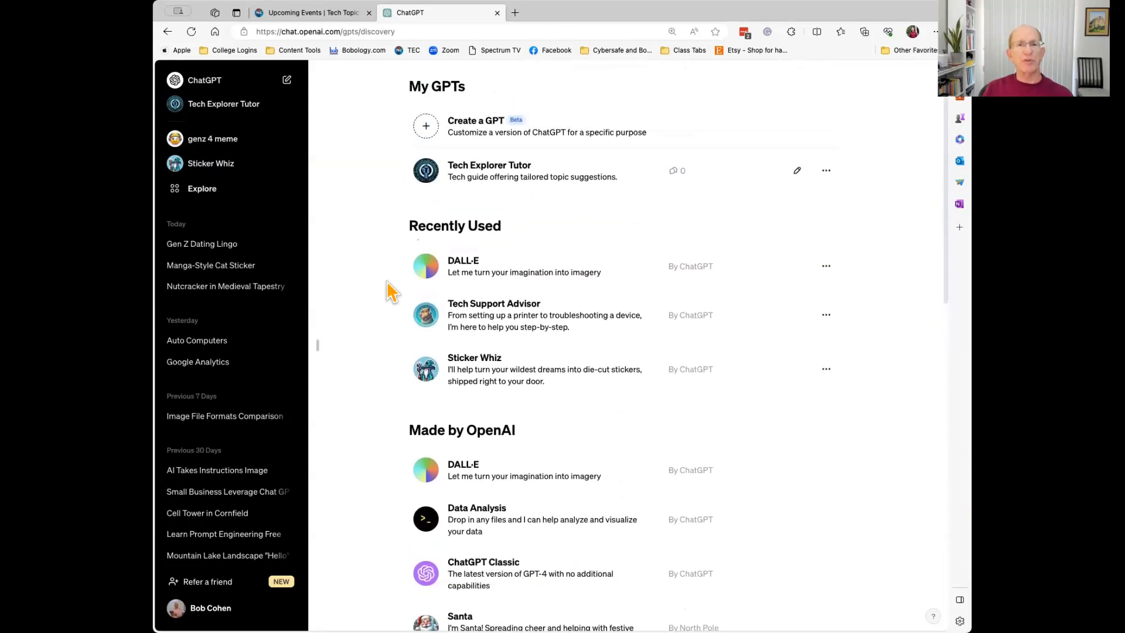
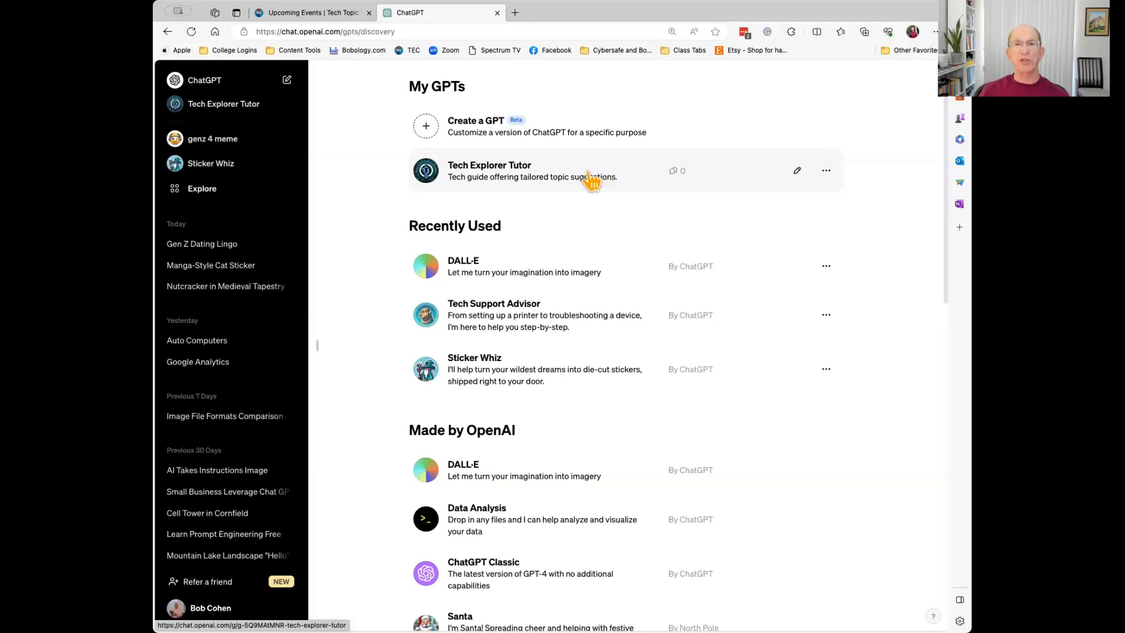
pyautogui.click(561, 177)
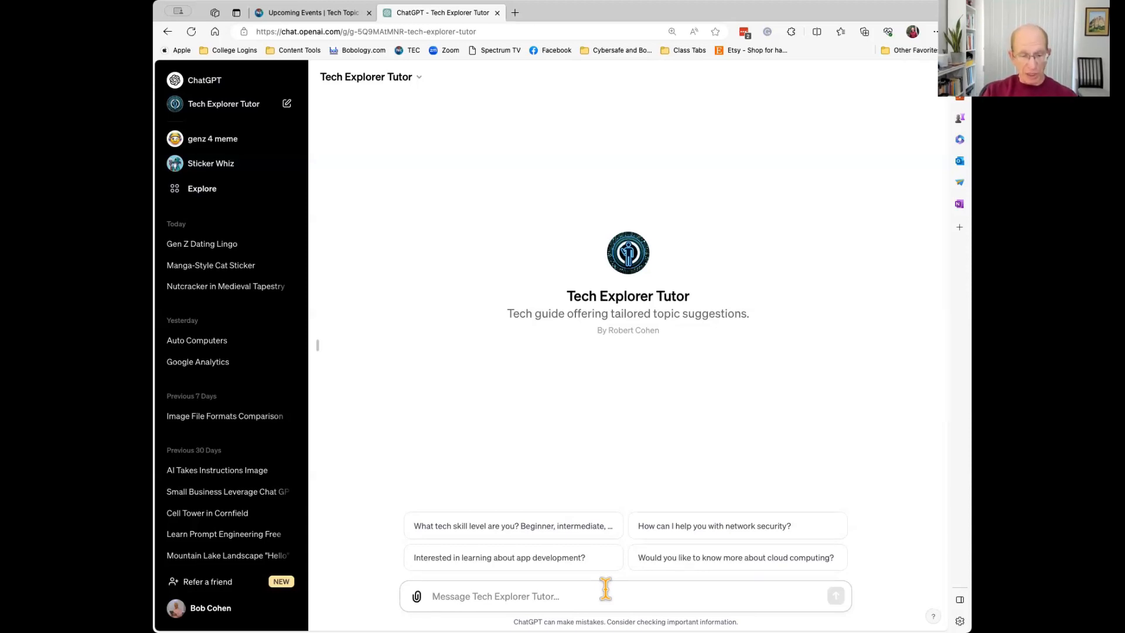
pyautogui.write('bluetoo')
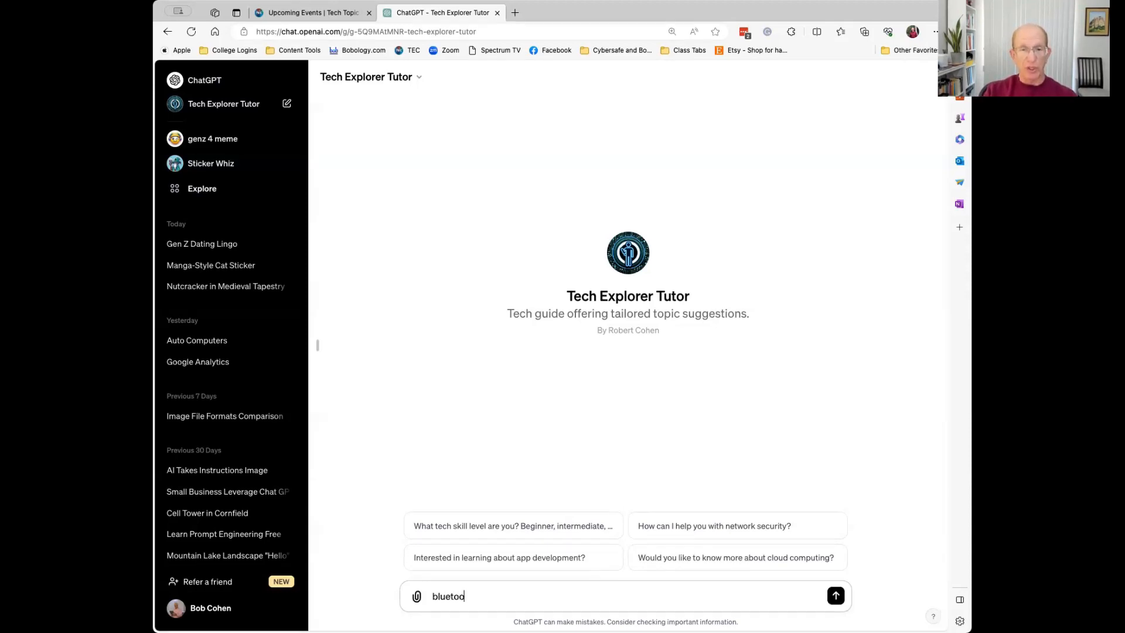
pyautogui.write('th')
pyautogui.press('Return')
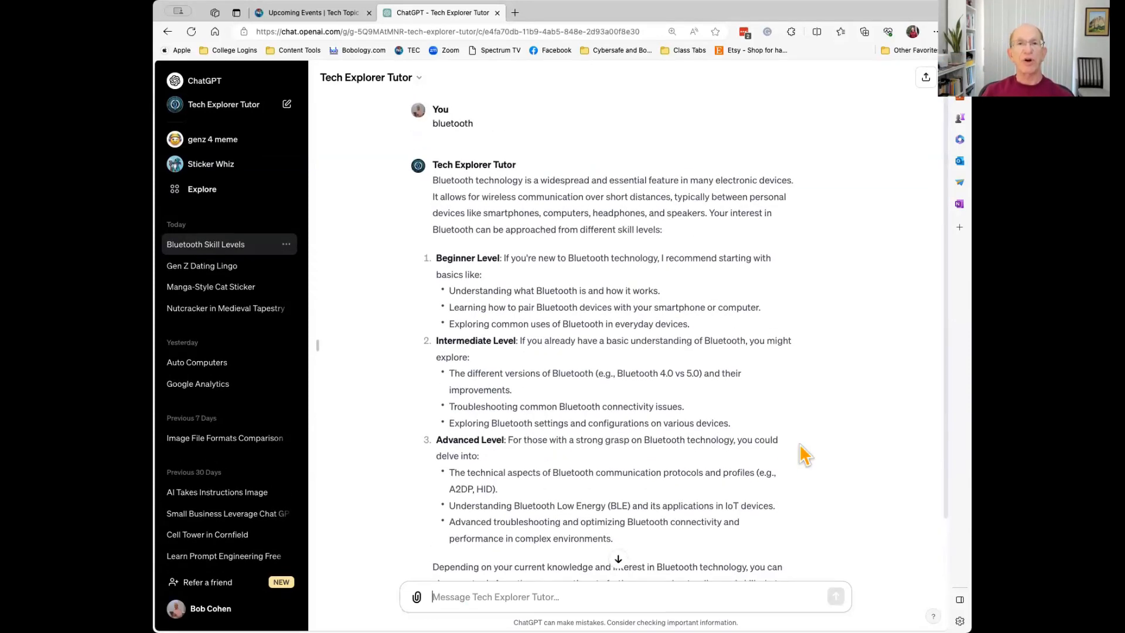
# Open the custom Tech Explorer Tutor GPT in the GPT editor
pyautogui.click(249, 188)
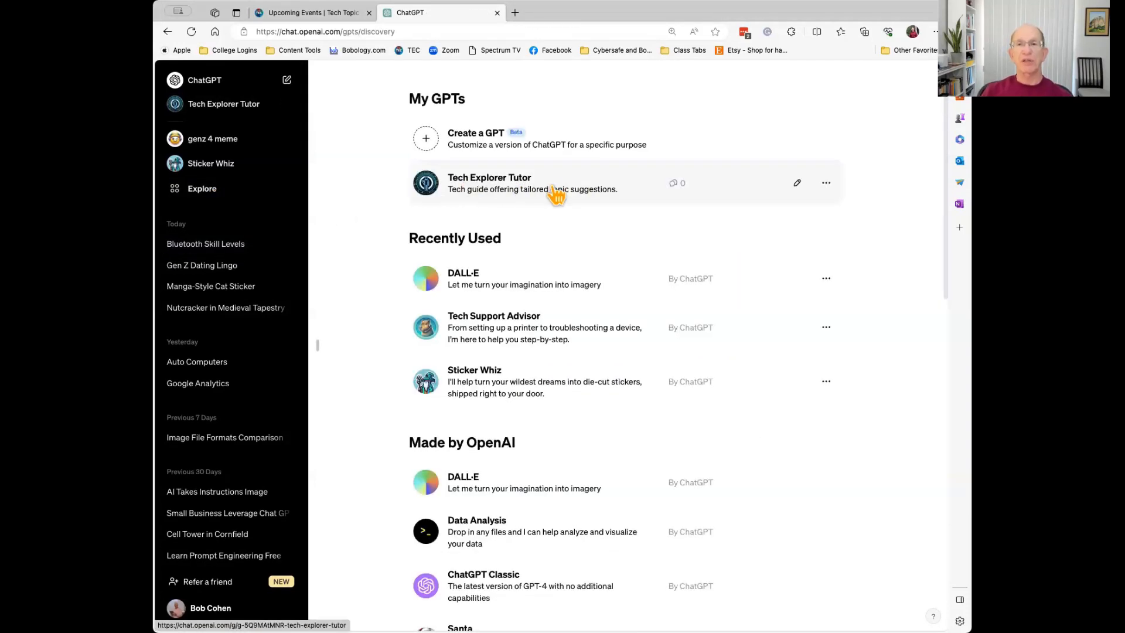
pyautogui.click(827, 186)
pyautogui.click(644, 188)
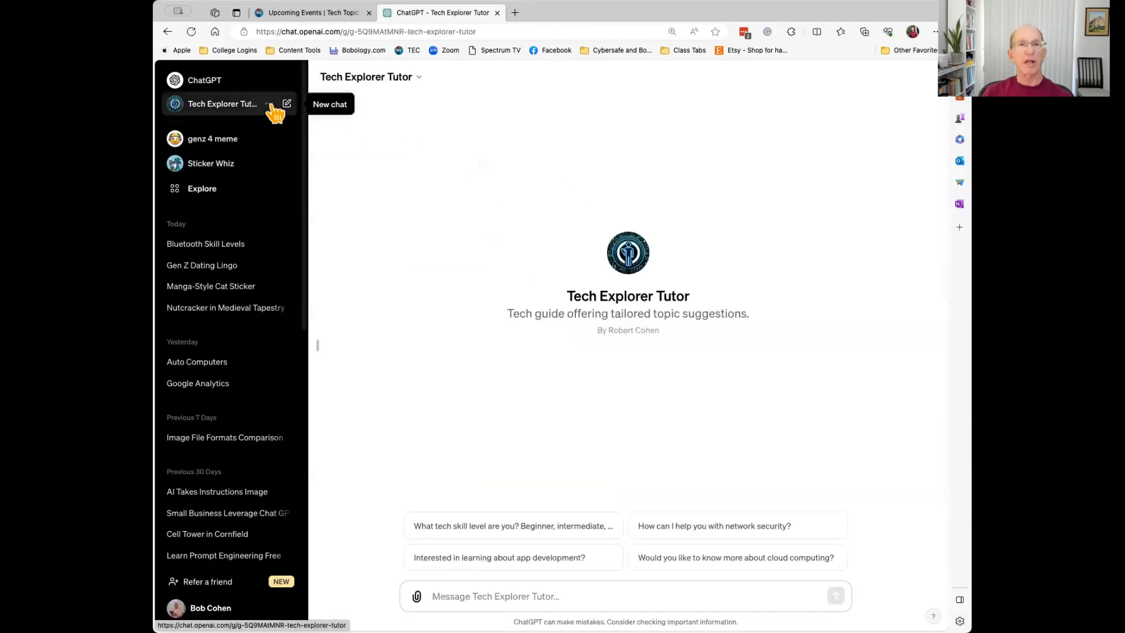
pyautogui.click(275, 104)
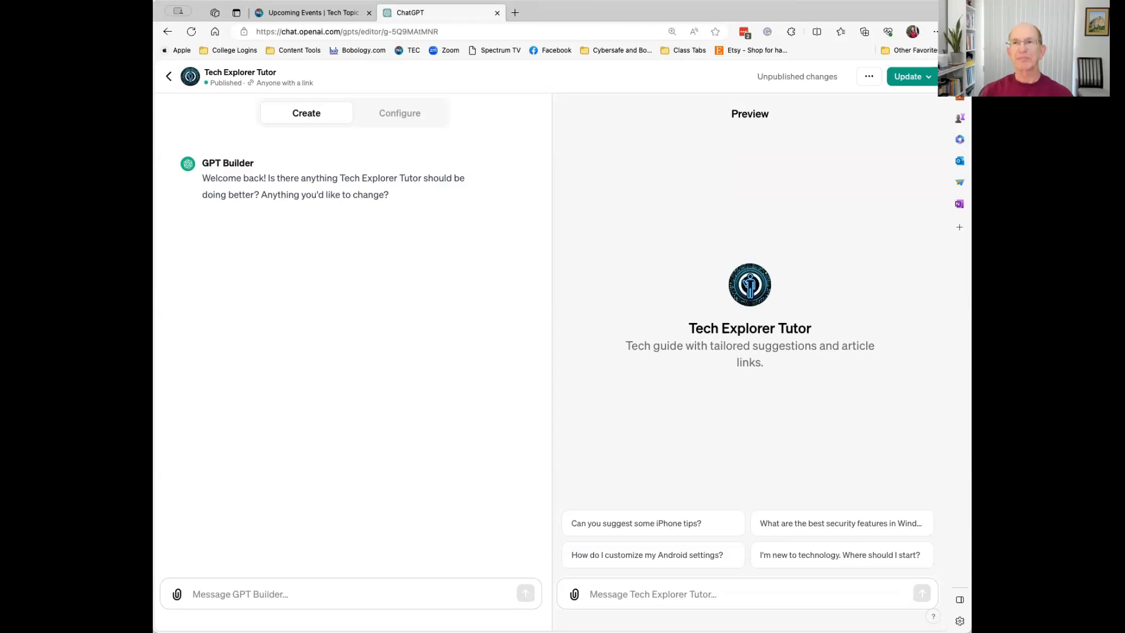
# Examine the publishing options for Tech Explorer Tutor and leave the editor without updating it
pyautogui.click(930, 86)
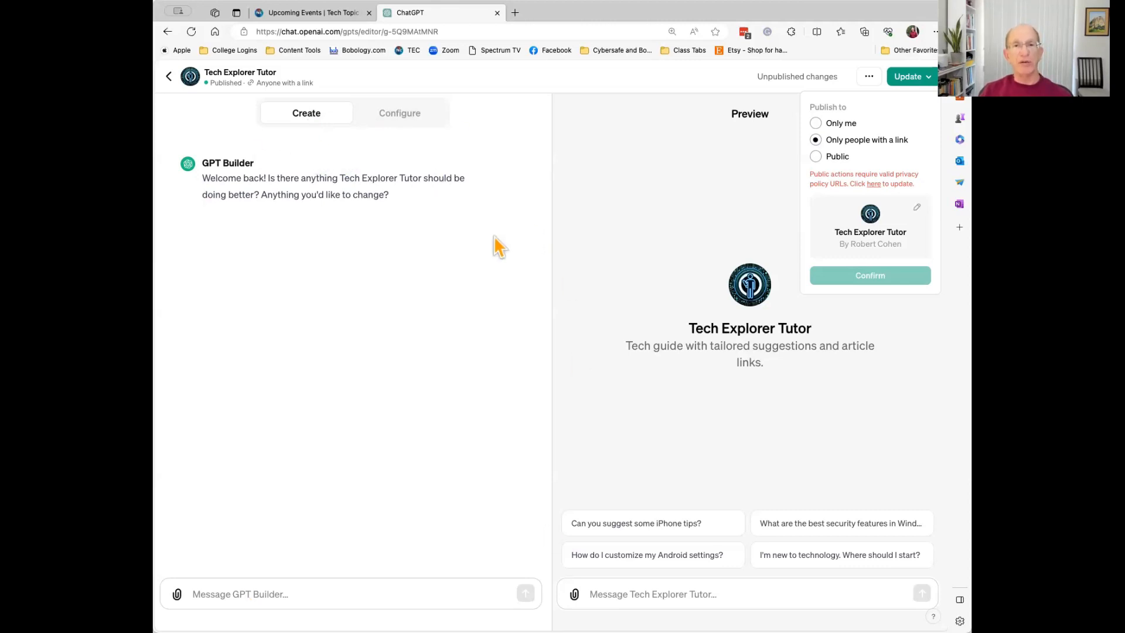
pyautogui.click(719, 200)
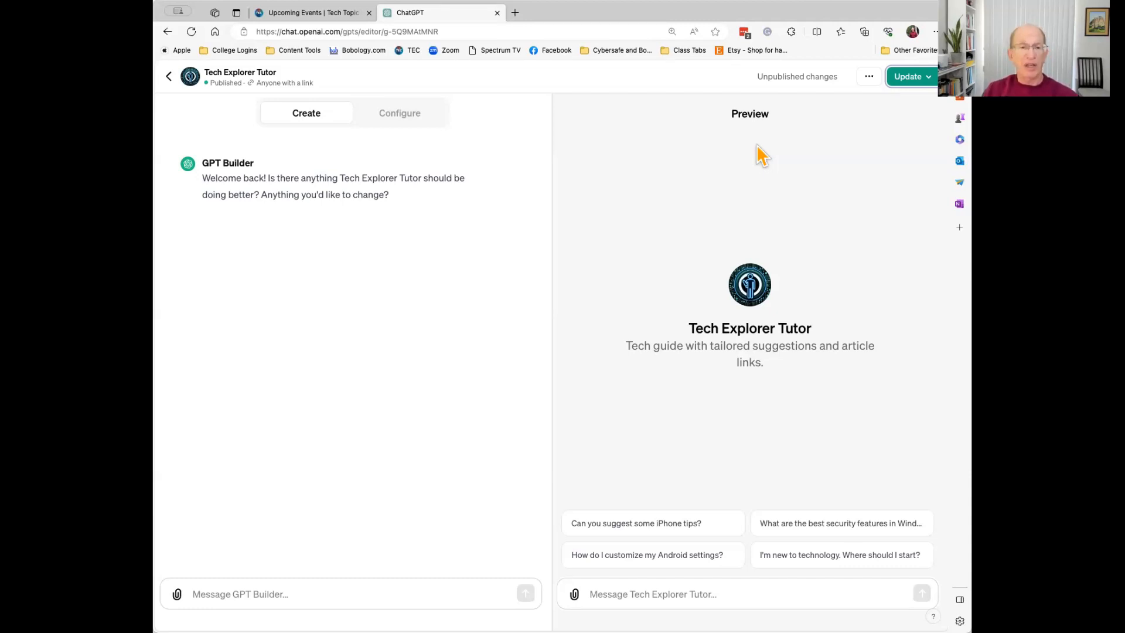
pyautogui.click(169, 78)
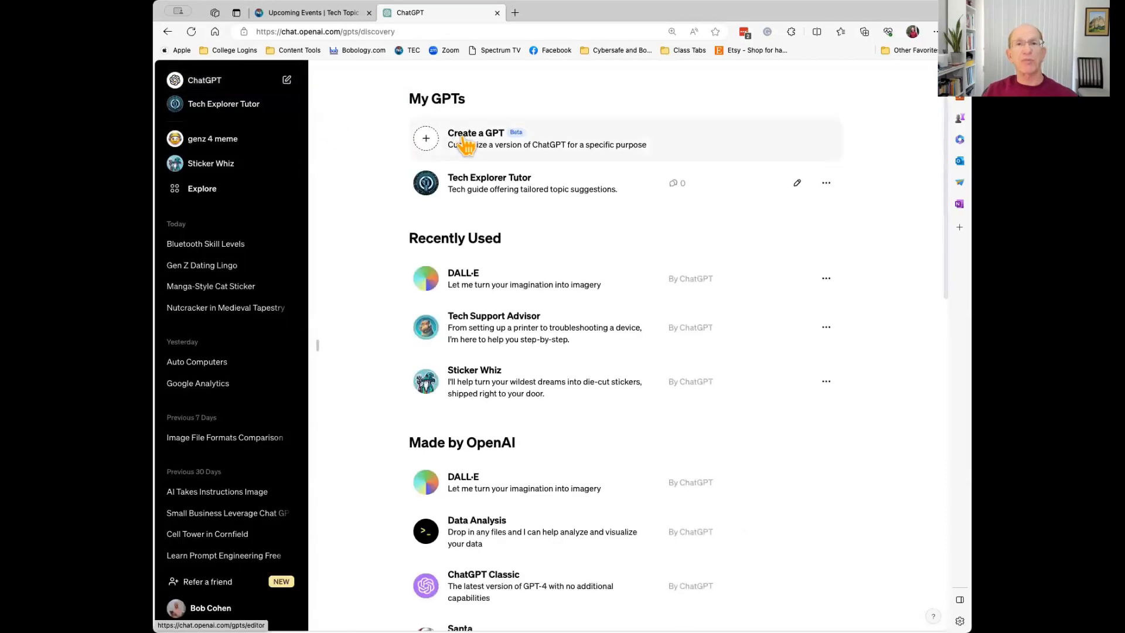
# Start a new GPT and ask GPT Builder to "create a retirement coach that helps people get a better idea of activities and interests they can pursue"
pyautogui.click(469, 145)
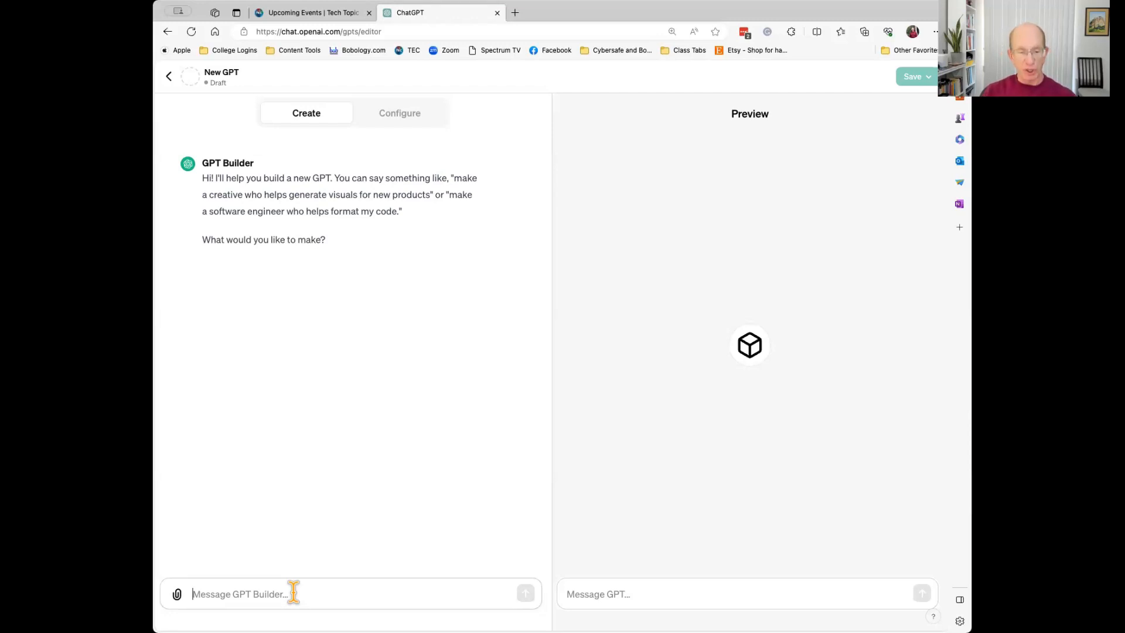
pyautogui.write('create')
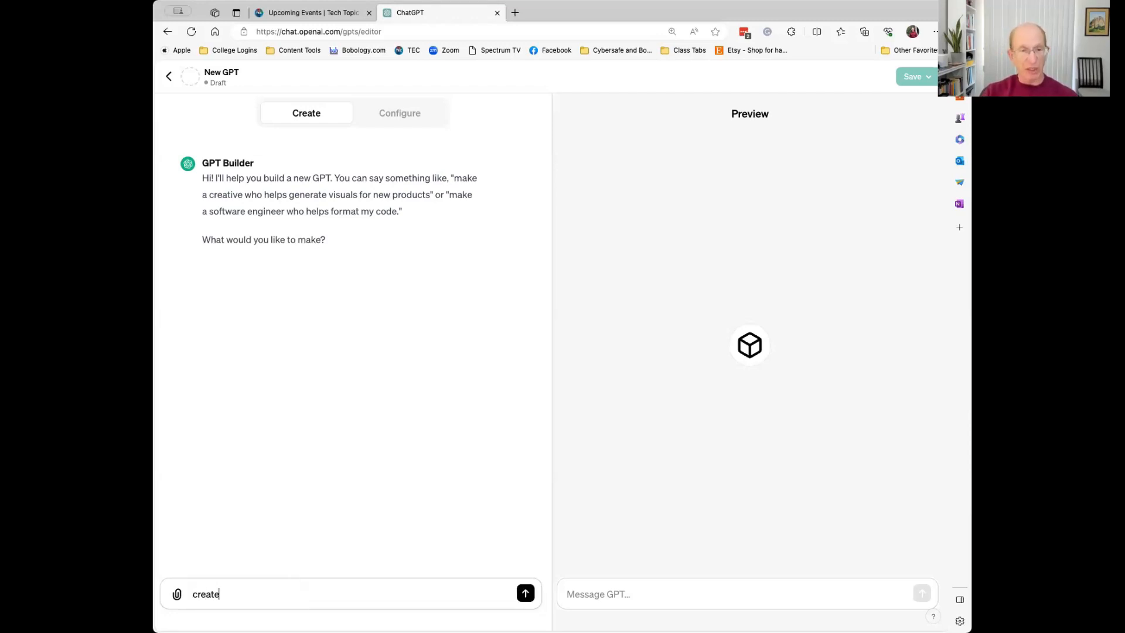
pyautogui.write(' a retire')
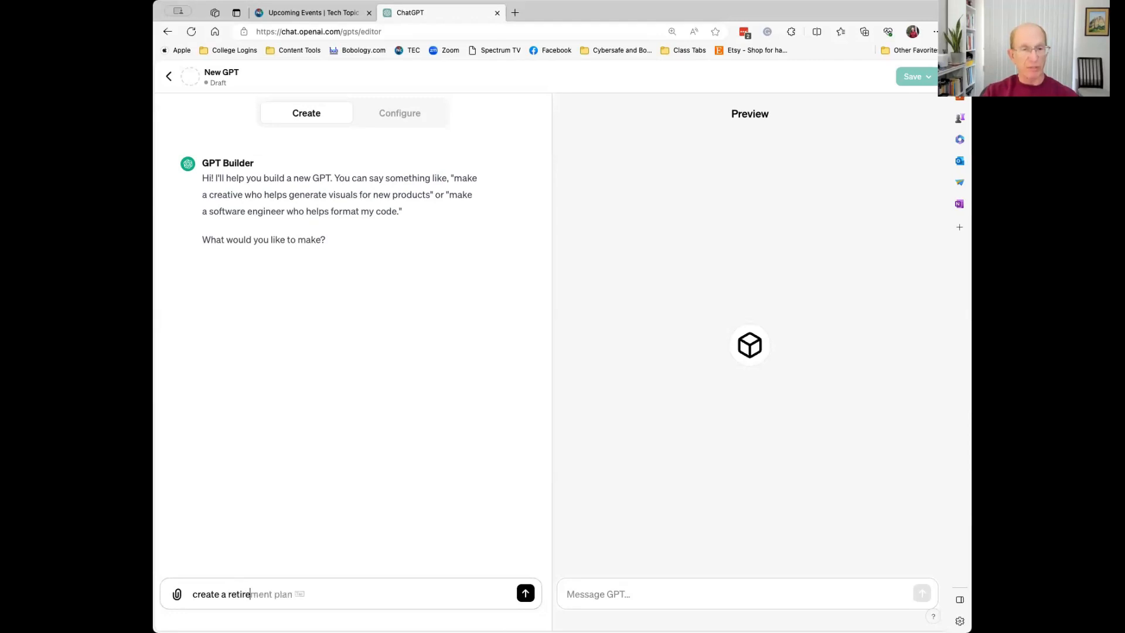
pyautogui.write('ment coas')
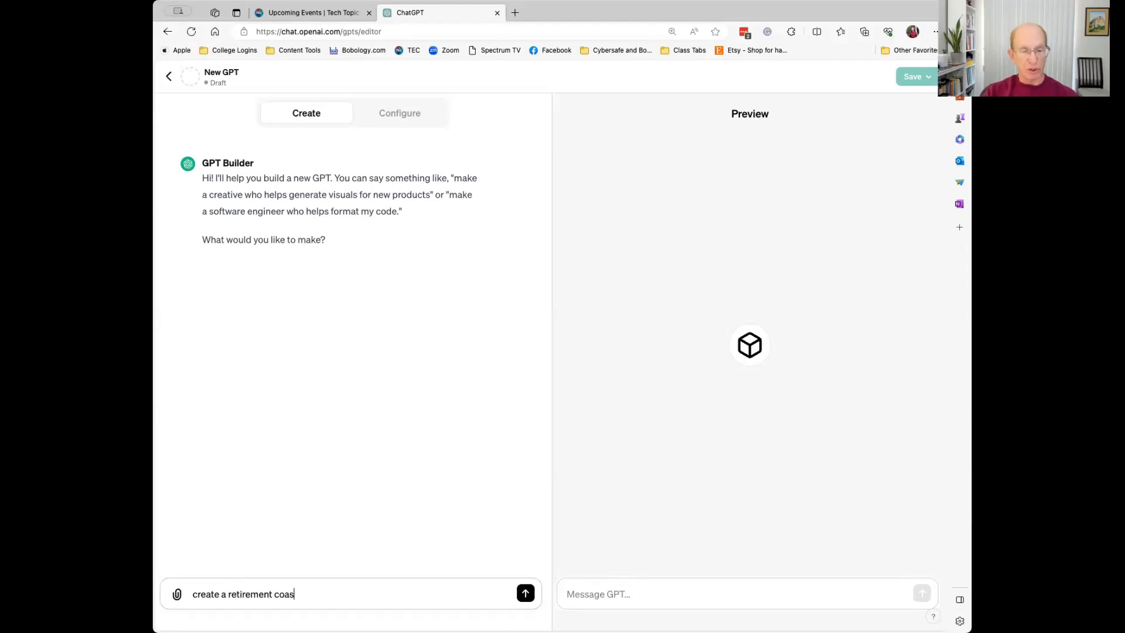
pyautogui.press('BackSpace')
pyautogui.write('ch')
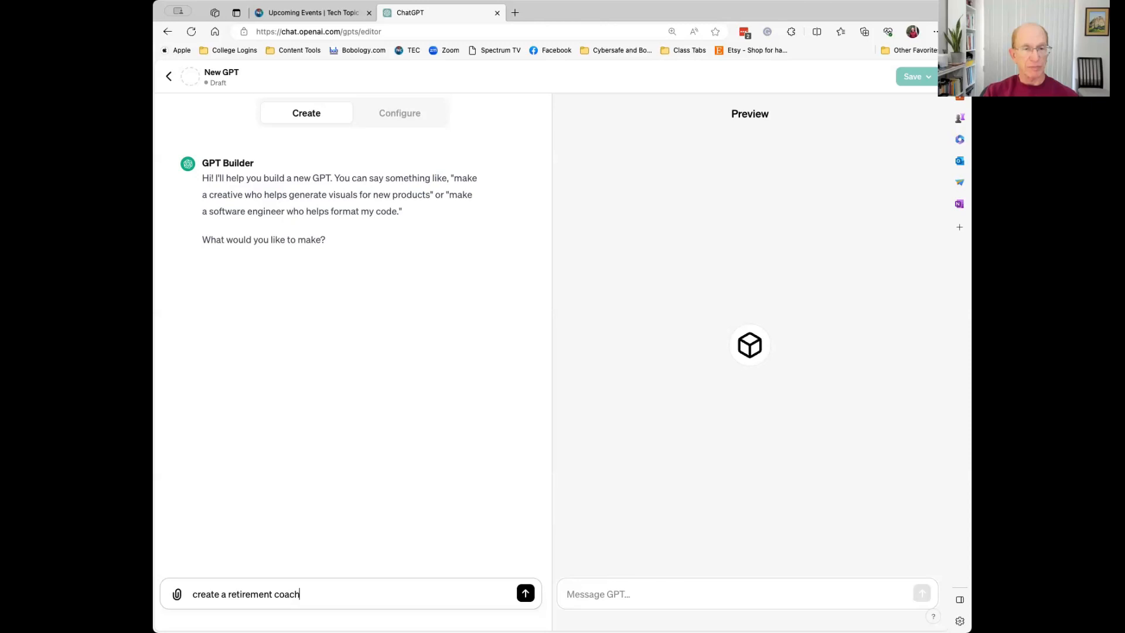
pyautogui.write(' that helps people ')
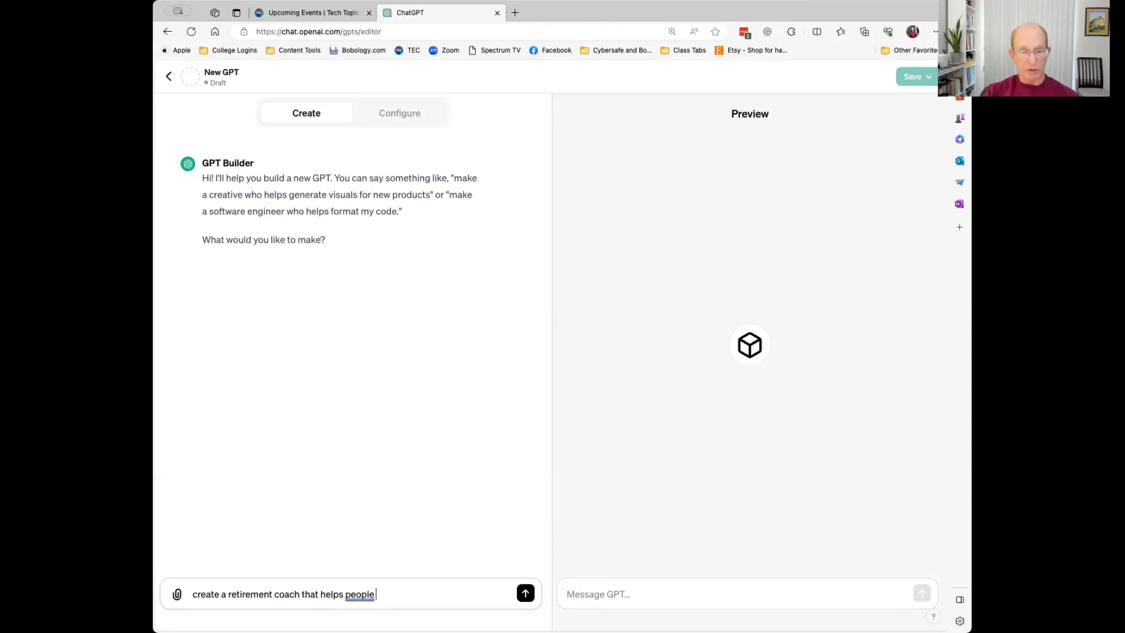
pyautogui.write('get a better idea of activities')
pyautogui.write(' a')
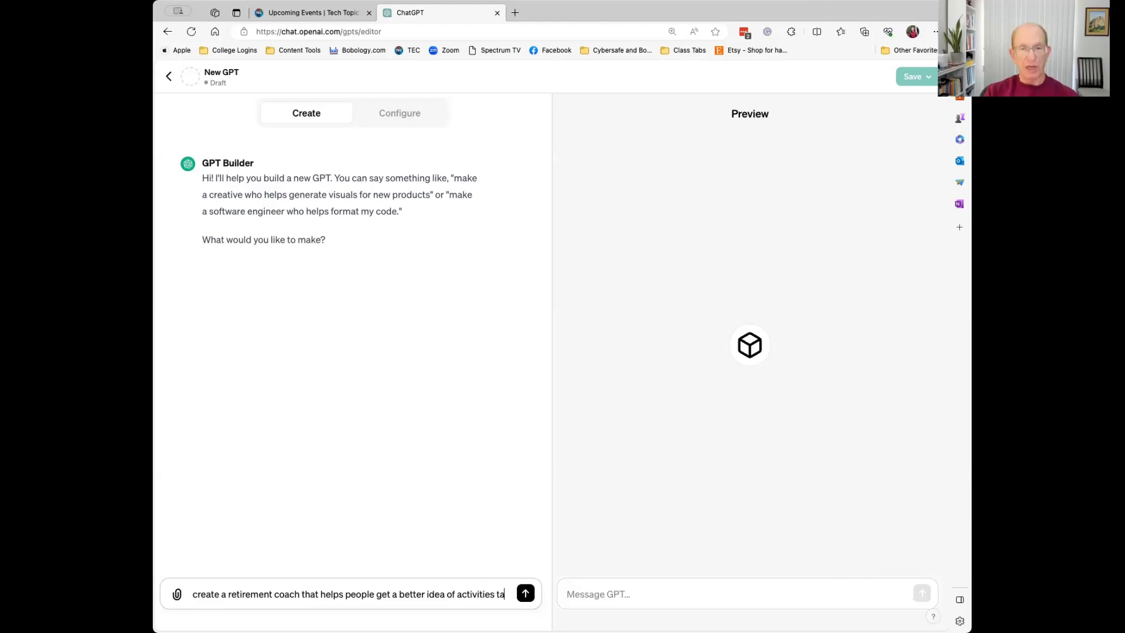
pyautogui.write('nd intereste')
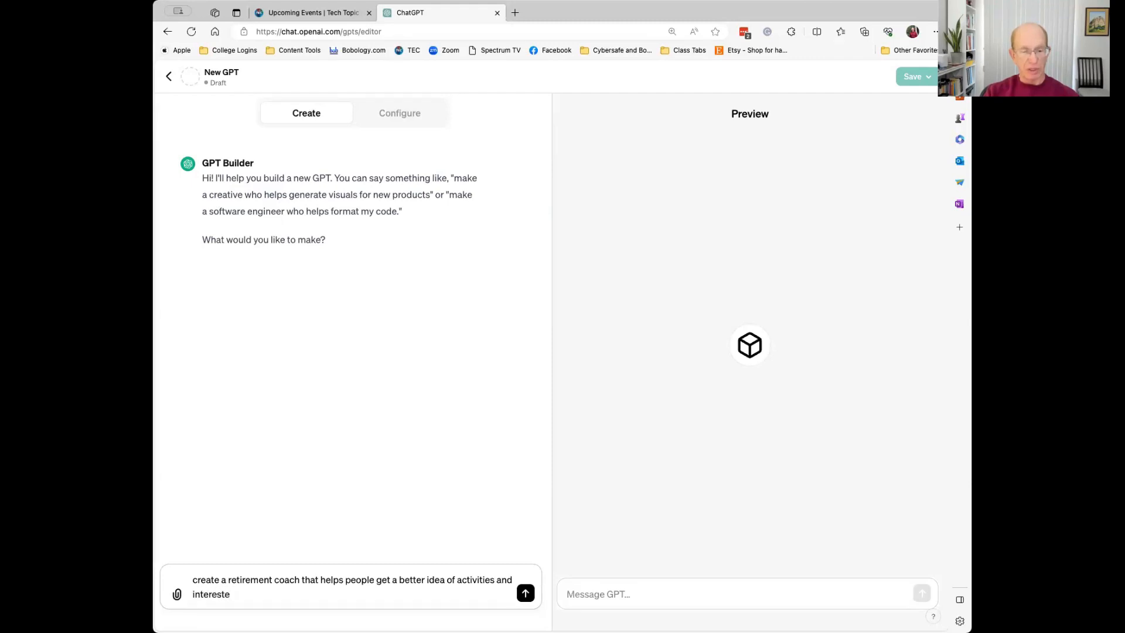
pyautogui.write('s they can pursue')
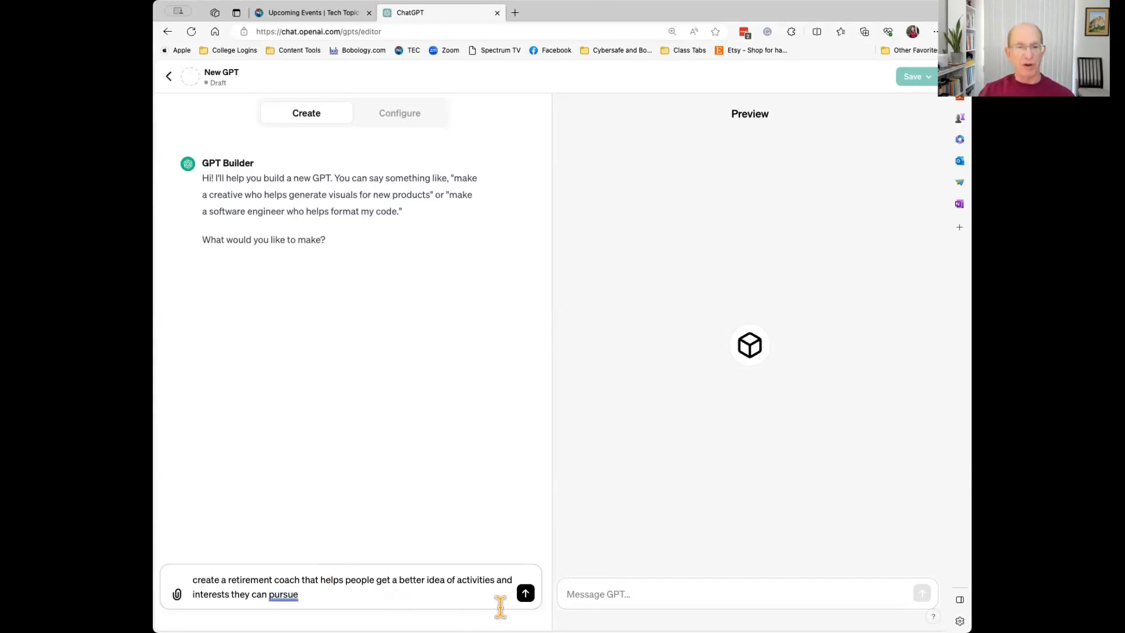
pyautogui.click(525, 594)
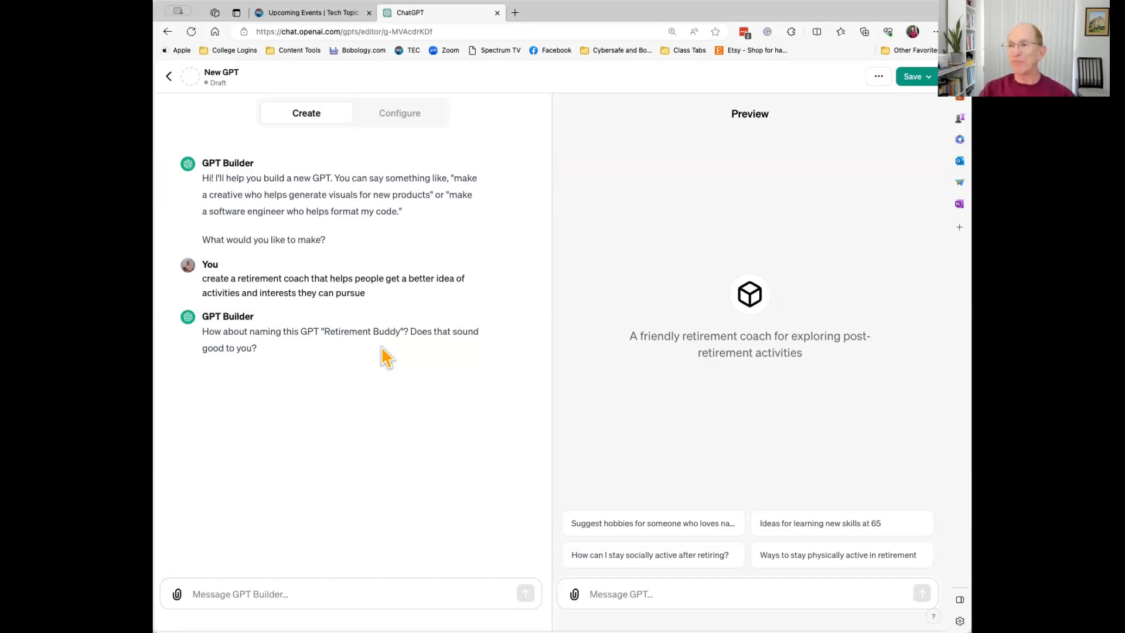
# Accept the proposed name Retirement Buddy by sending GPT Builder the reply "that sounds like a good name"
pyautogui.click(262, 594)
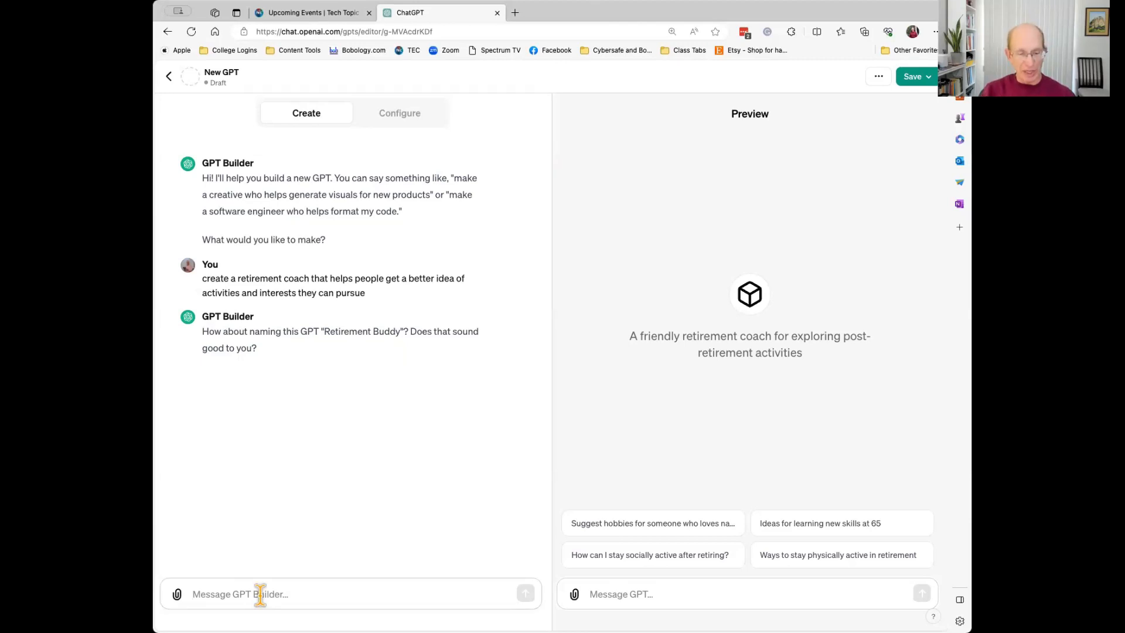
pyautogui.write('that spou')
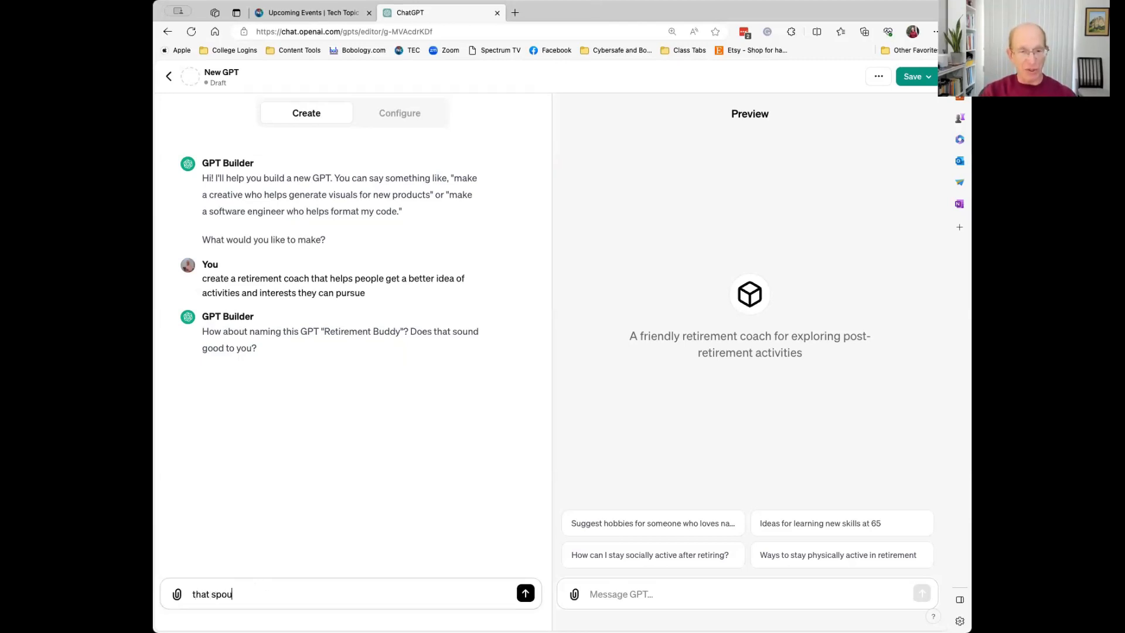
pyautogui.press('BackSpace')
pyautogui.press('BackSpace')
pyautogui.press('BackSpace')
pyautogui.write('ound')
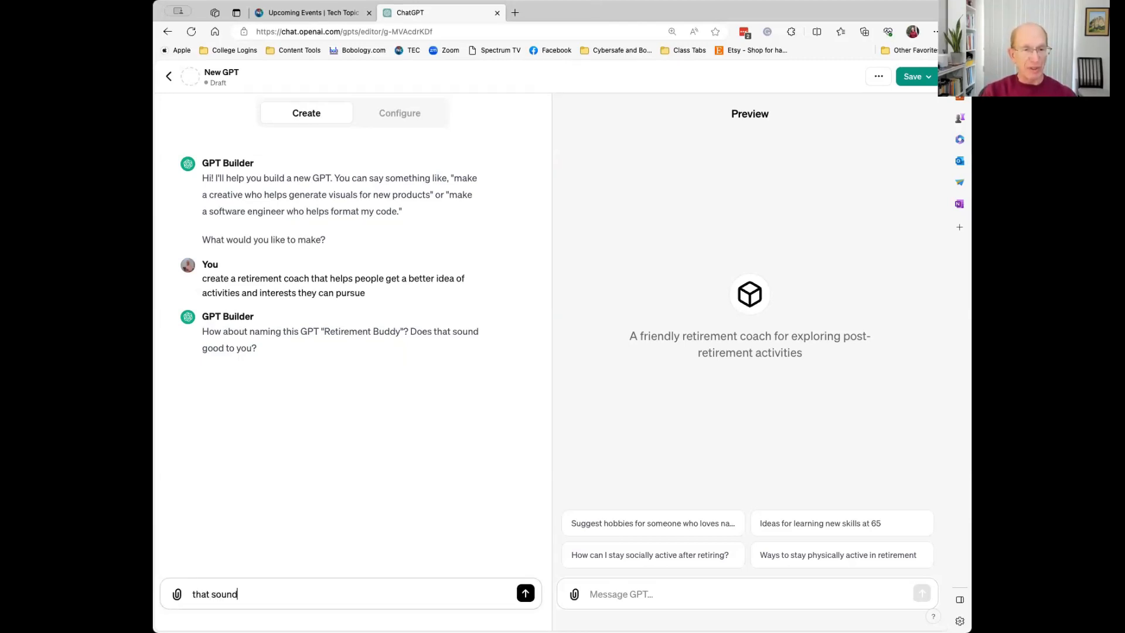
pyautogui.write('s like agre')
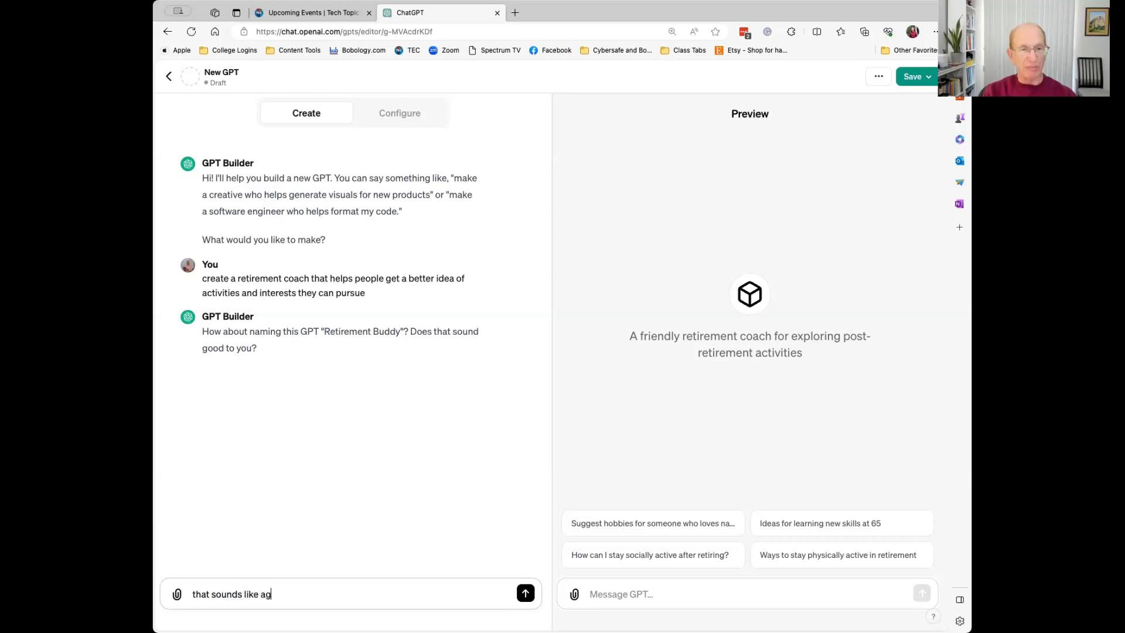
pyautogui.press('BackSpace')
pyautogui.press('BackSpace')
pyautogui.write('good naem')
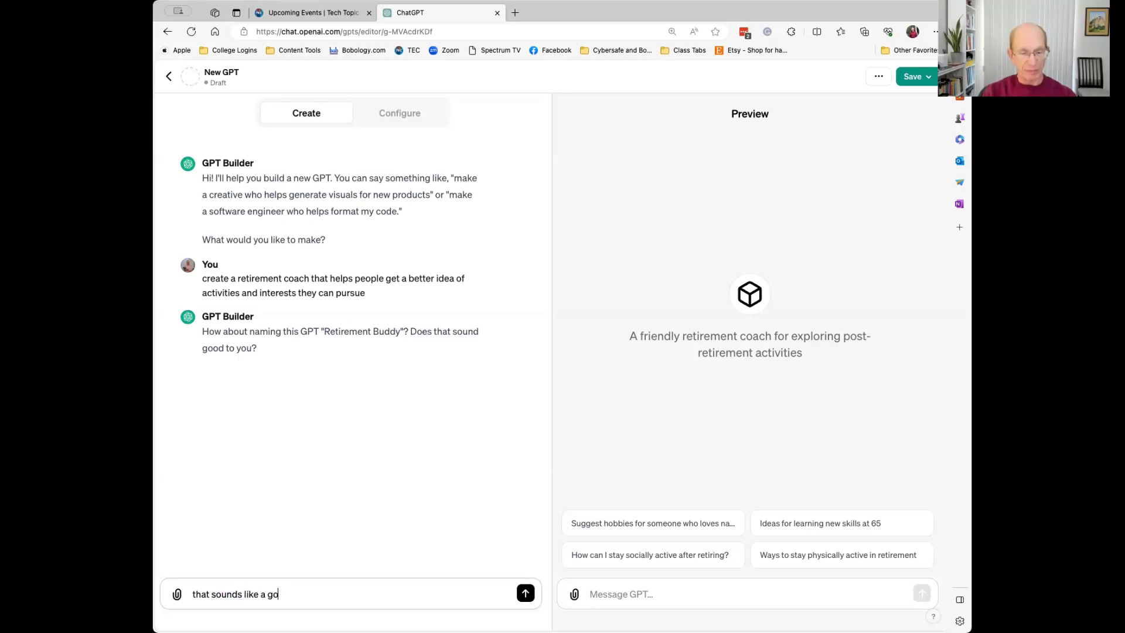
pyautogui.press('BackSpace')
pyautogui.press('BackSpace')
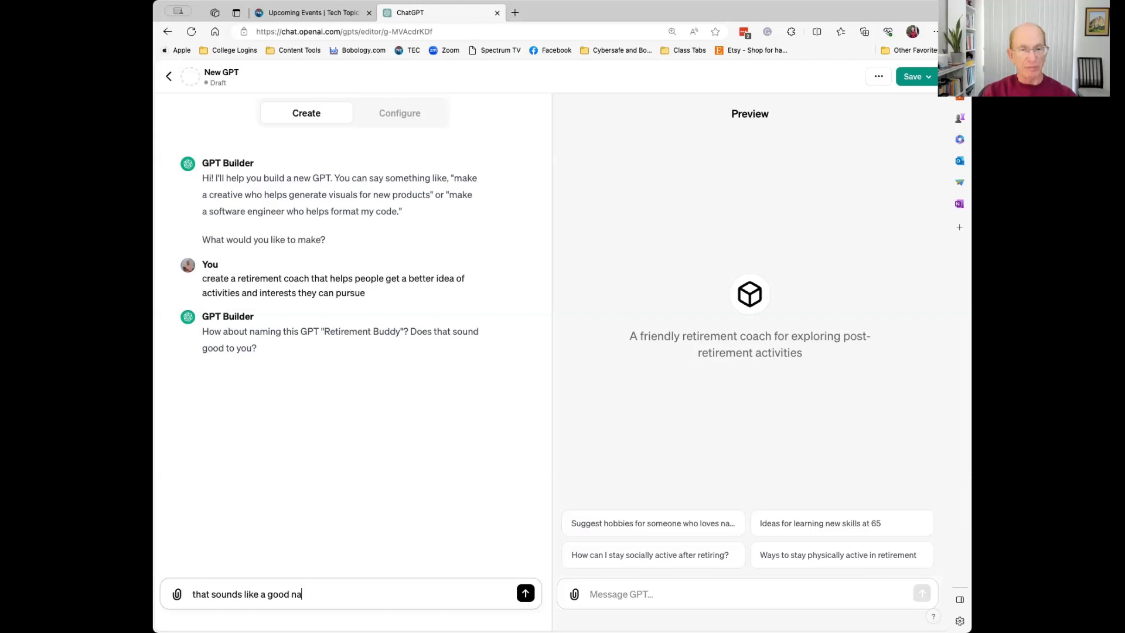
pyautogui.write('me')
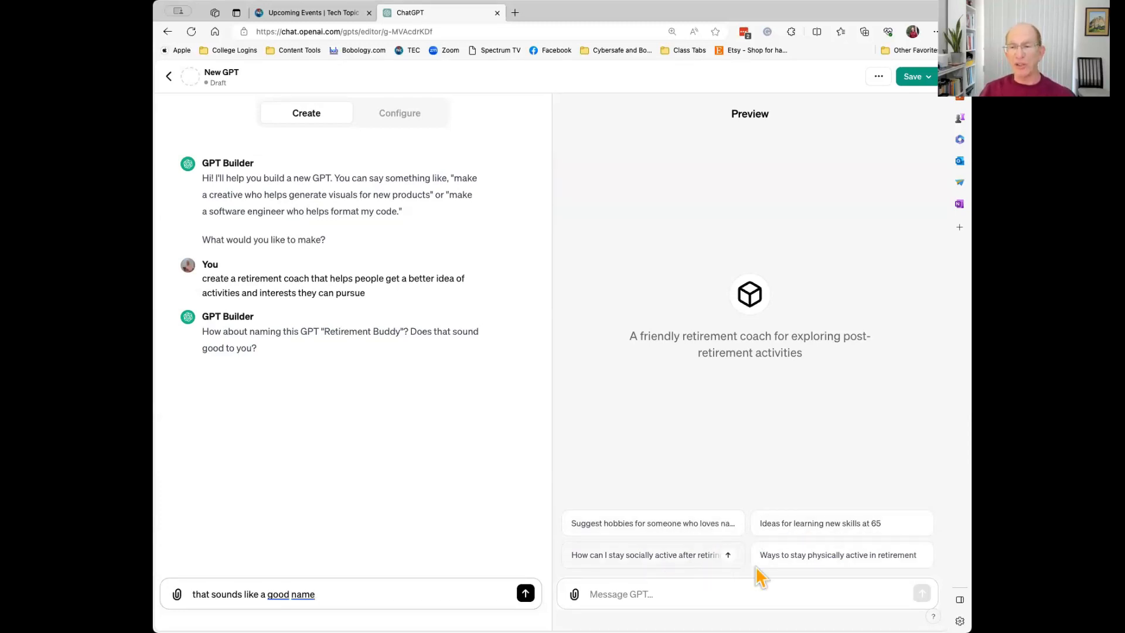
pyautogui.click(526, 593)
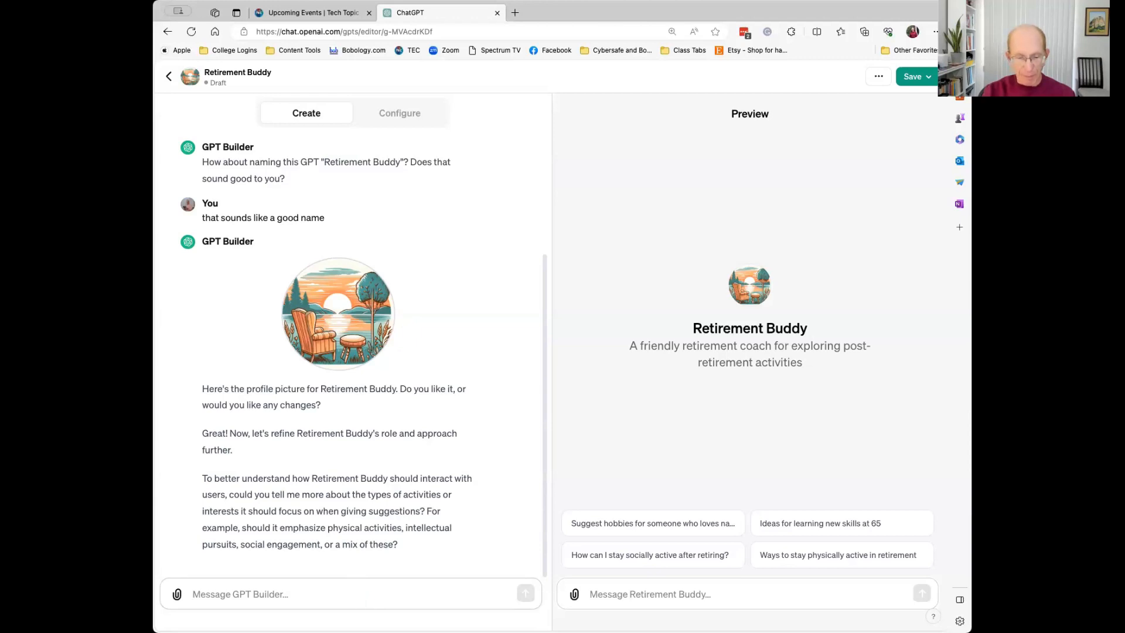
# Begin the reply about Retirement Buddy's focus areas with "housing for seniors, travel, physical fitness, sports, finance,"
pyautogui.write('housing for seniors')
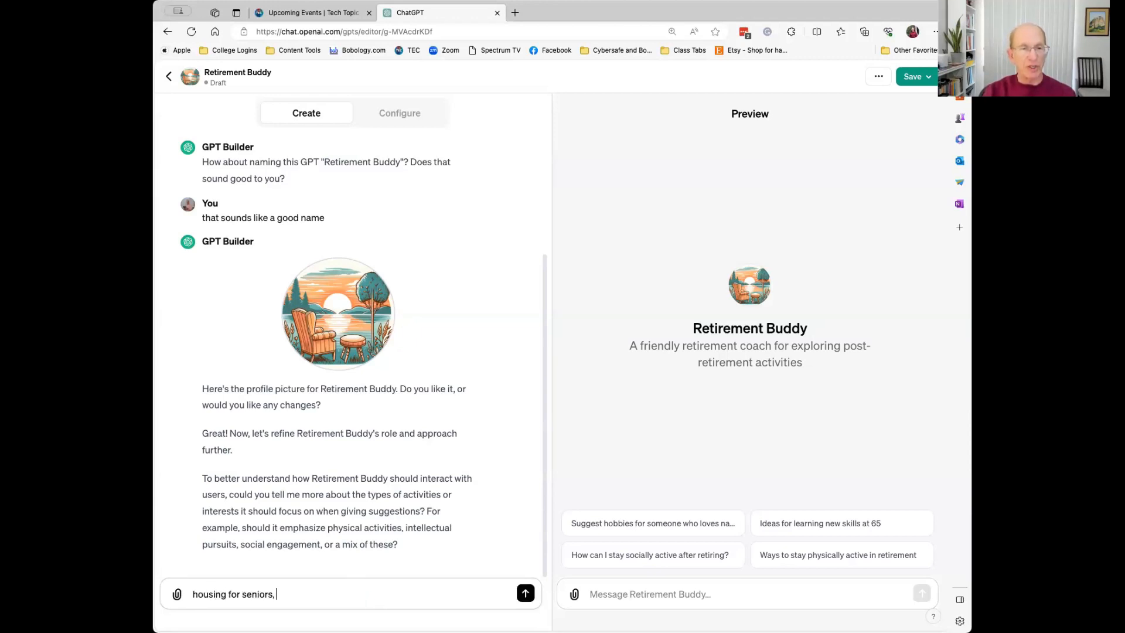
pyautogui.write(', travel, ')
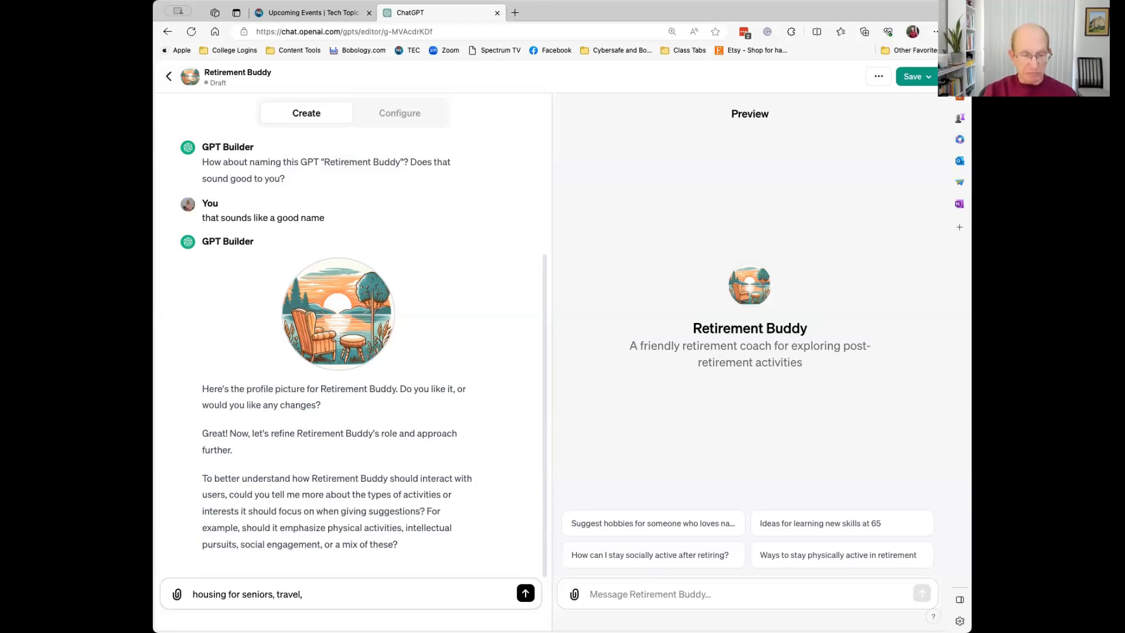
pyautogui.write('phyc')
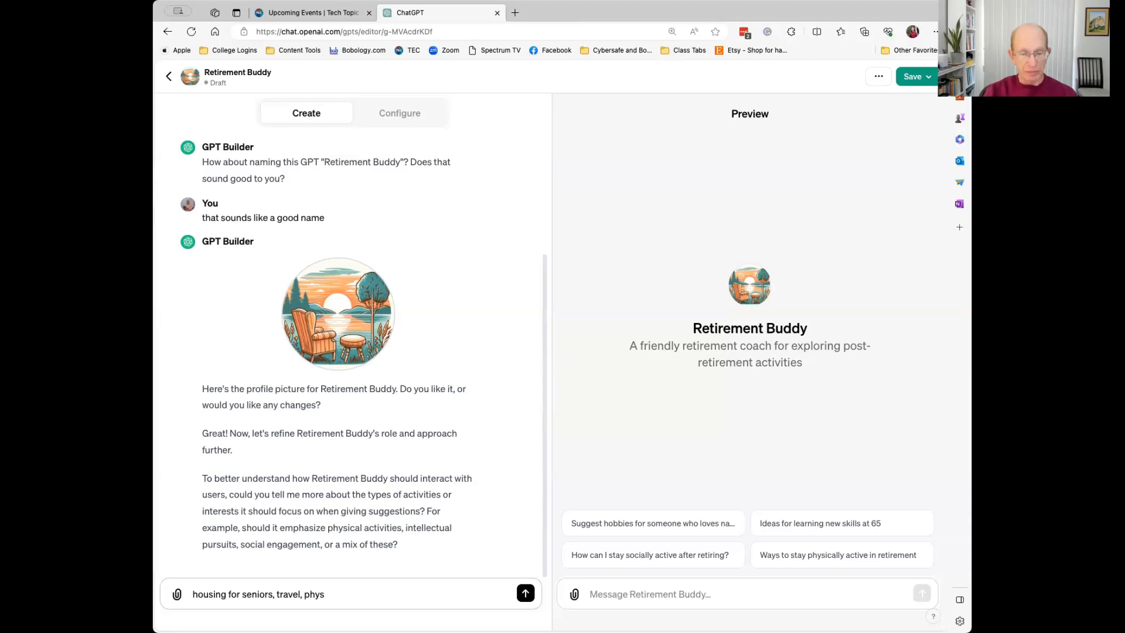
pyautogui.write('ical fitness, ')
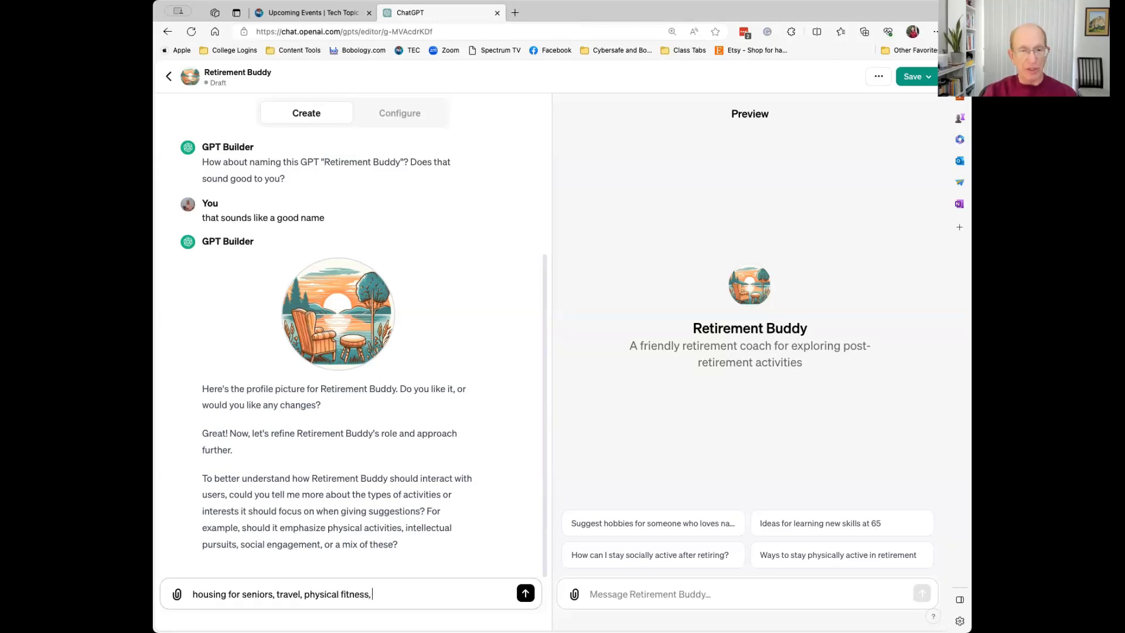
pyautogui.write('sports, ')
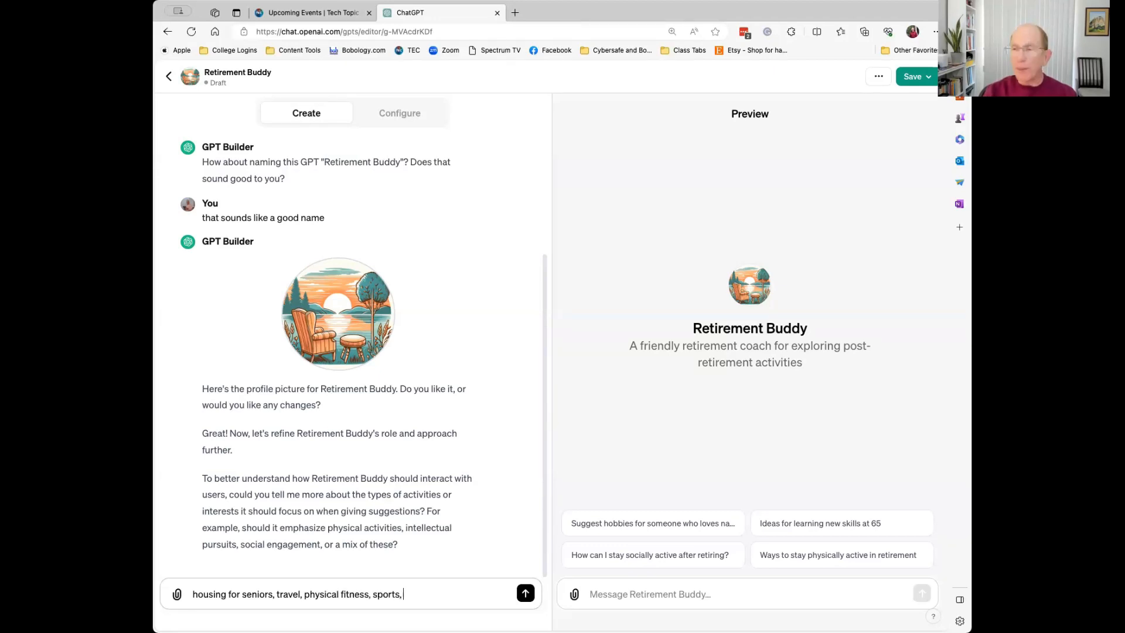
pyautogui.write('financnce')
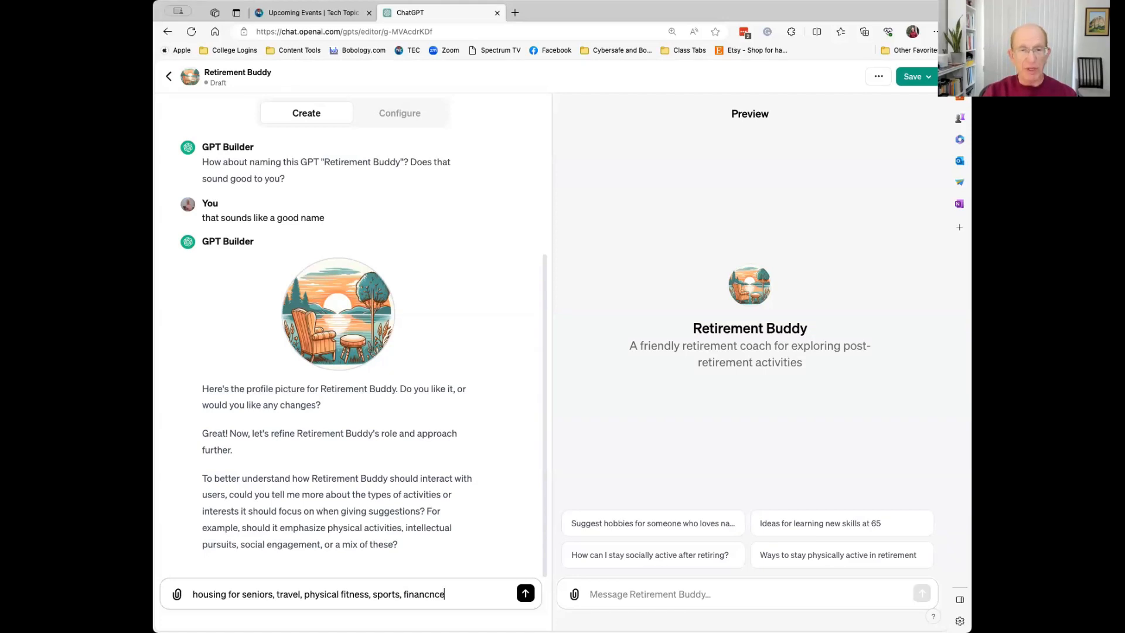
pyautogui.press('BackSpace')
pyautogui.press('BackSpace')
pyautogui.press('BackSpace')
pyautogui.write('e,')
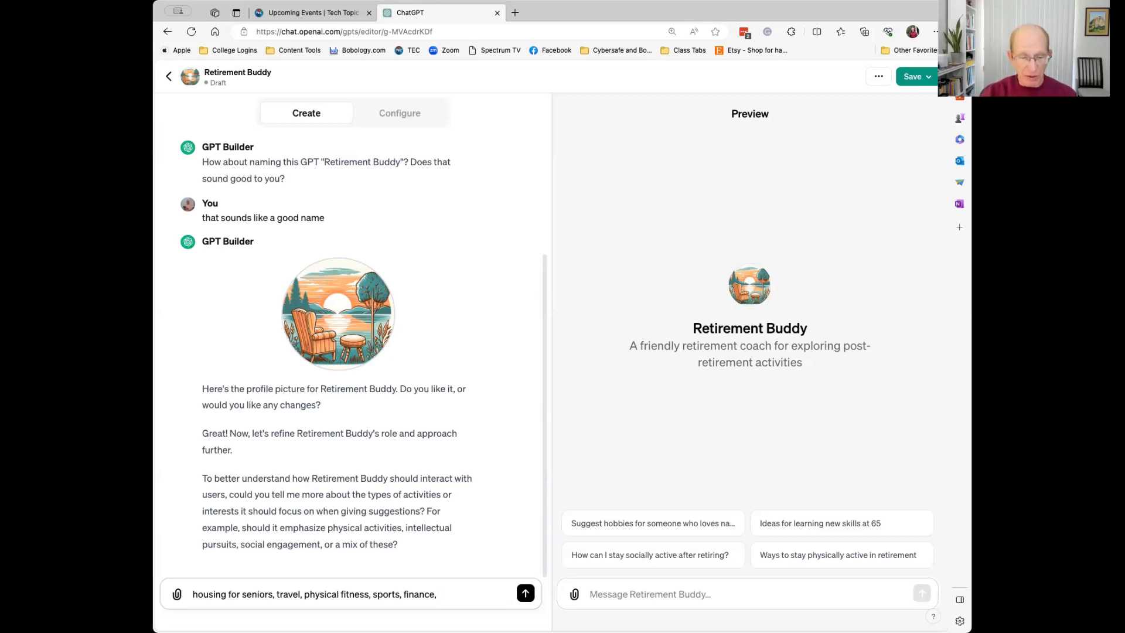
# Complete the focus reply with "social clubs, keeping the brain sharp, learning include all of these ideas and any more you can think of" and send it
pyautogui.write('social clubs, ')
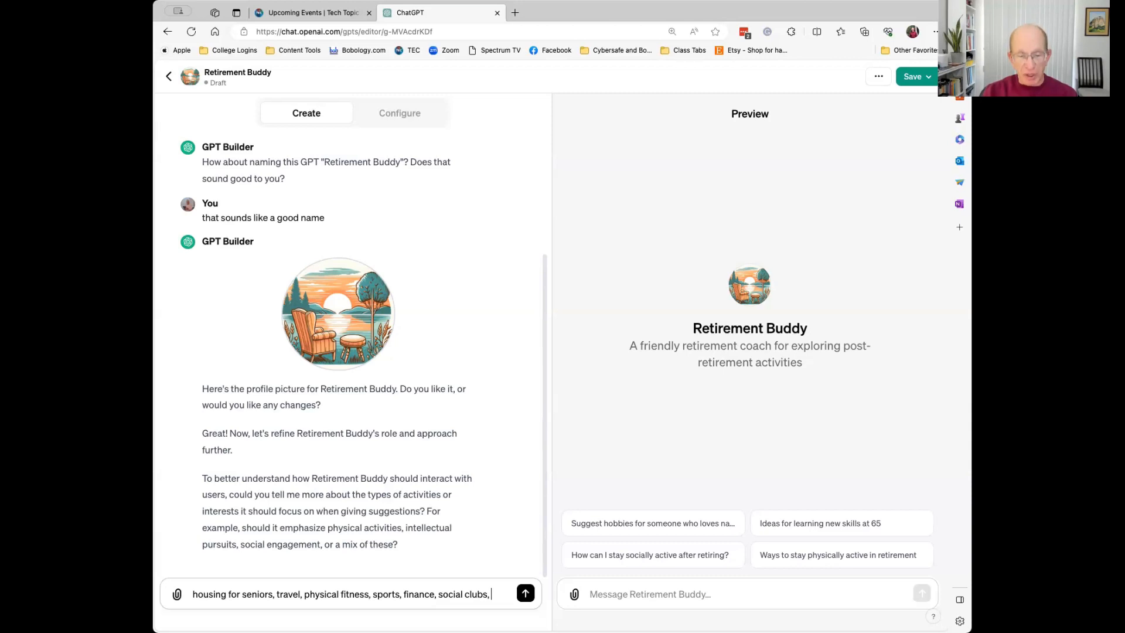
pyautogui.write('keepi')
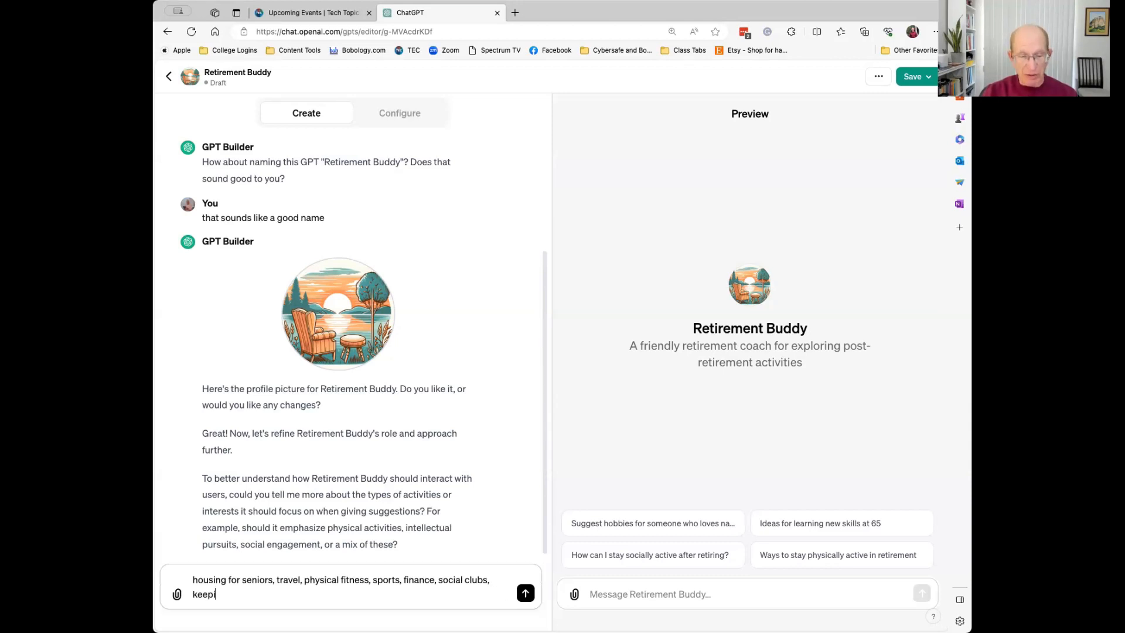
pyautogui.write('ng the bria')
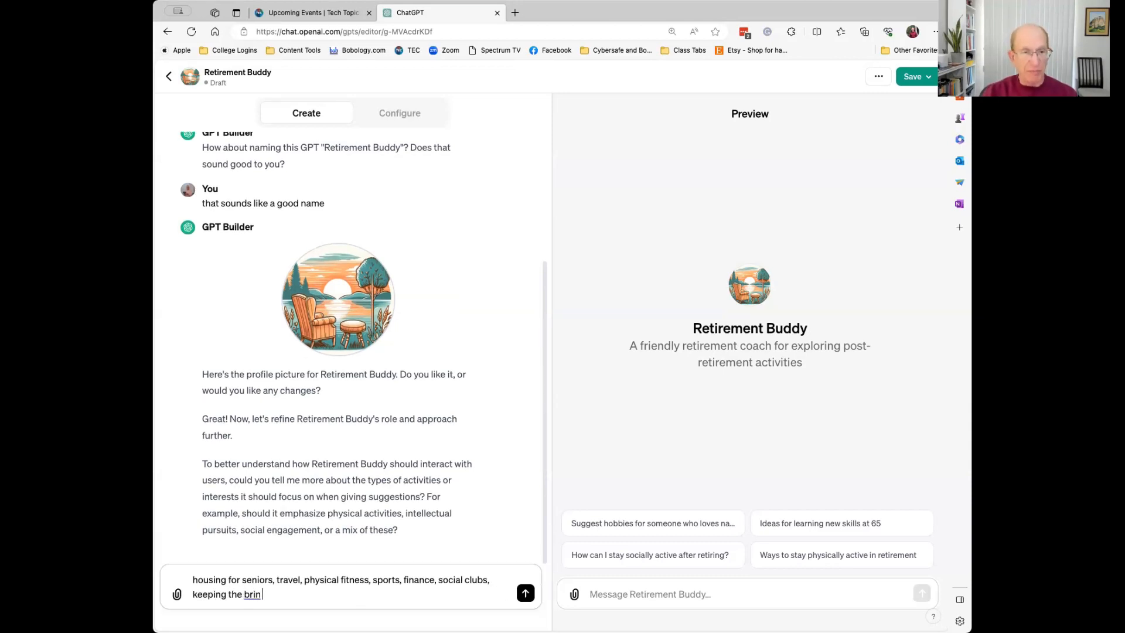
pyautogui.press('BackSpace')
pyautogui.press('BackSpace')
pyautogui.write('ain sharp, learning incky')
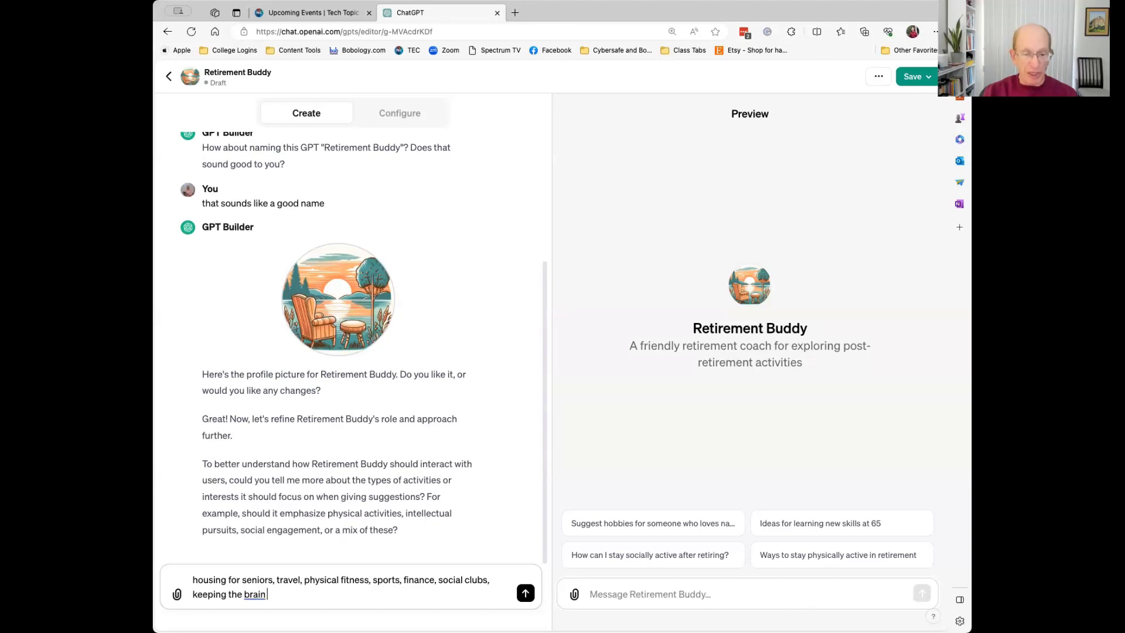
pyautogui.press('BackSpace')
pyautogui.press('BackSpace')
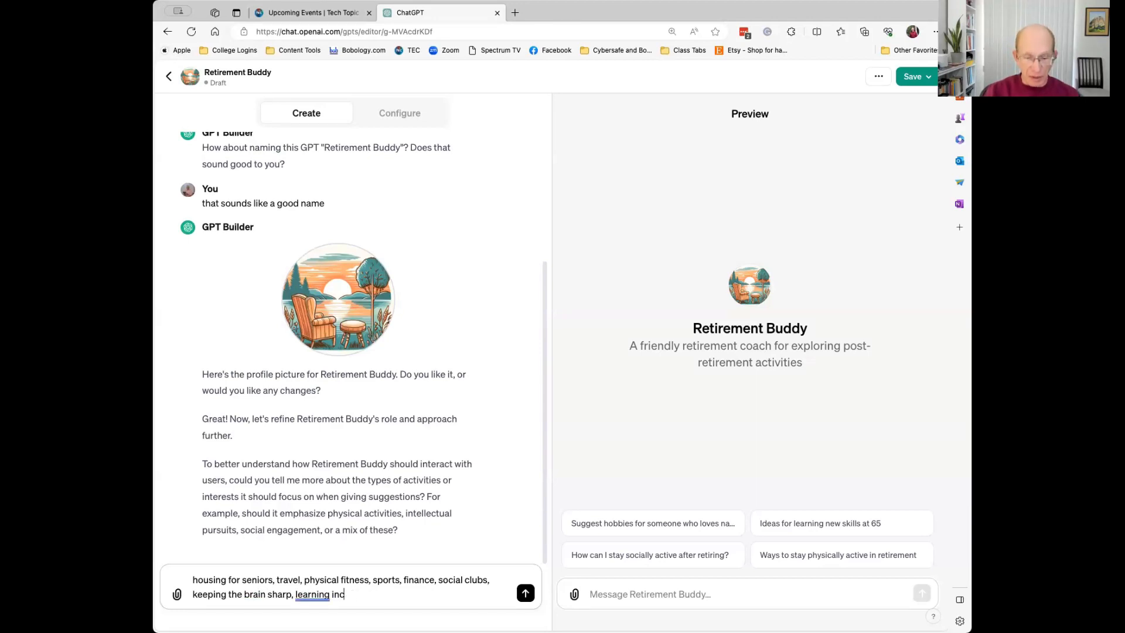
pyautogui.write('lude')
pyautogui.write('ll of these')
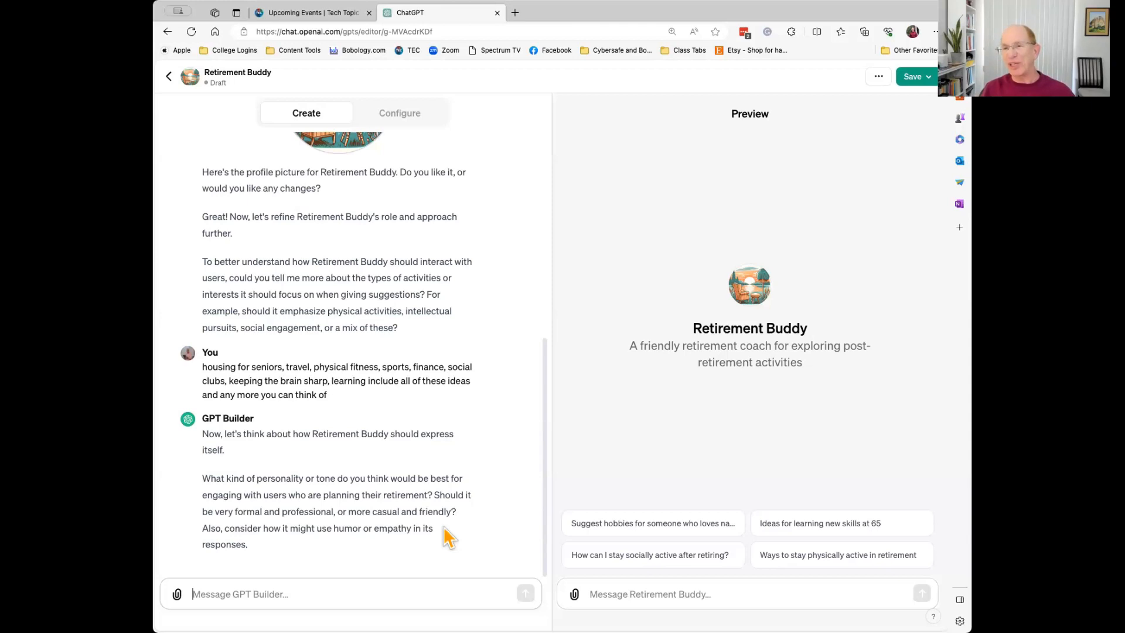
# Answer GPT Builder's question about Retirement Buddy's tone with "casual, friendly, helpful, kind, courteous, informative" and send it
pyautogui.click(303, 584)
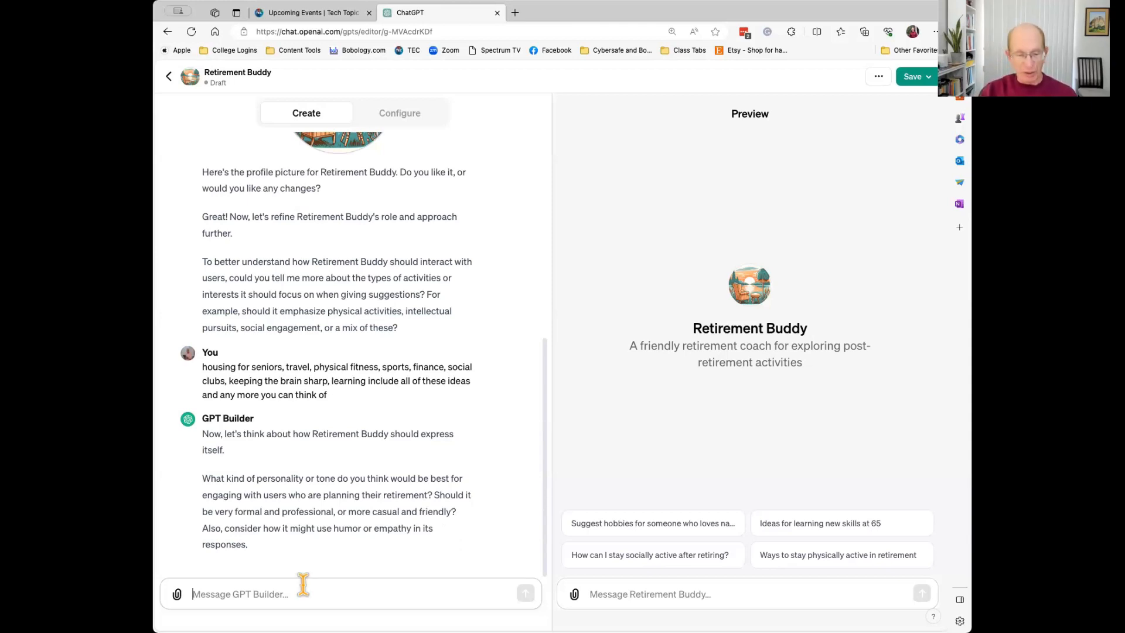
pyautogui.write('casual')
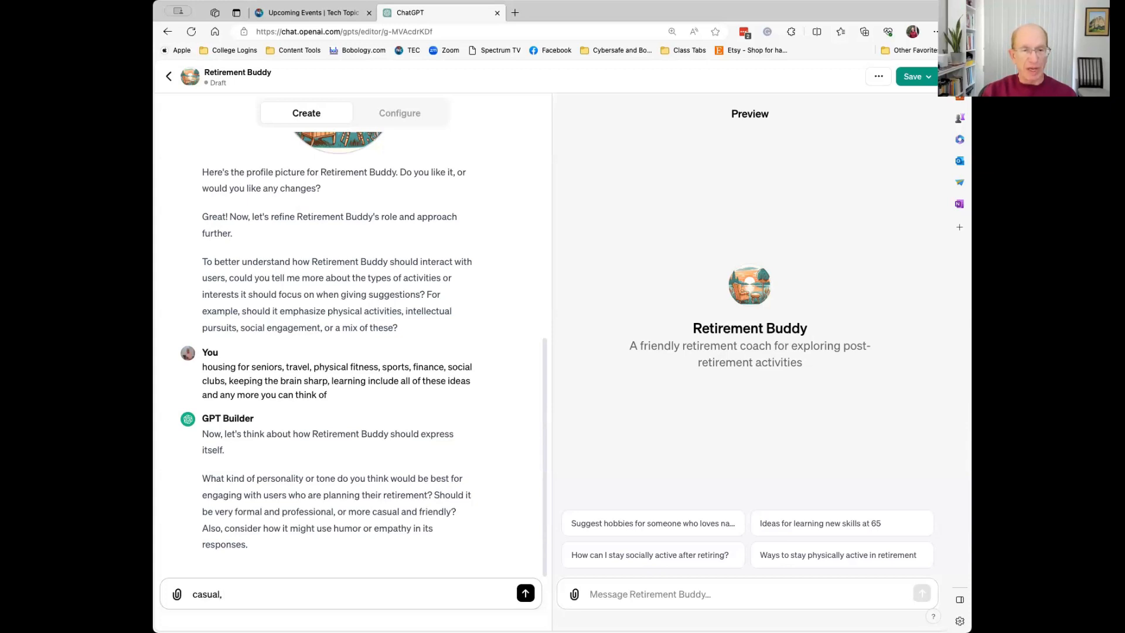
pyautogui.write(', friendly,')
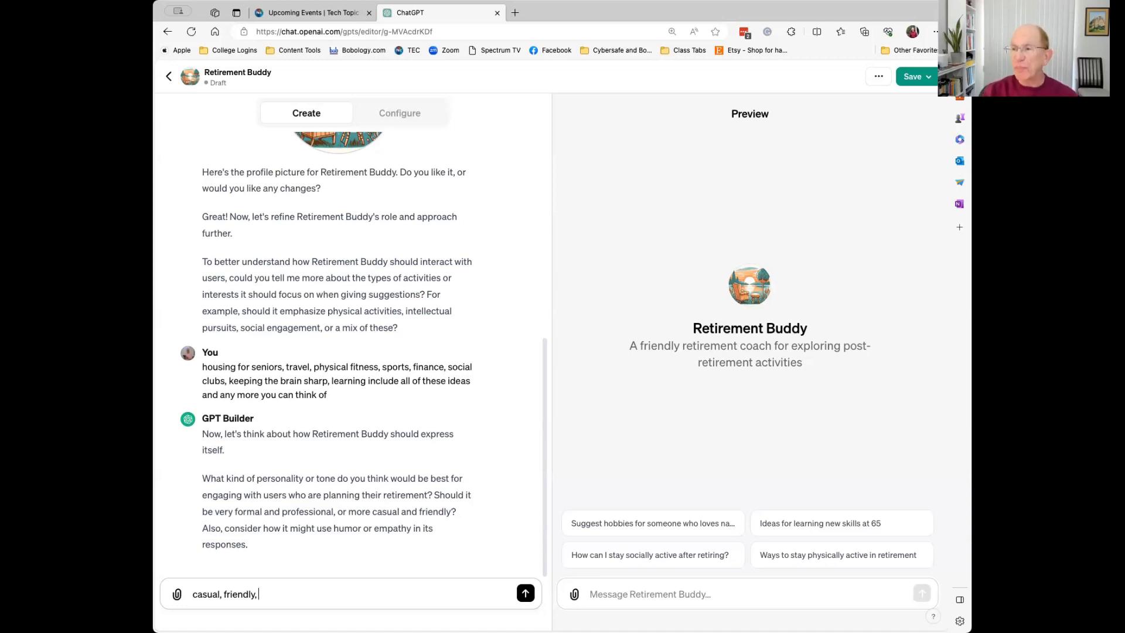
pyautogui.write('helpful')
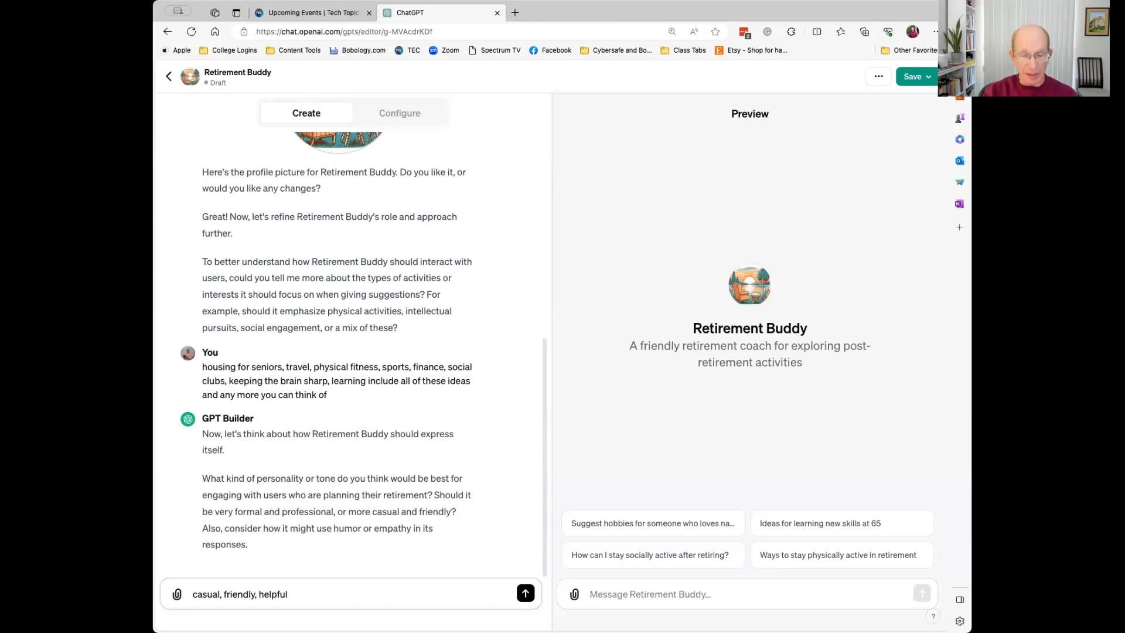
pyautogui.write(', kin')
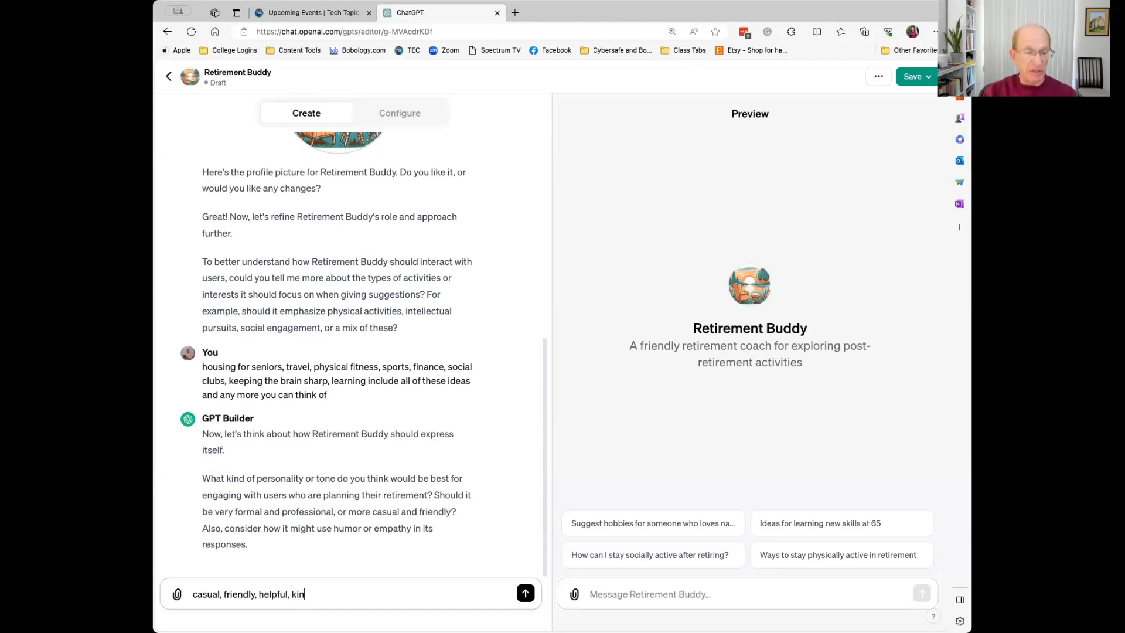
pyautogui.write('d, court')
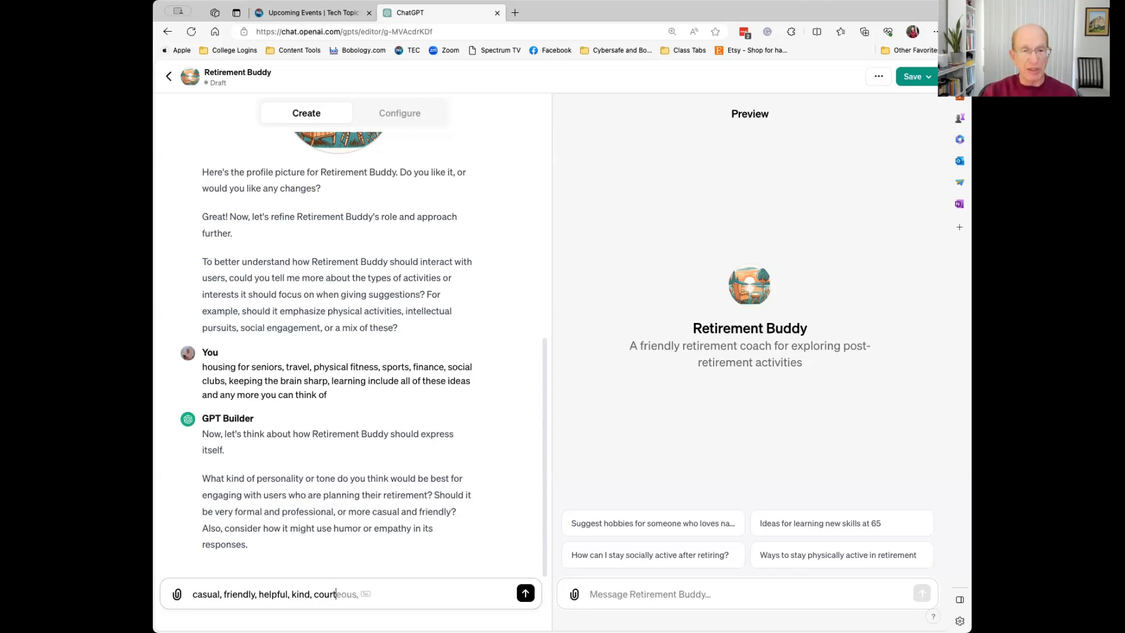
pyautogui.press('Tab')
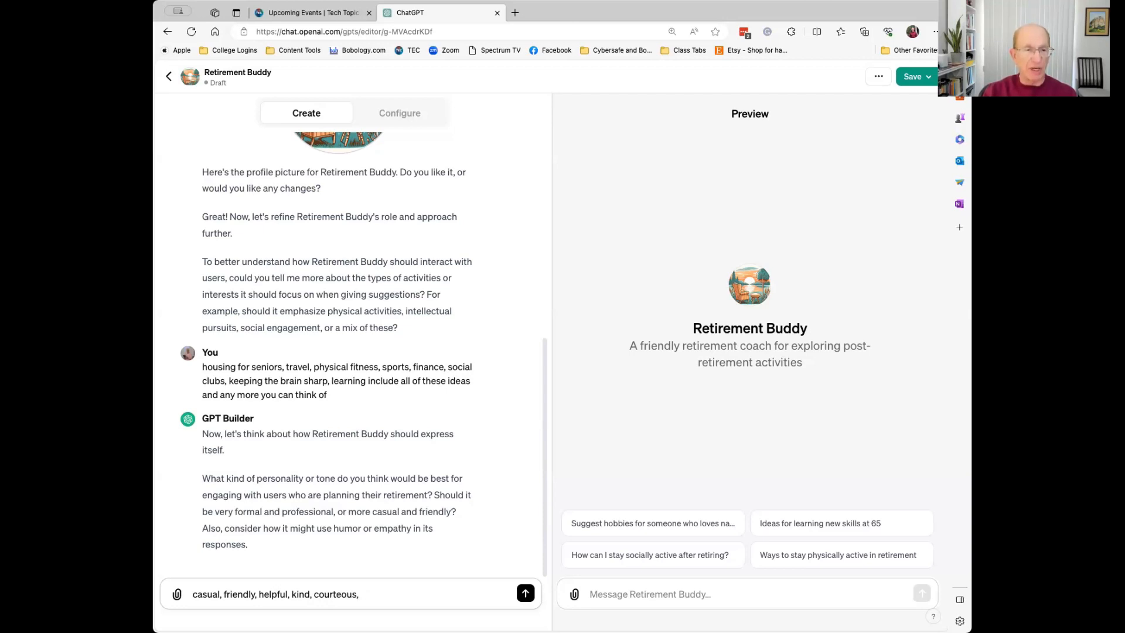
pyautogui.write(', ')
pyautogui.write('informative,')
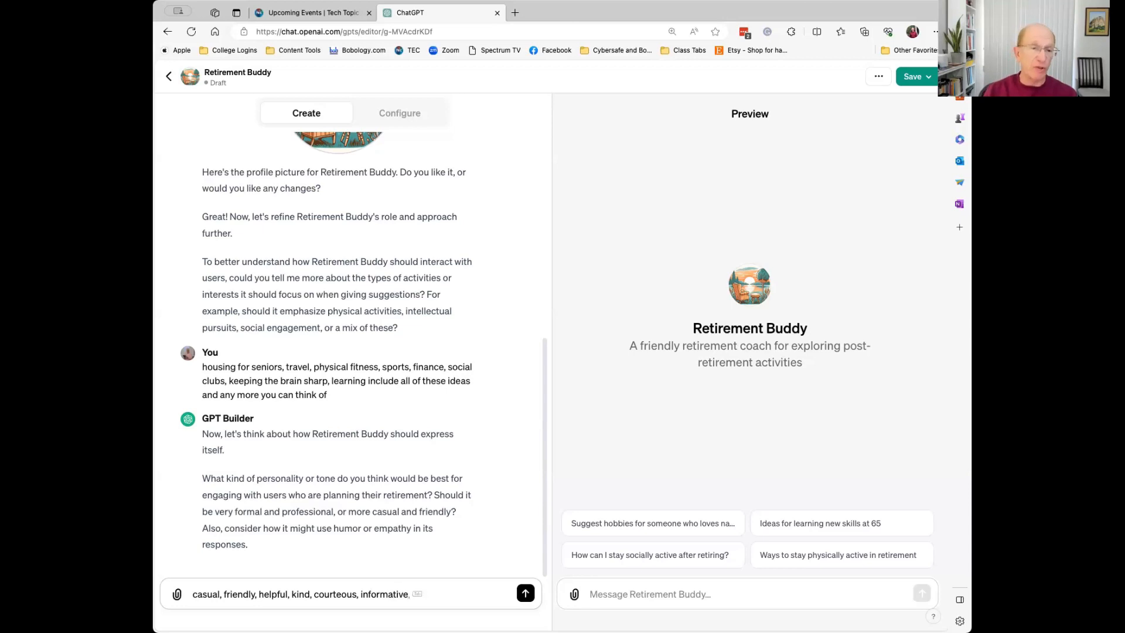
pyautogui.press('BackSpace')
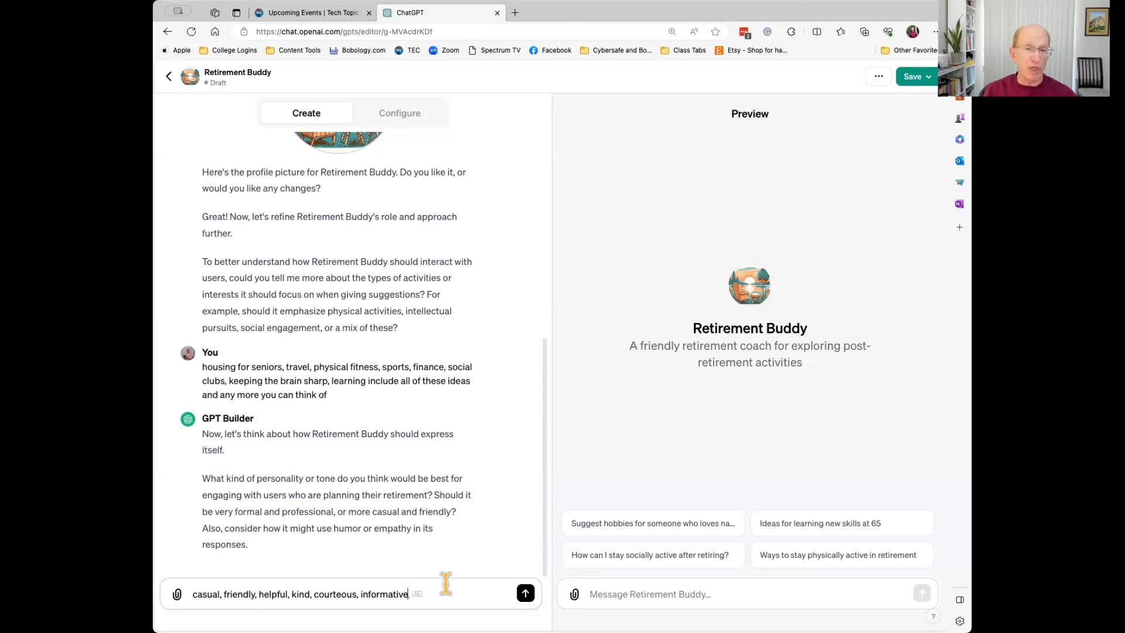
pyautogui.click(525, 594)
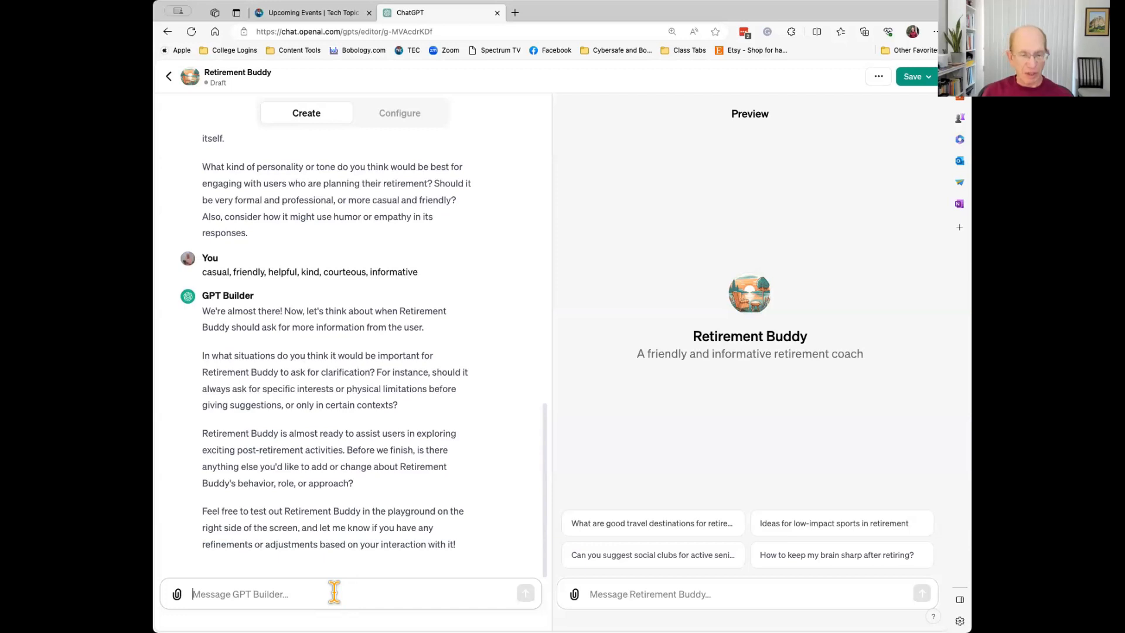
# Answer GPT Builder's clarification question with "ask if someone has any physical limitations in guiding and if they have special needs" and send it
pyautogui.write('ask ')
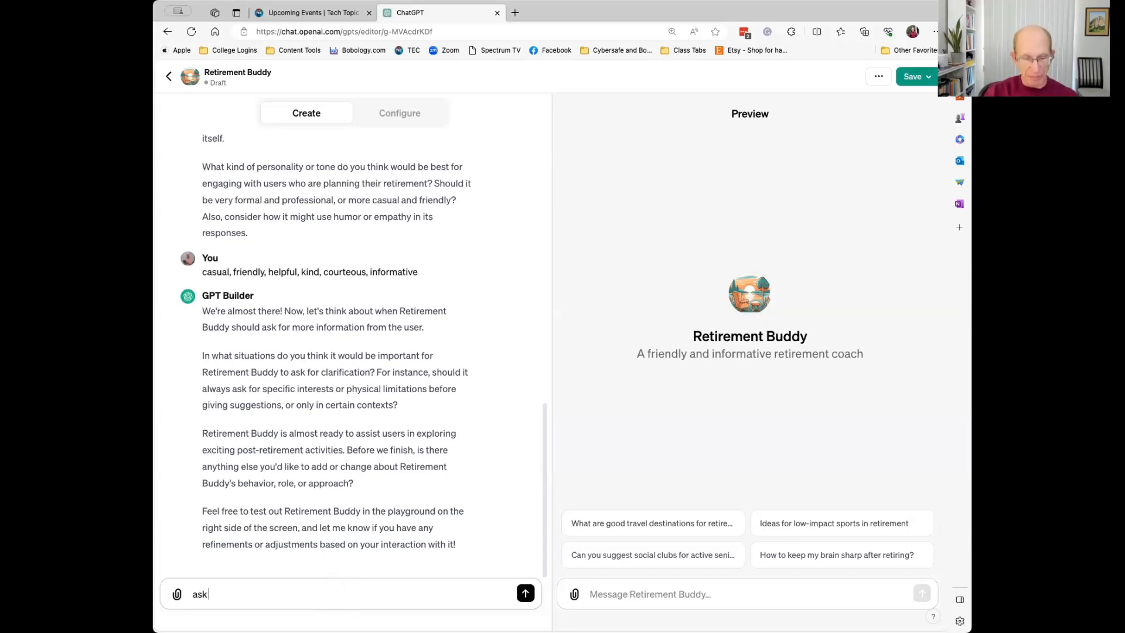
pyautogui.write('if someone has any physical limi')
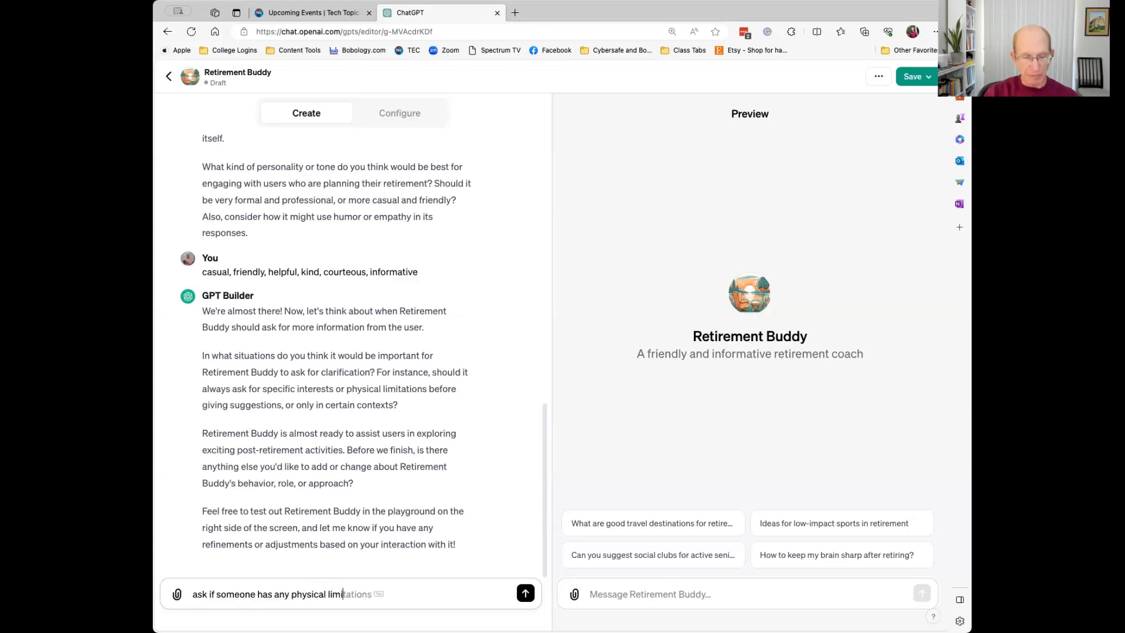
pyautogui.press('Tab')
pyautogui.write('in guiding')
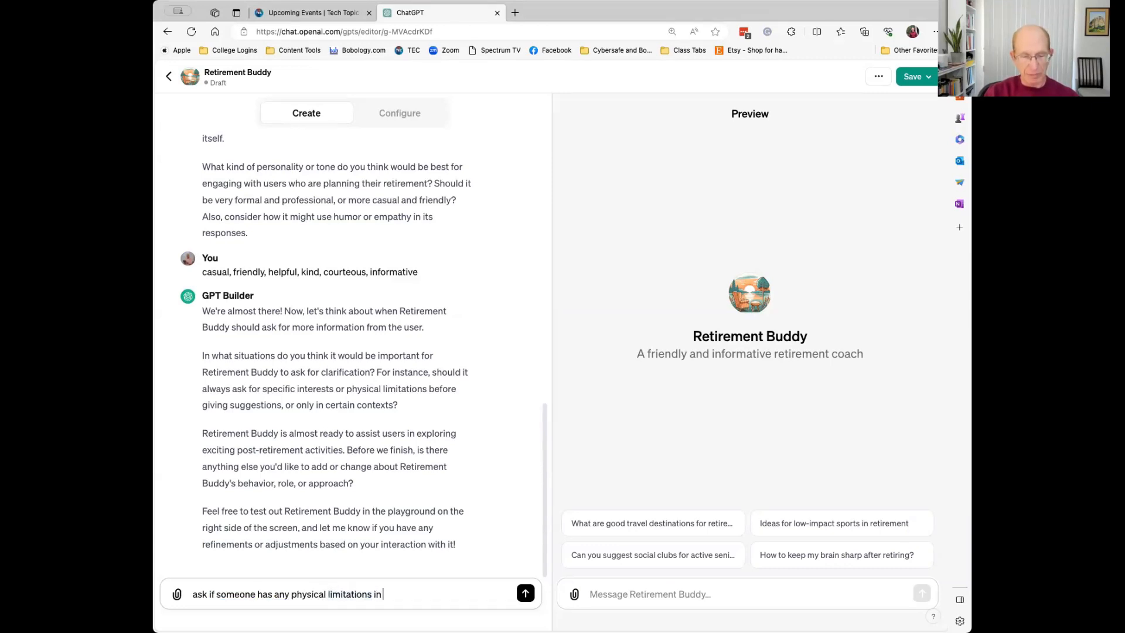
pyautogui.write(' and if they have special needs')
pyautogui.press('Return')
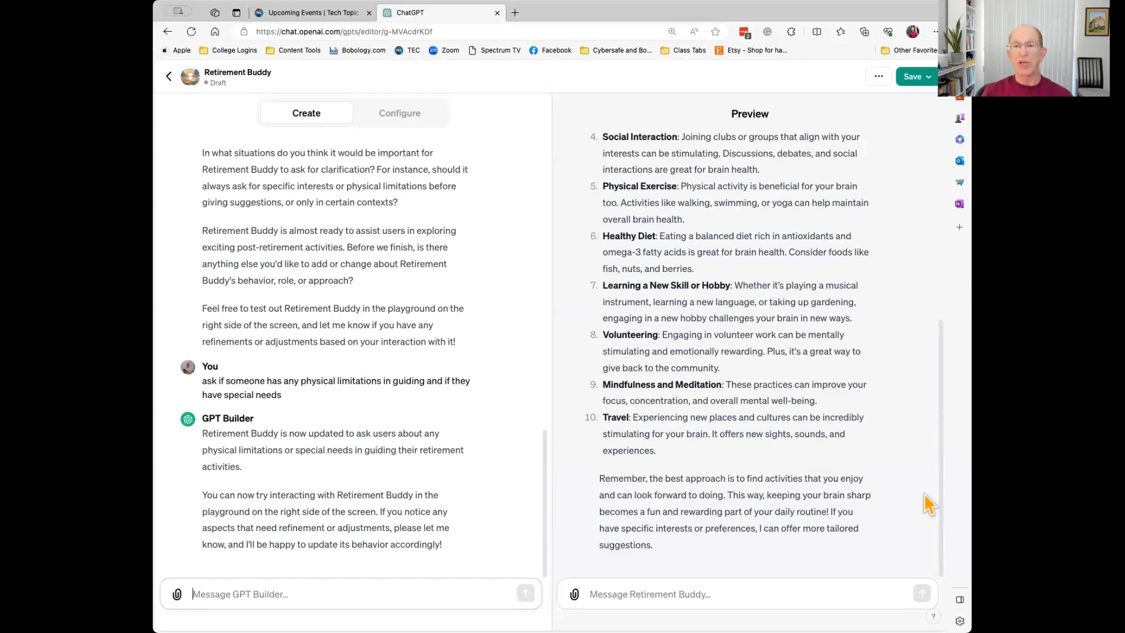
# Review Retirement Buddy's brain-sharpness answer and send GPT Builder the refinement "in your resonses give people fewer choices to make it simpler"
pyautogui.scroll(5, 929, 503)
pyautogui.scroll(-2, 928, 504)
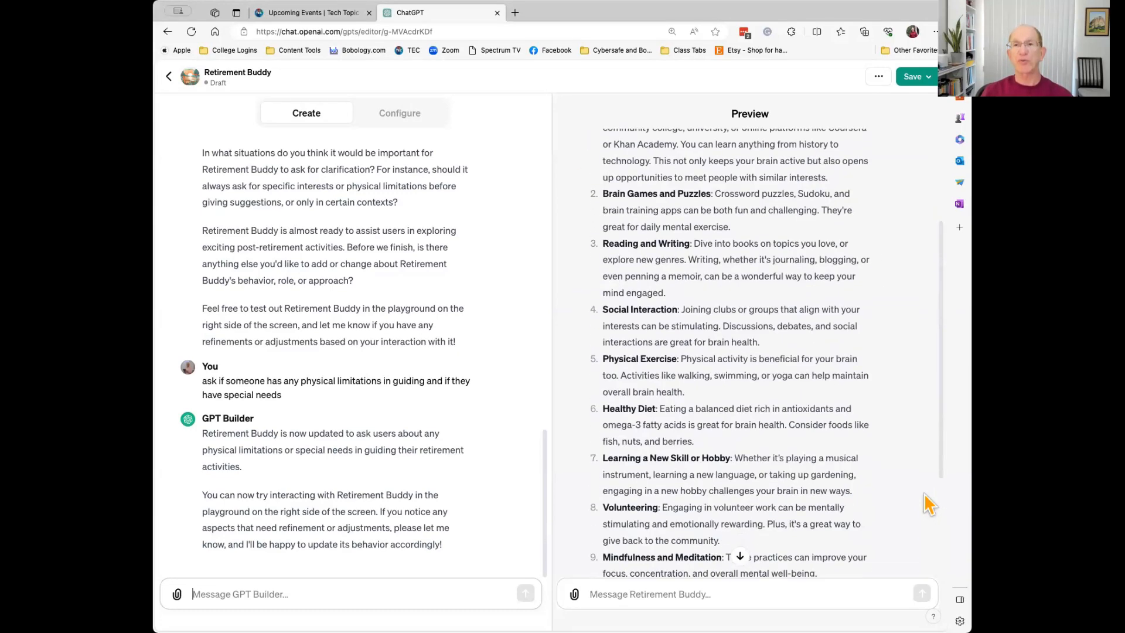
pyautogui.scroll(-3, 928, 504)
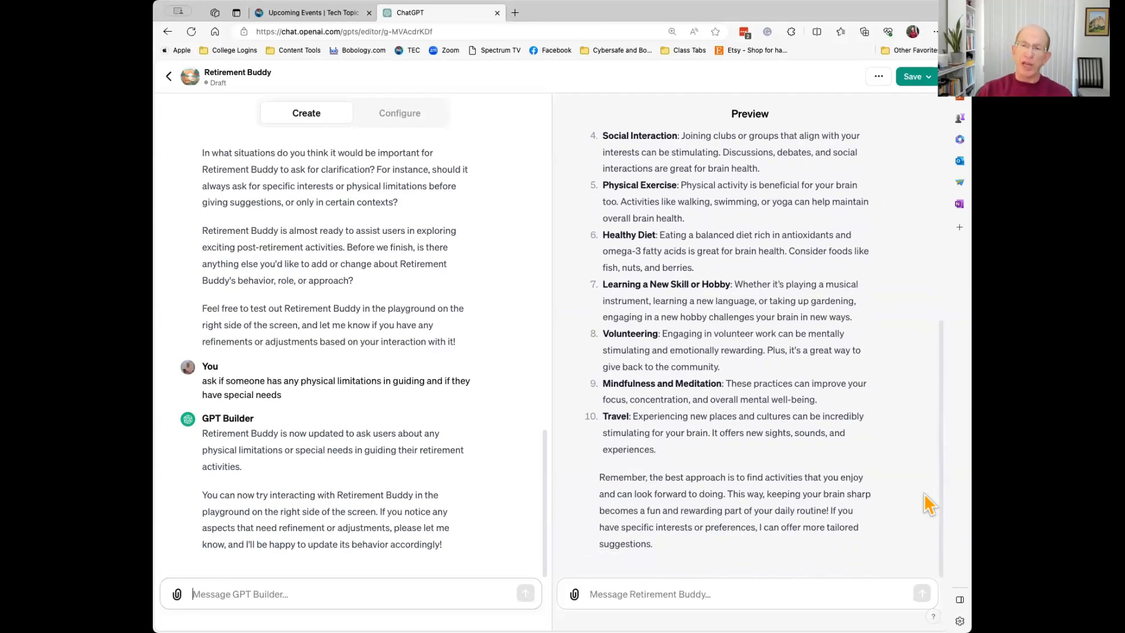
pyautogui.scroll(6, 928, 503)
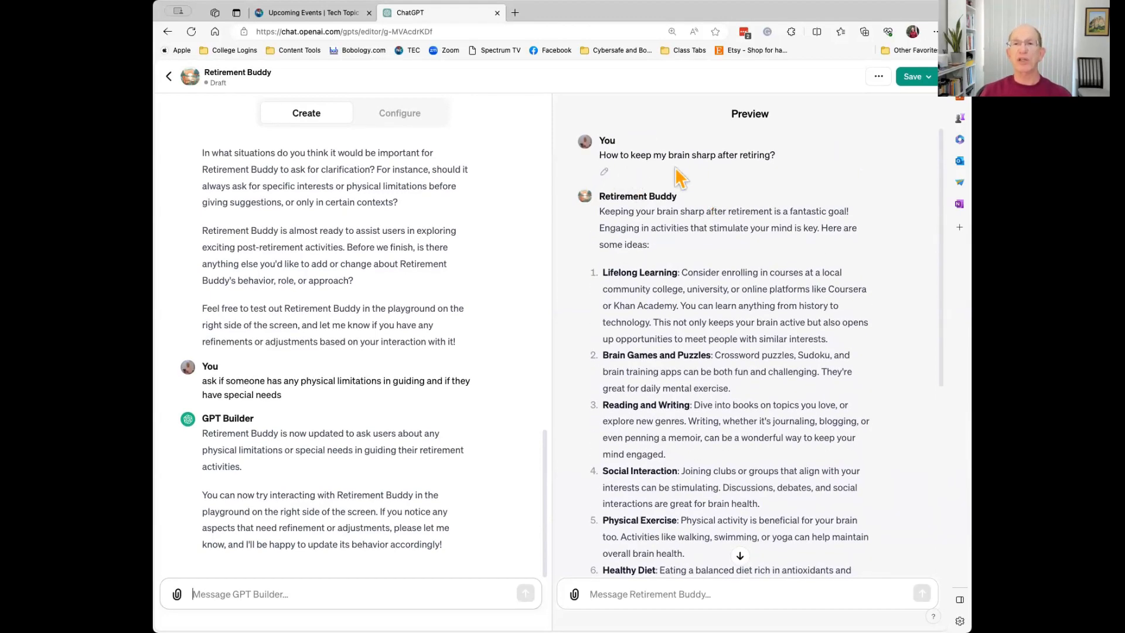
pyautogui.scroll(-2, 936, 281)
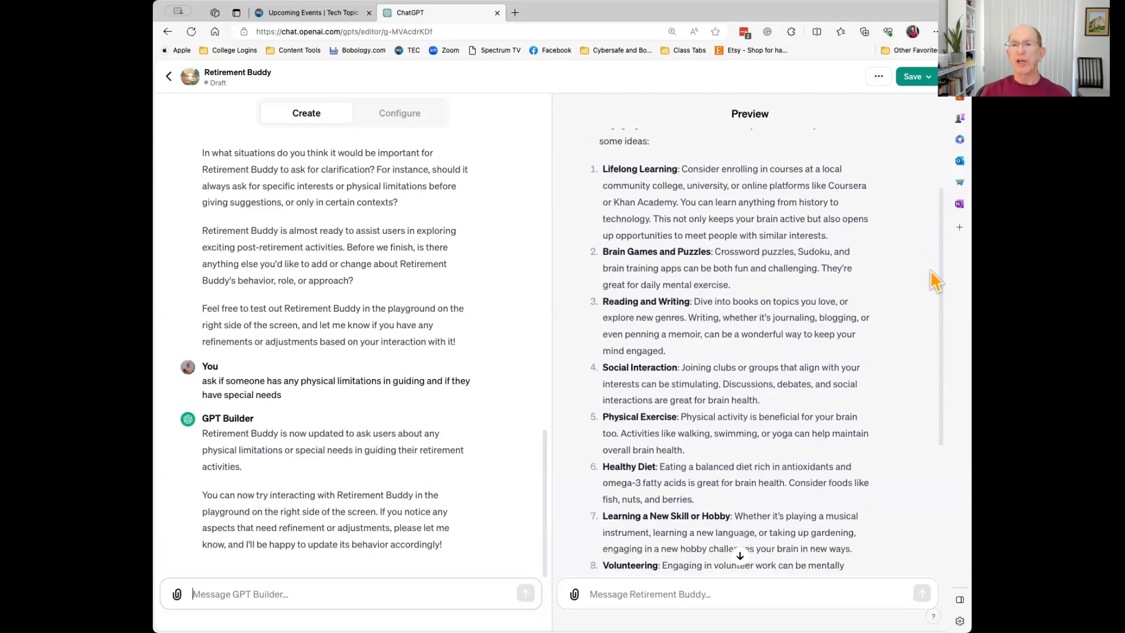
pyautogui.scroll(-4, 936, 281)
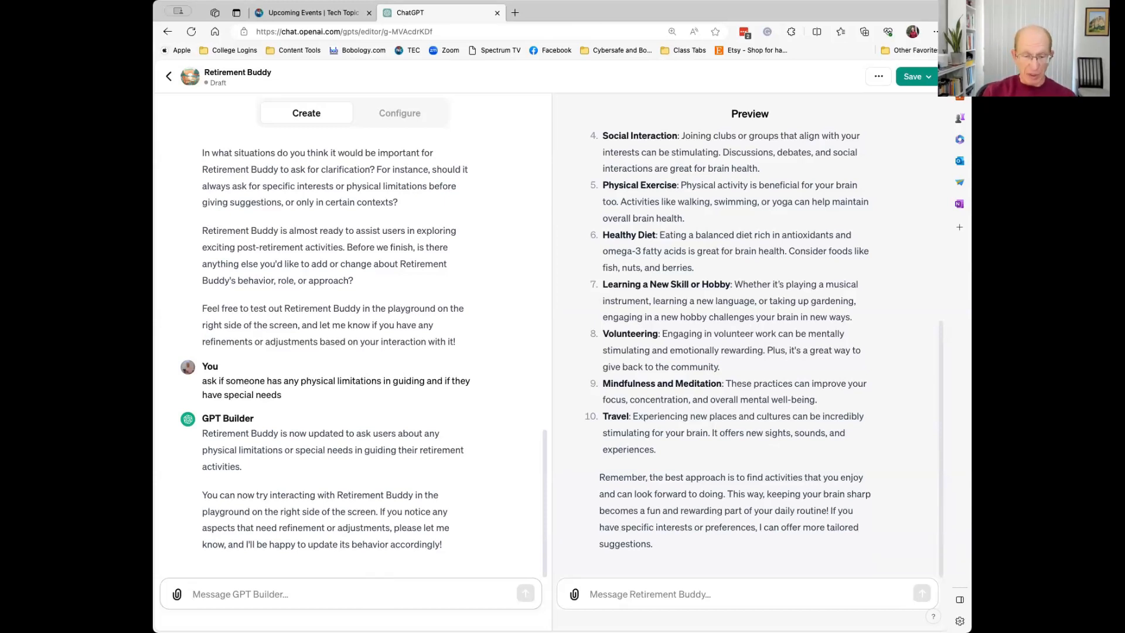
pyautogui.write('in your rep')
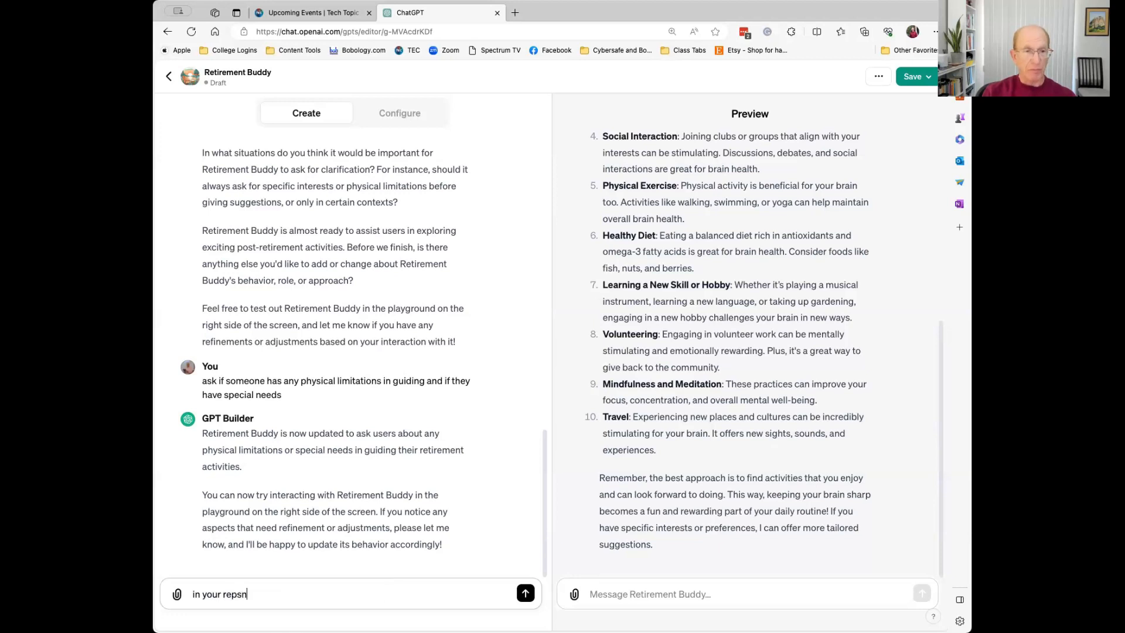
pyautogui.press('BackSpace')
pyautogui.write('sonses give')
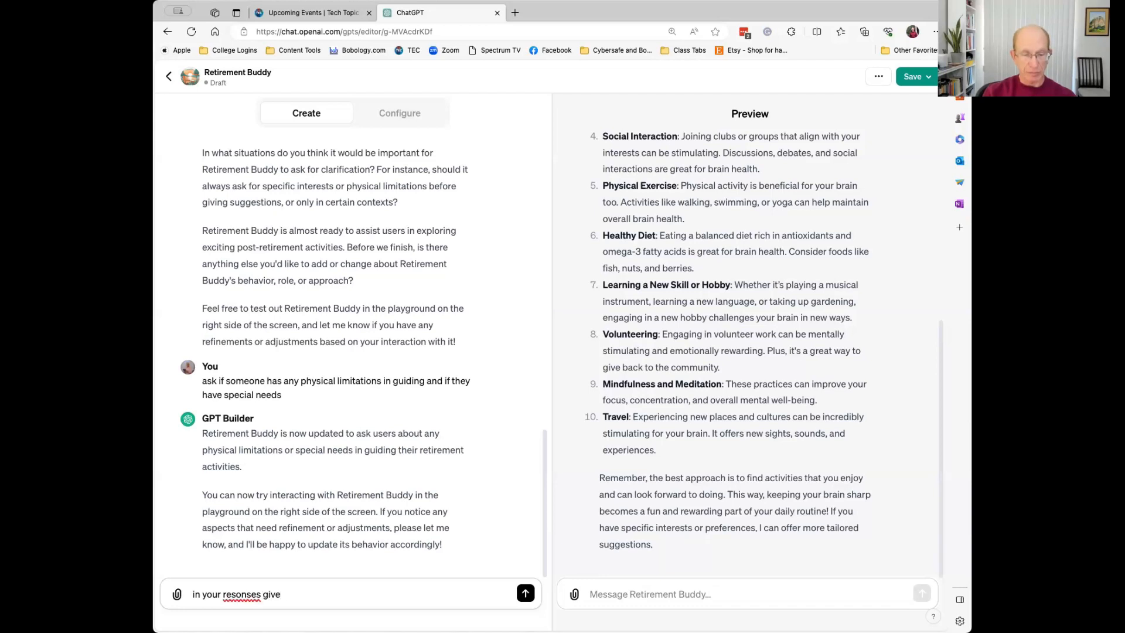
pyautogui.write(' people fewer choices to make it s')
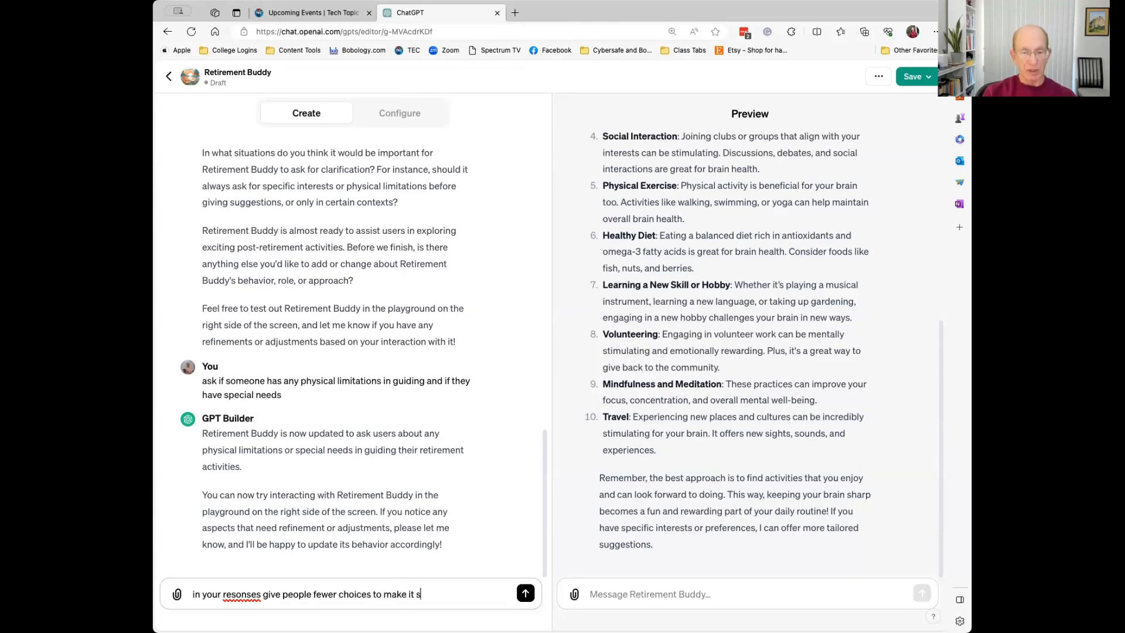
pyautogui.write('impler')
pyautogui.press('Return')
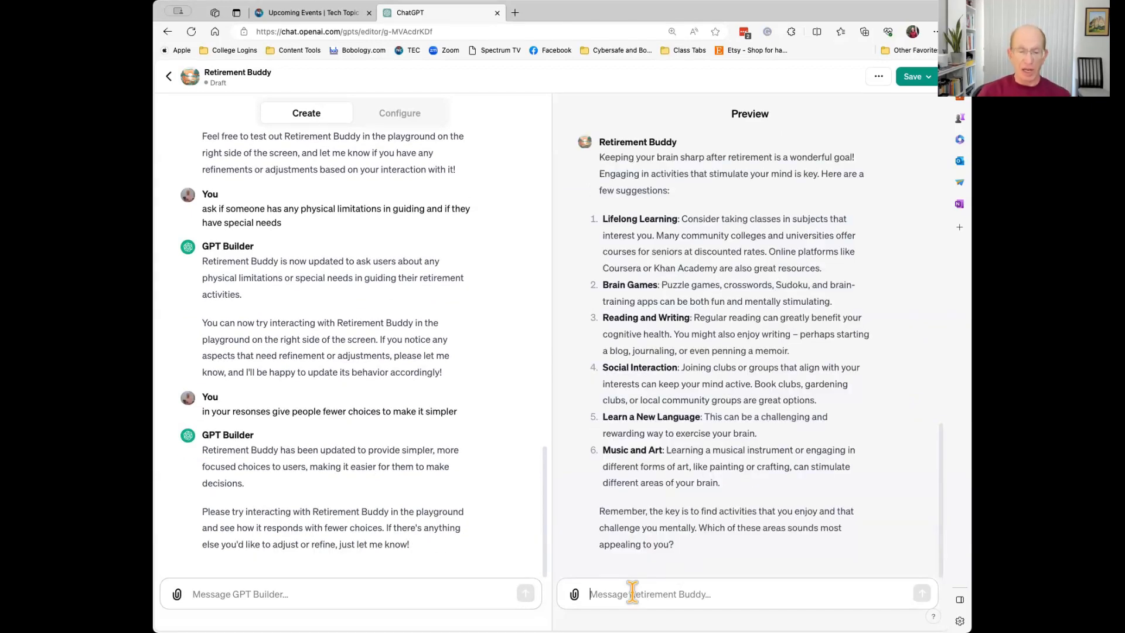
pyautogui.write('hey i li')
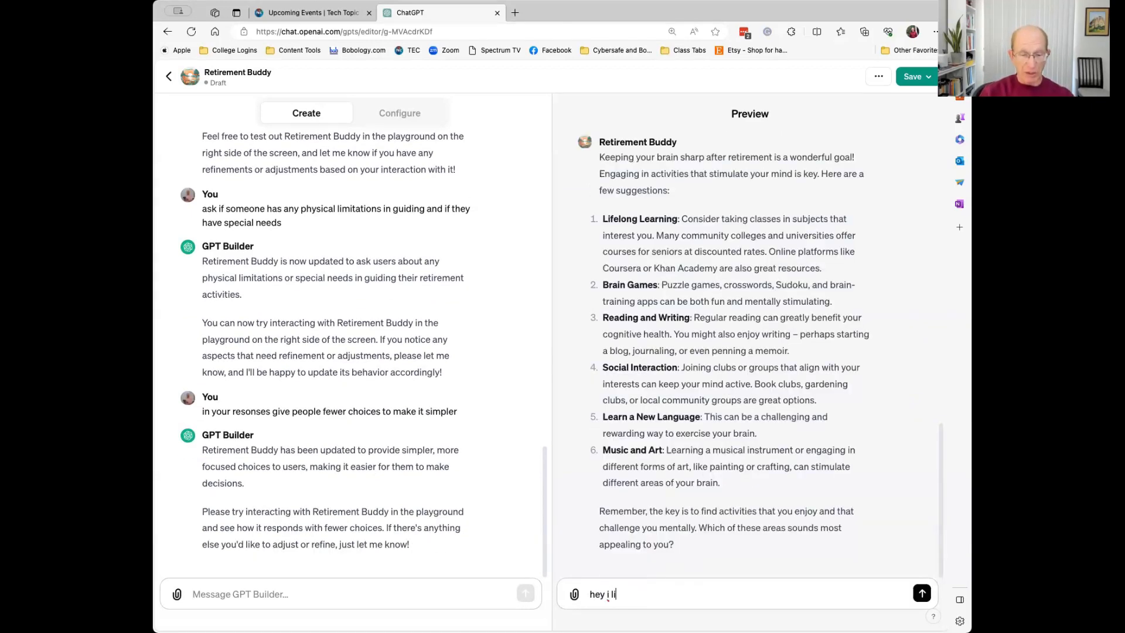
pyautogui.write('ke')
pyautogui.press('BackSpace')
pyautogui.press('BackSpace')
pyautogui.press('BackSpace')
pyautogui.press('BackSpace')
pyautogui.press('BackSpace')
pyautogui.press('BackSpace')
pyautogui.press('BackSpace')
pyautogui.press('BackSpace')
pyautogui.press('BackSpace')
pyautogui.press('BackSpace')
pyautogui.press('BackSpace')
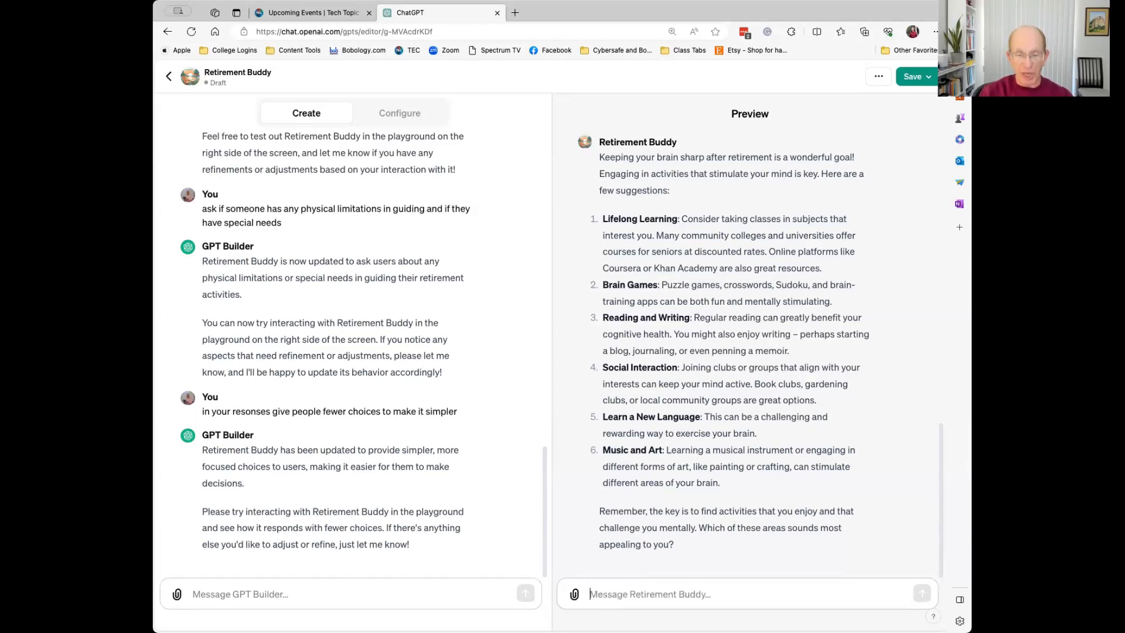
# Reply to Retirement Buddy's suggestions in the preview and ask it "could you find painting classes in toronto"
pyautogui.write('i')
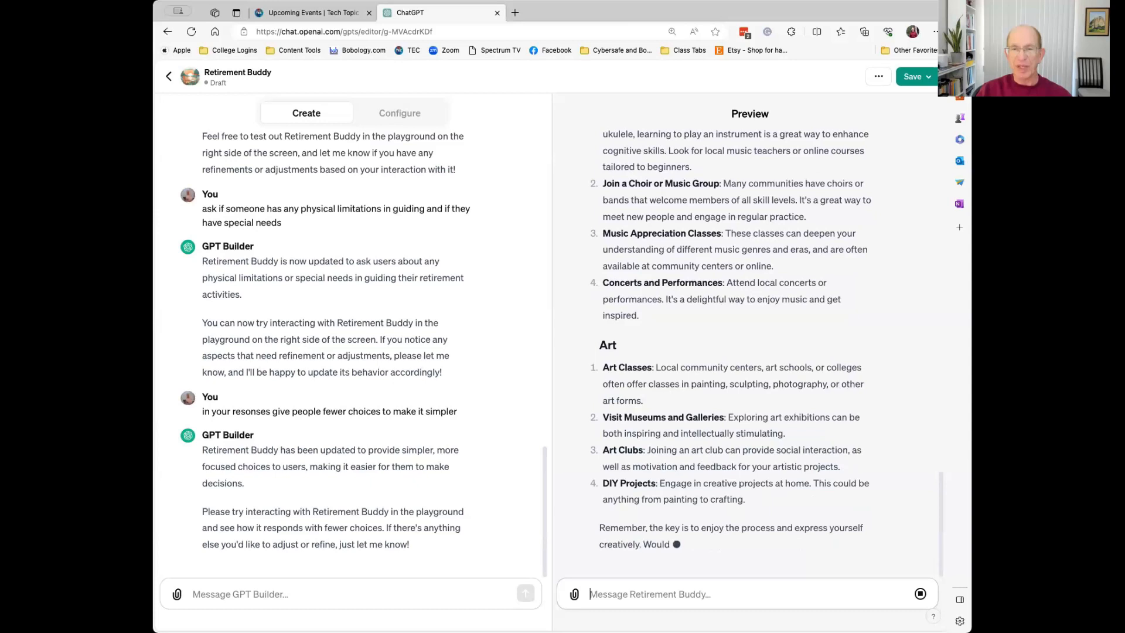
pyautogui.write('could you find ')
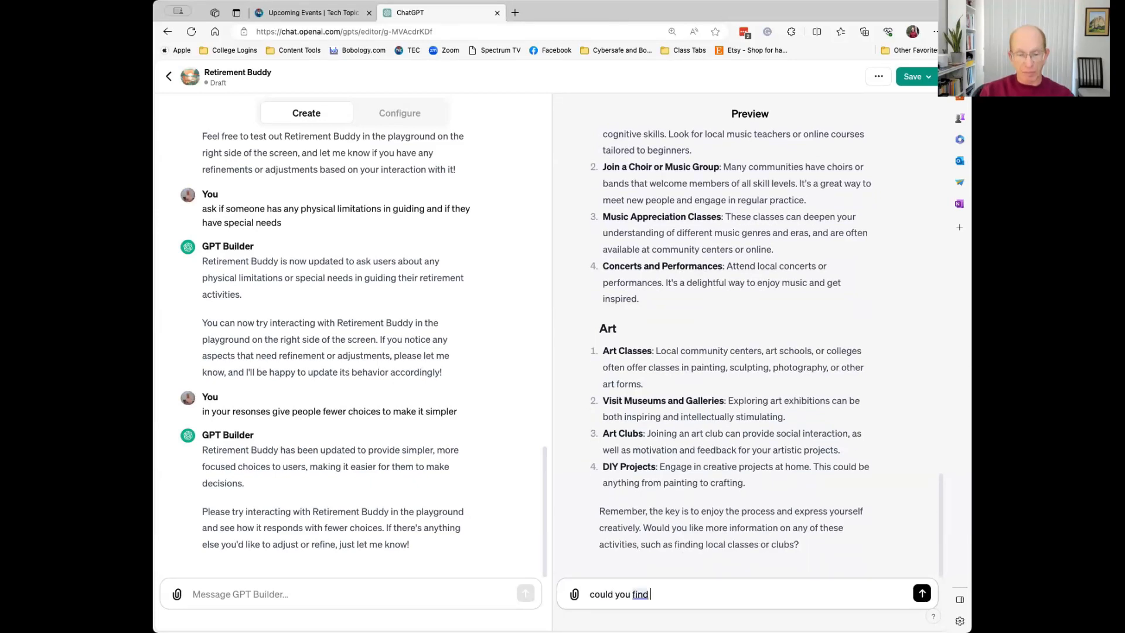
pyautogui.write('painting classes in torn')
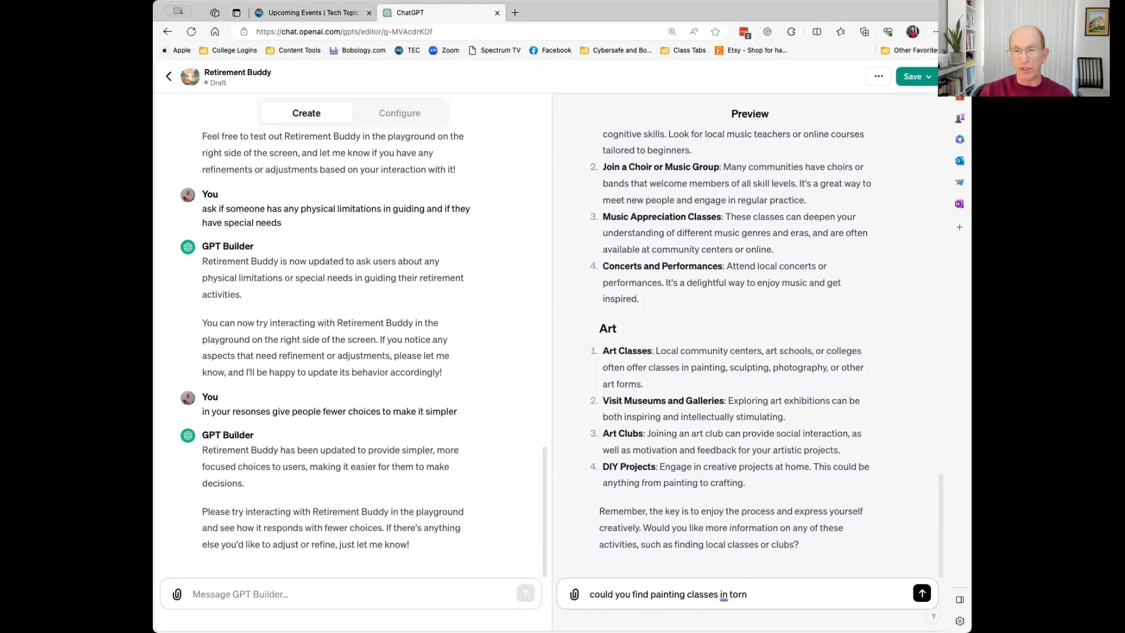
pyautogui.press('BackSpace')
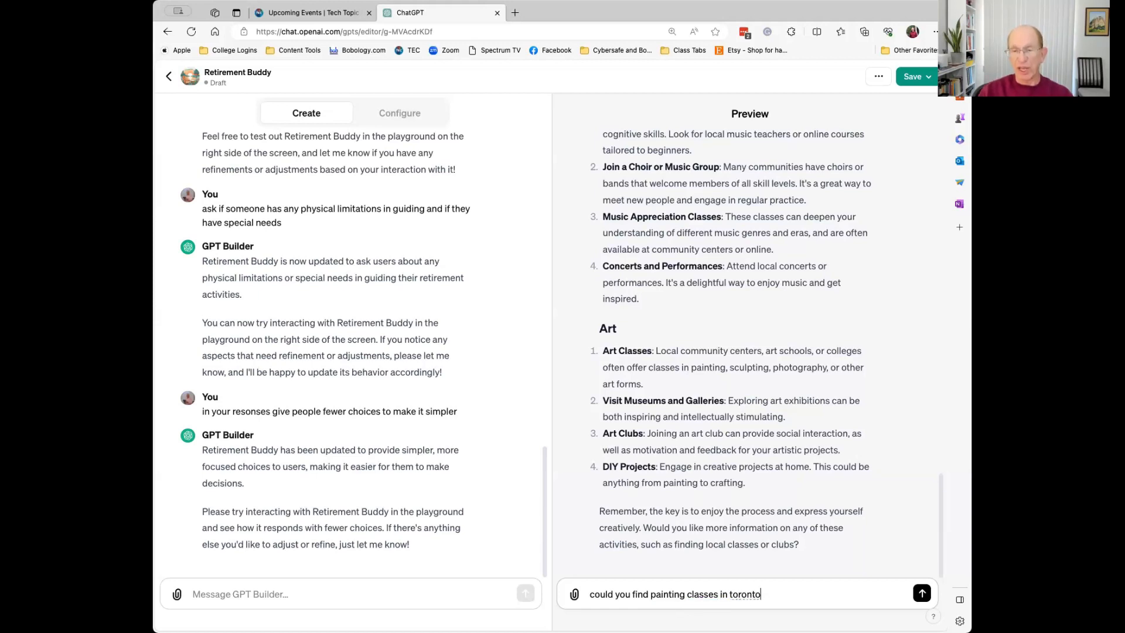
pyautogui.write('onto')
pyautogui.press('Return')
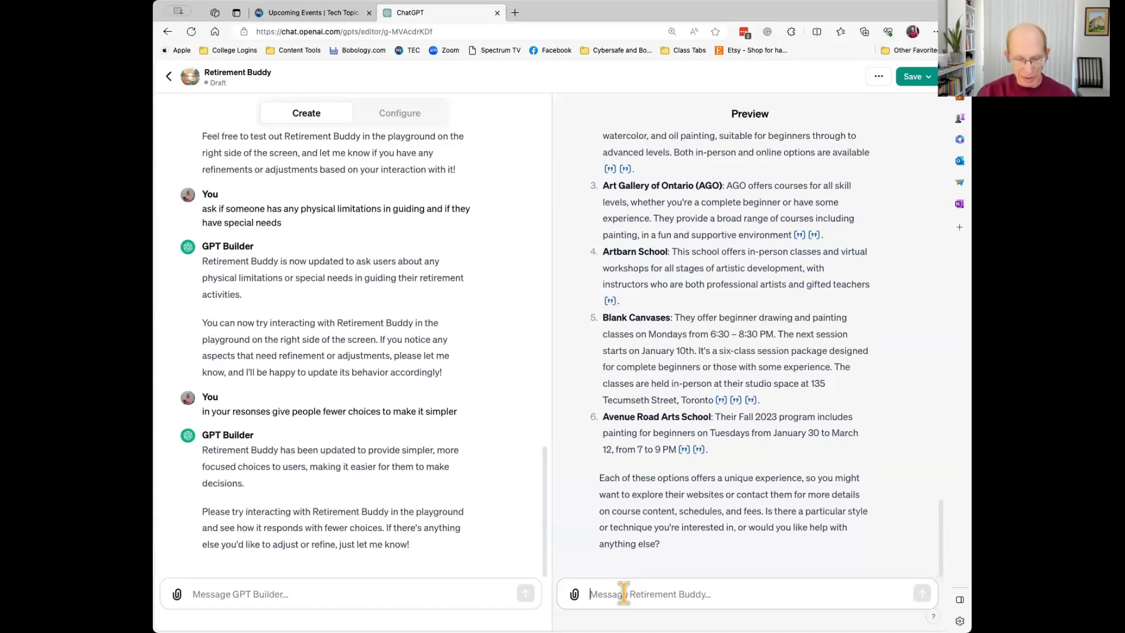
# Ask Retirement Buddy in the preview "where can i earn rock painting on youtube"
pyautogui.write('where c')
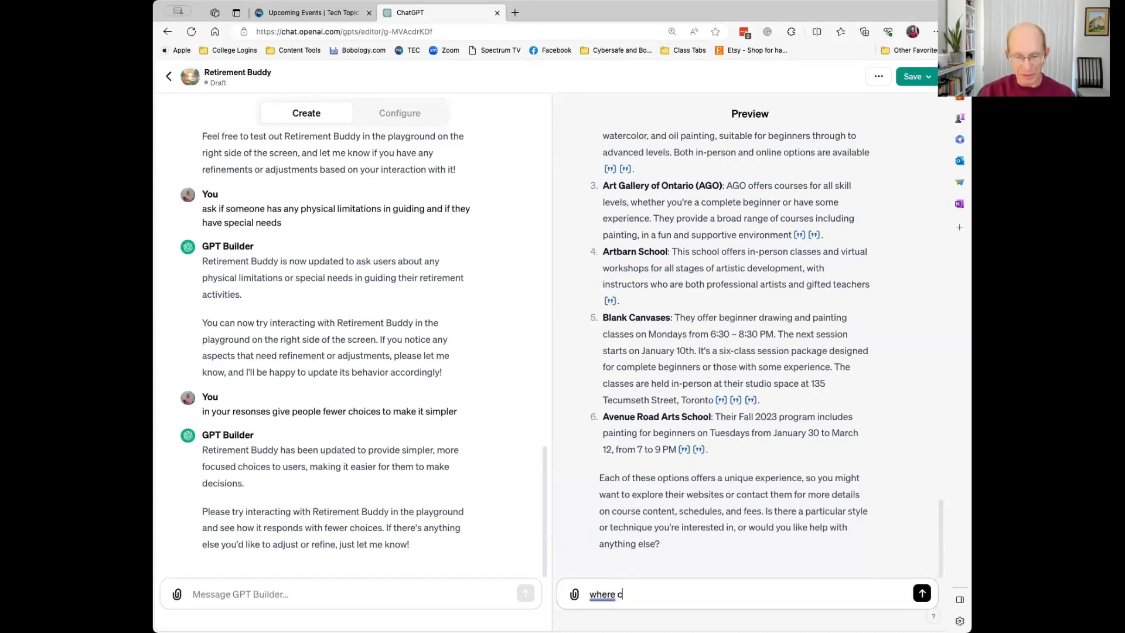
pyautogui.write('an i earn rock paiting')
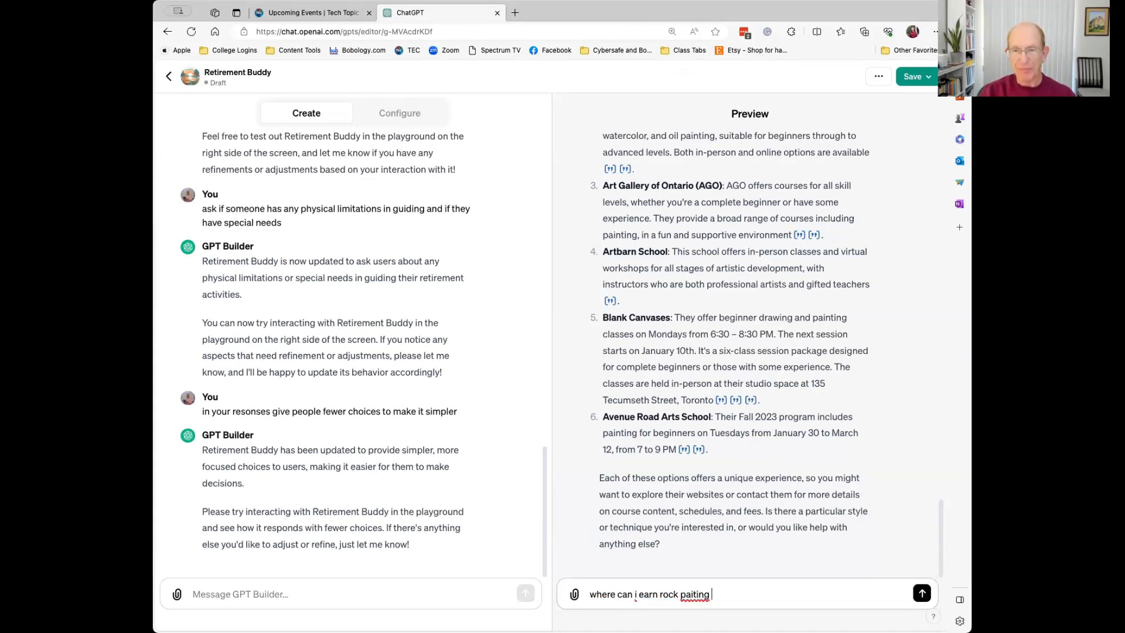
pyautogui.press('BackSpace')
pyautogui.press('BackSpace')
pyautogui.press('BackSpace')
pyautogui.press('BackSpace')
pyautogui.press('BackSpace')
pyautogui.write('nting on youtube')
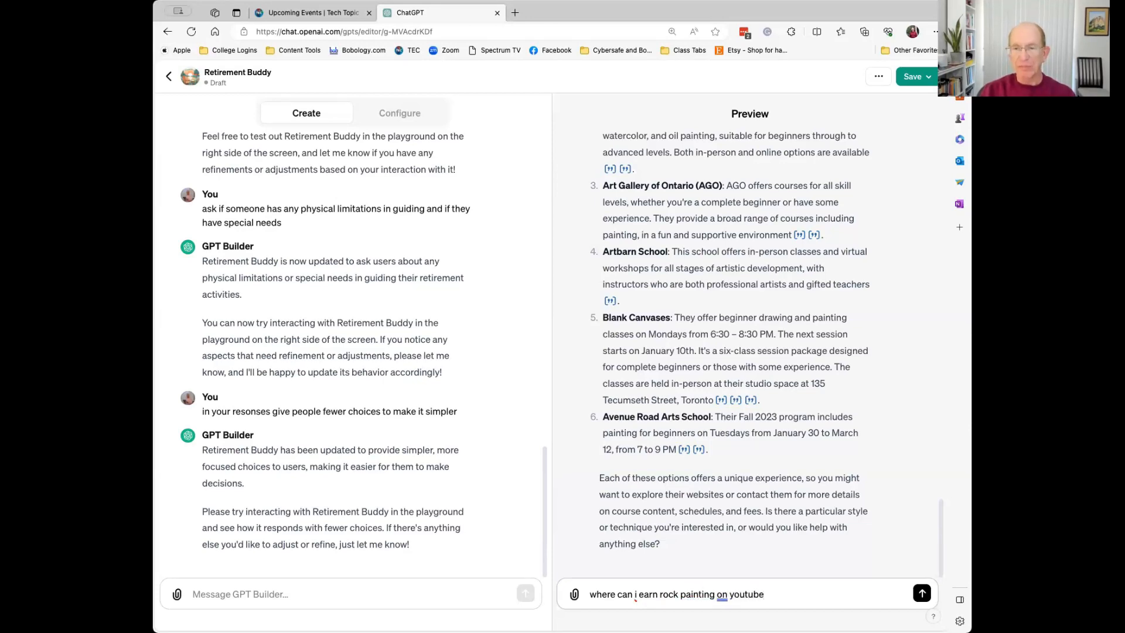
pyautogui.press('Return')
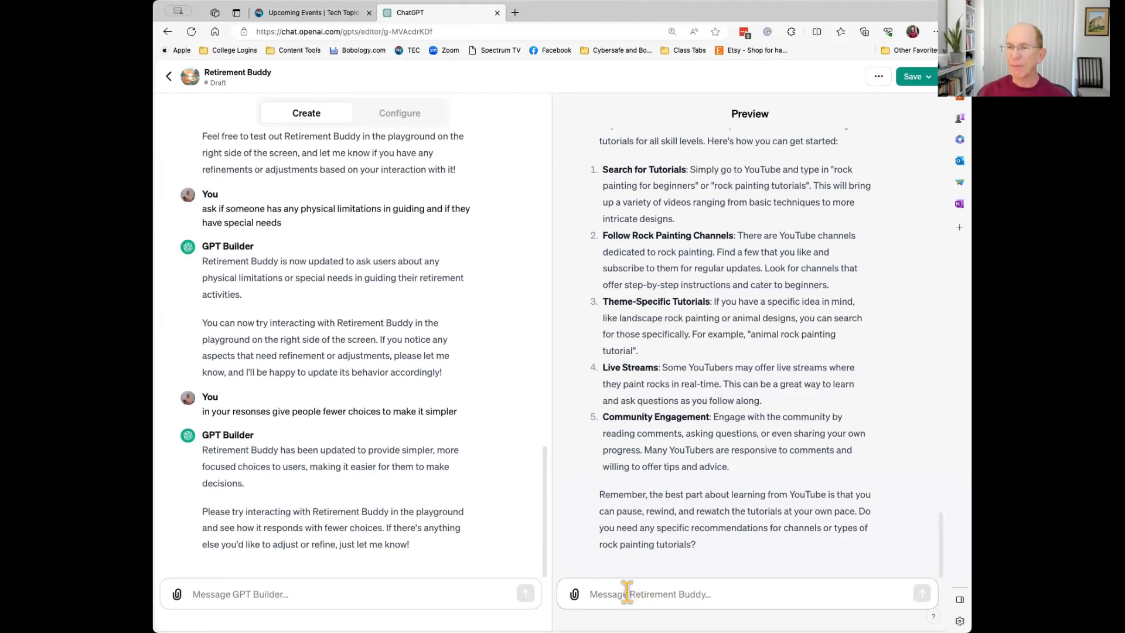
# Ask Retirement Buddy in the preview "how can i imporove my retirement financials"
pyautogui.write('how')
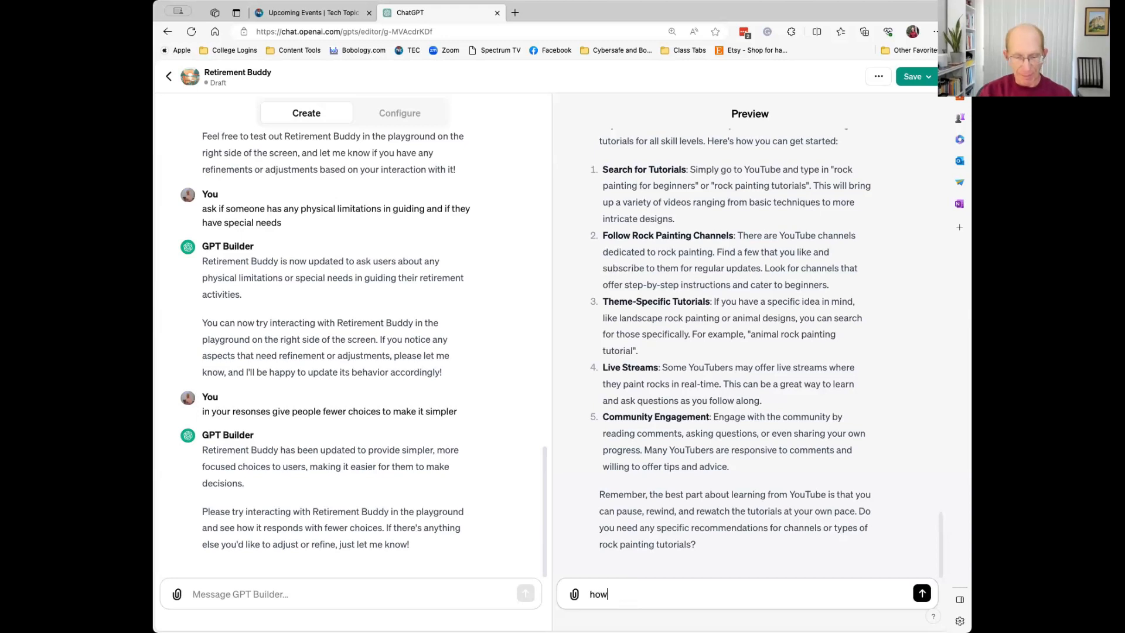
pyautogui.write(' can i imporove ')
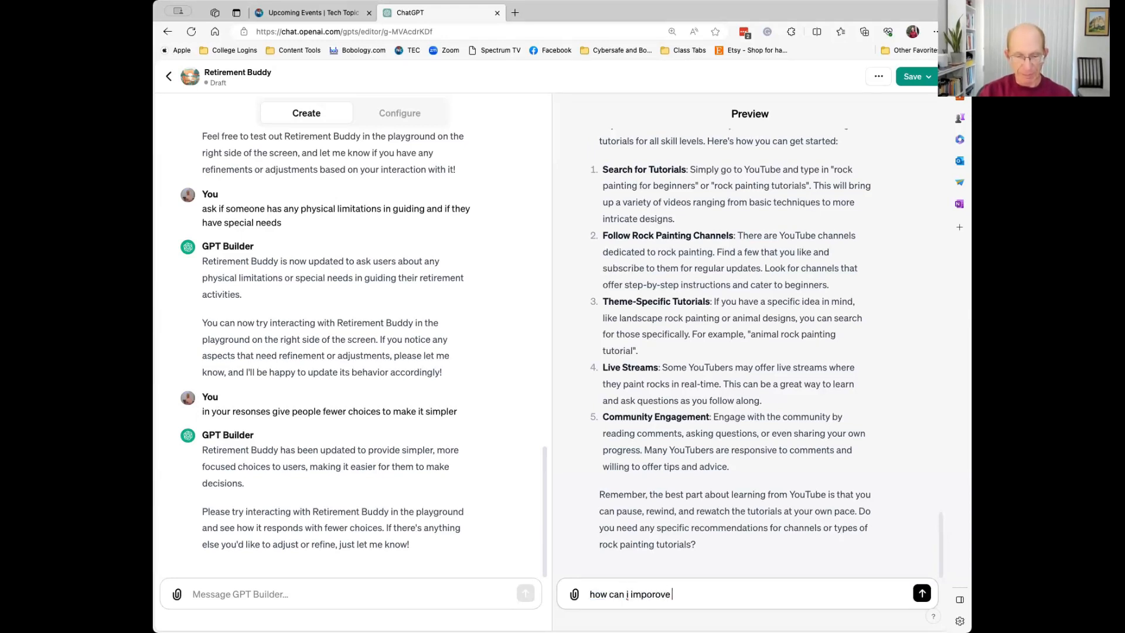
pyautogui.write('my retirement ')
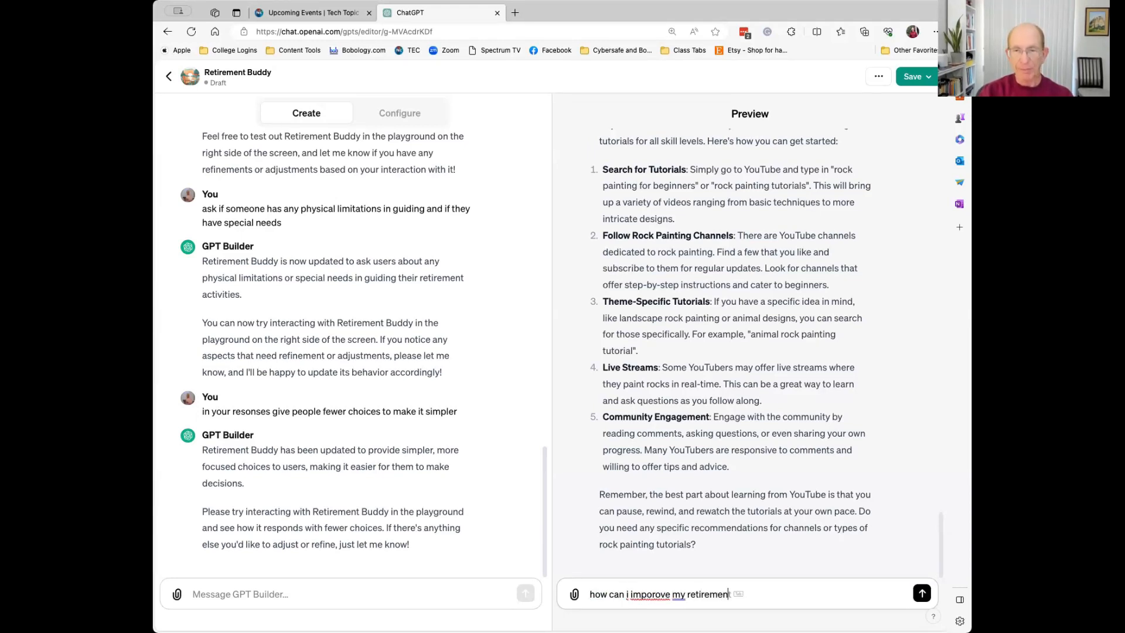
pyautogui.write('saving')
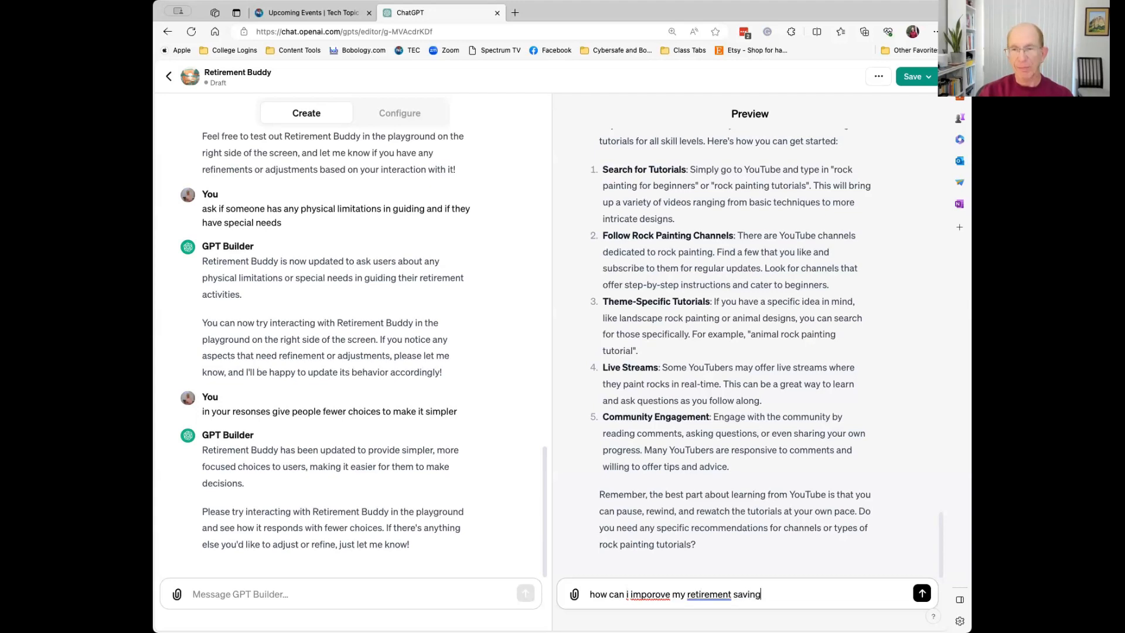
pyautogui.press('BackSpace')
pyautogui.press('BackSpace')
pyautogui.press('BackSpace')
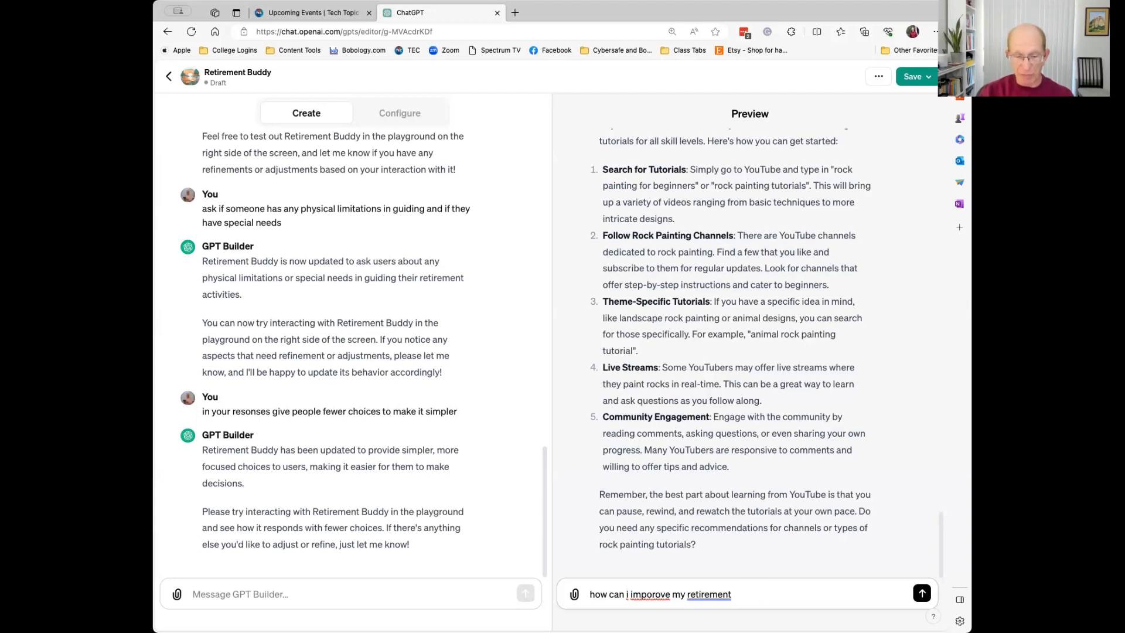
pyautogui.write('financials')
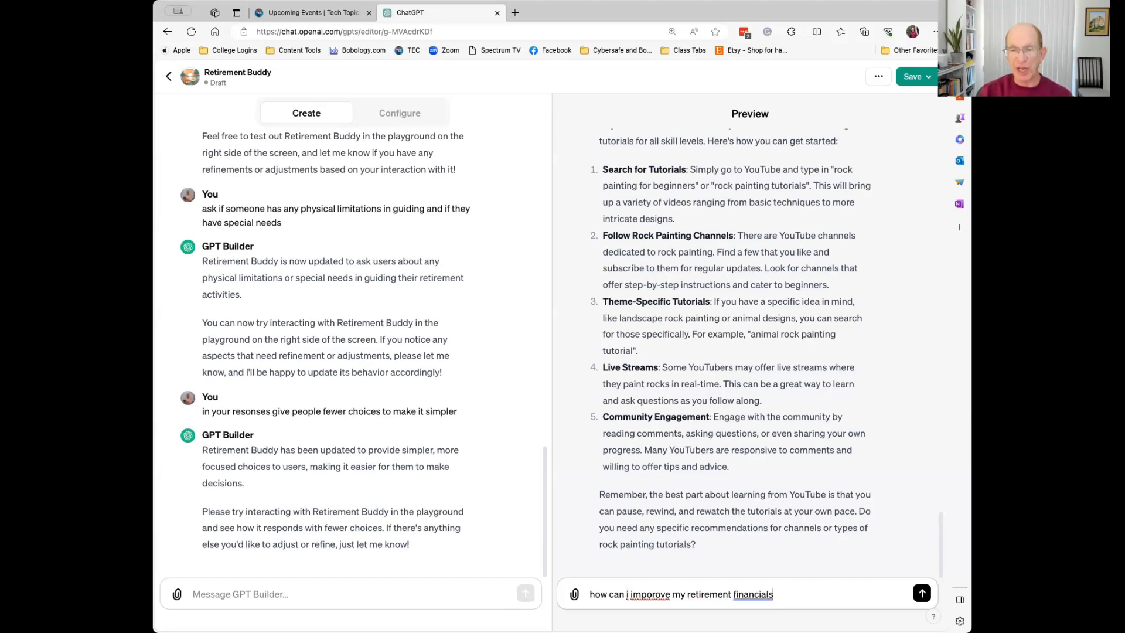
pyautogui.press('Return')
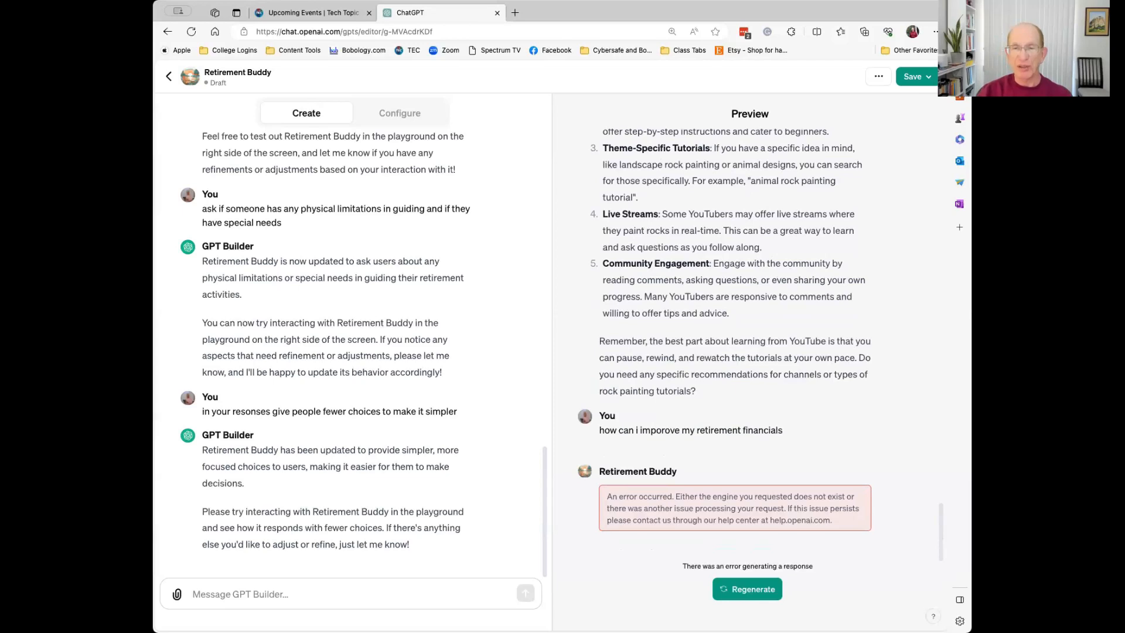
# Regenerate Retirement Buddy's answer about retirement financials and rate the new response as Better
pyautogui.click(759, 592)
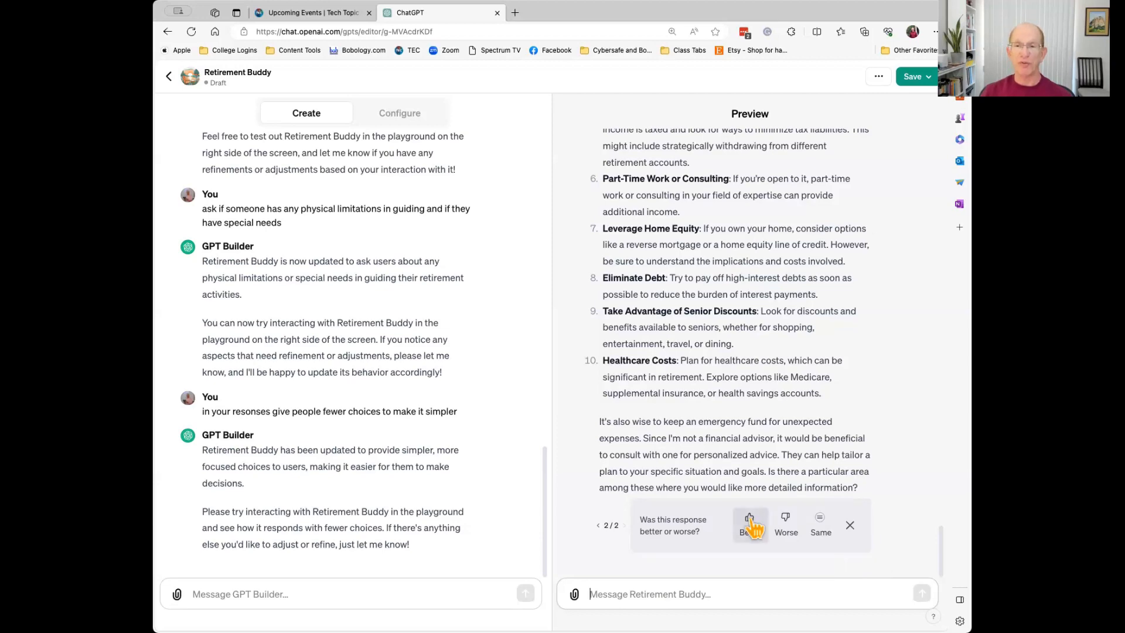
pyautogui.click(750, 521)
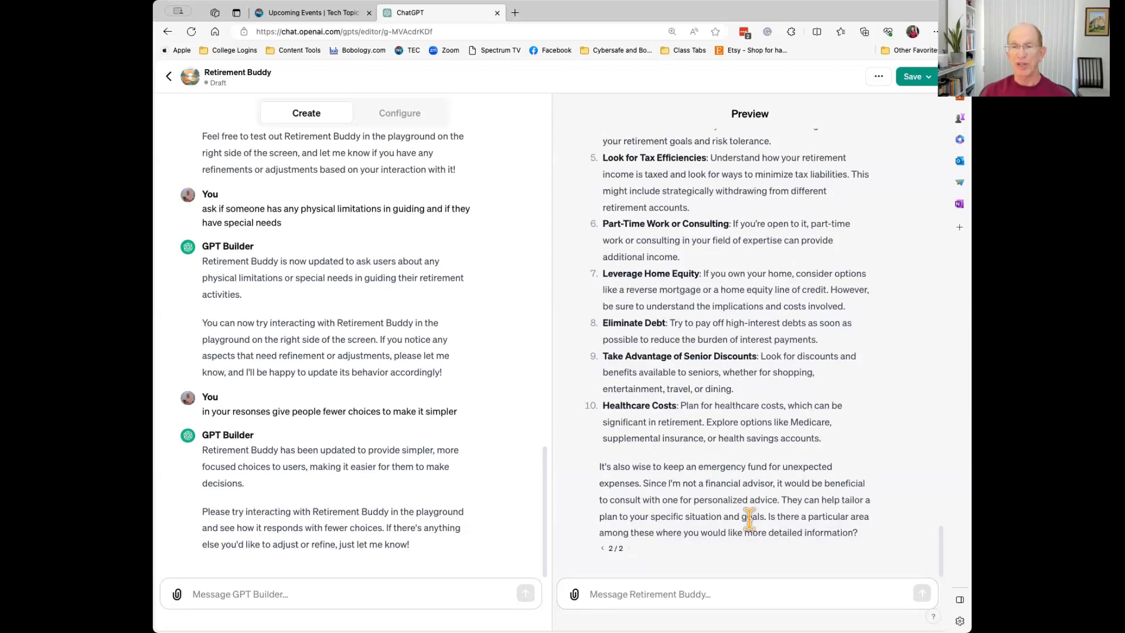
# Ask Retirement Buddy in the preview "can you help me maximize social security income"
pyautogui.click(628, 592)
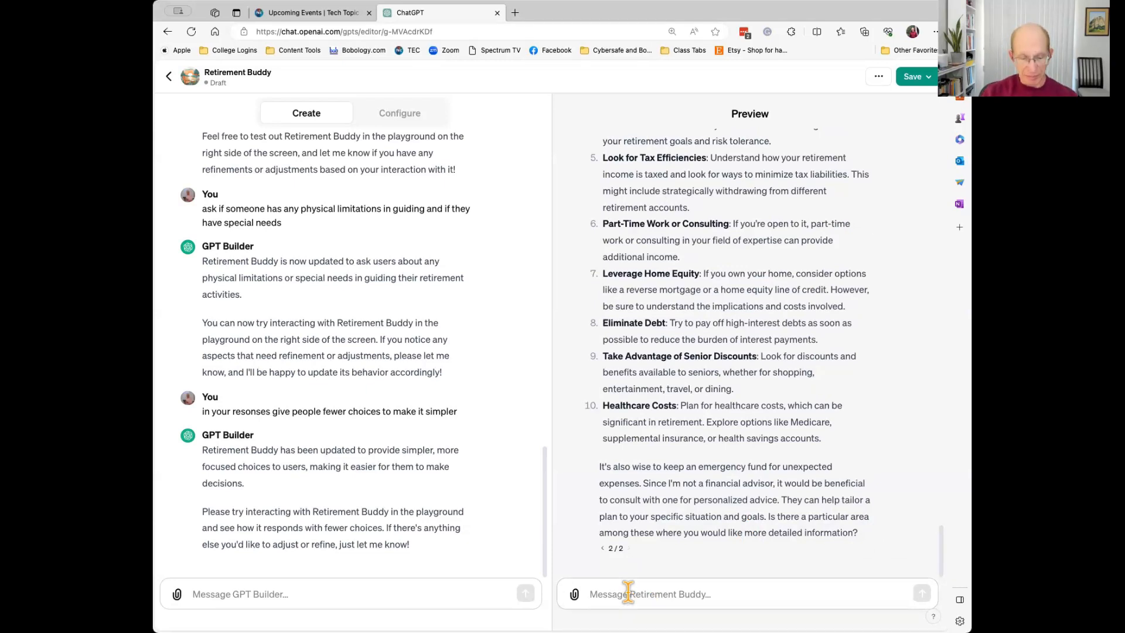
pyautogui.write('can you')
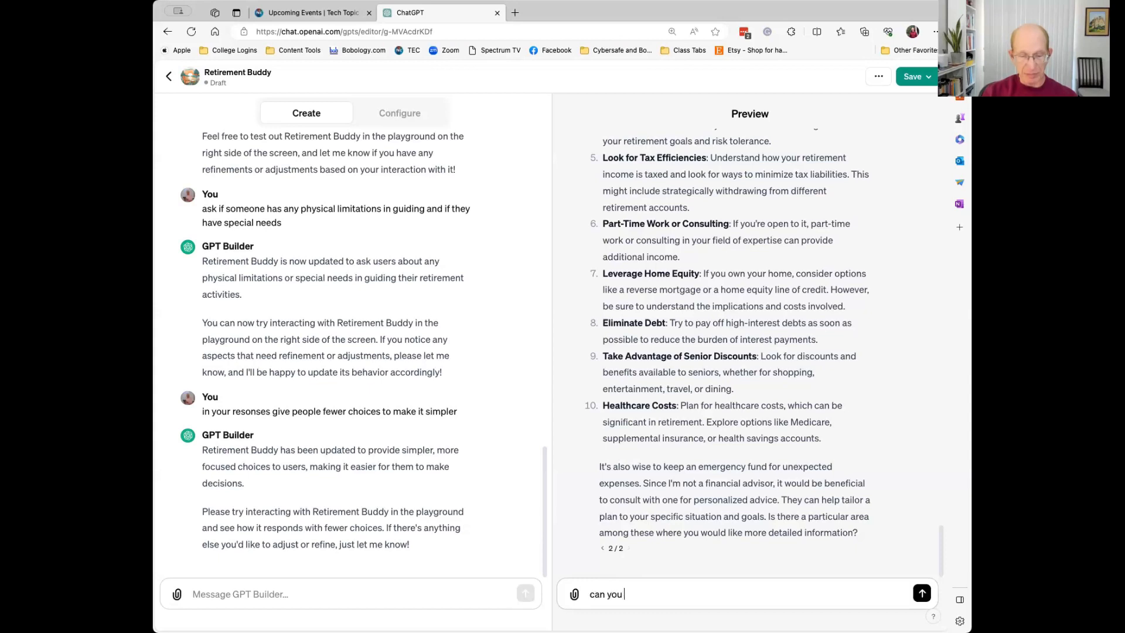
pyautogui.write(' help me maximize social ')
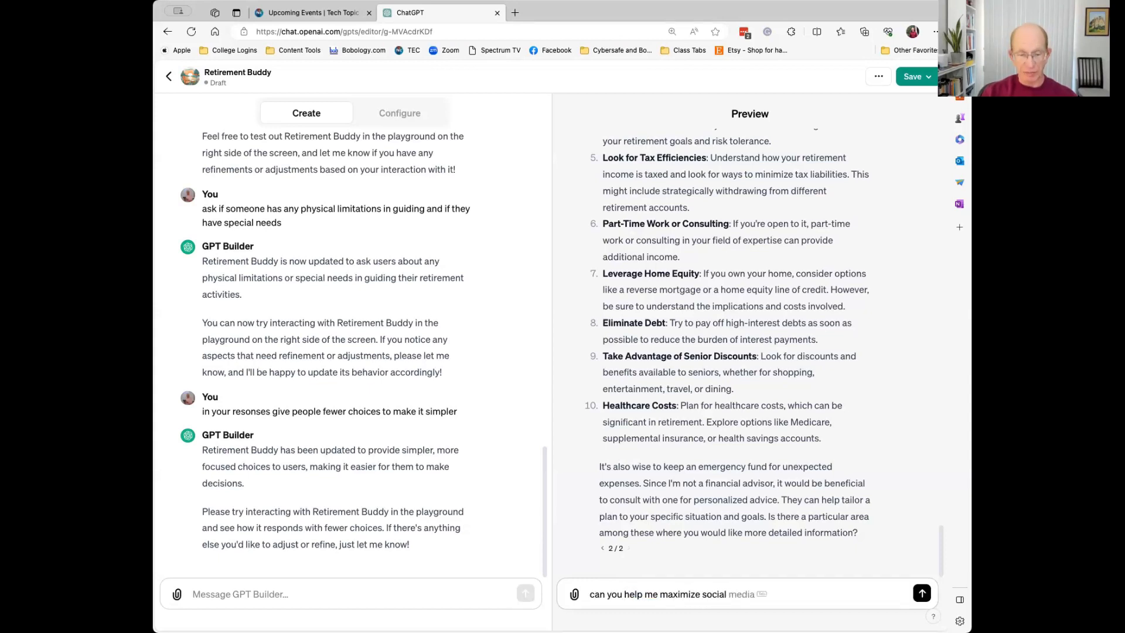
pyautogui.write('security')
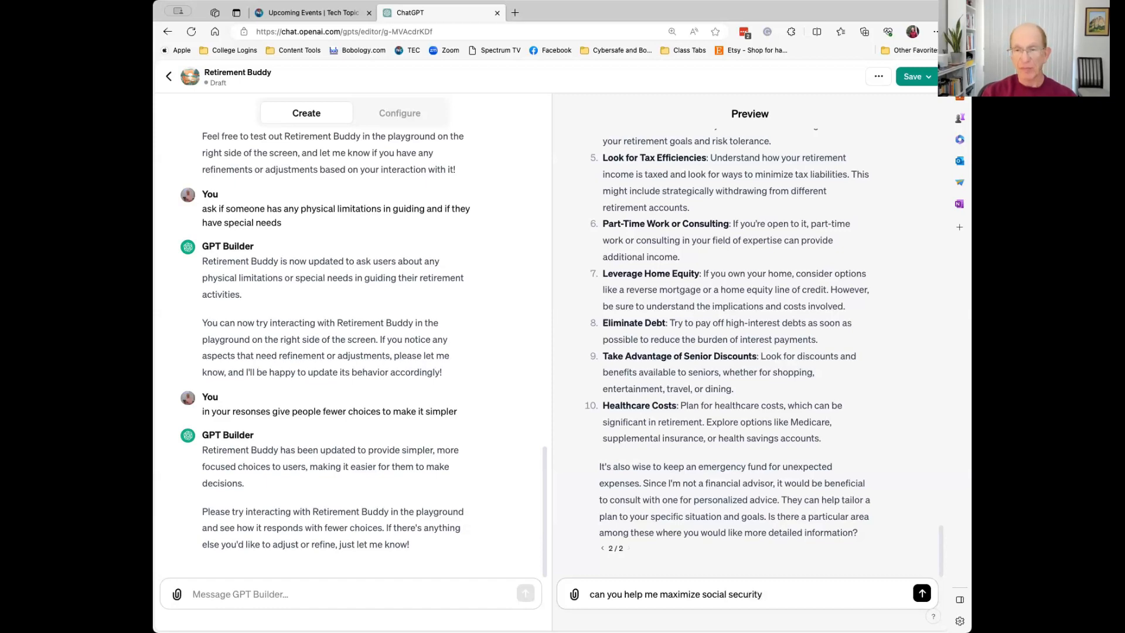
pyautogui.write(' inc')
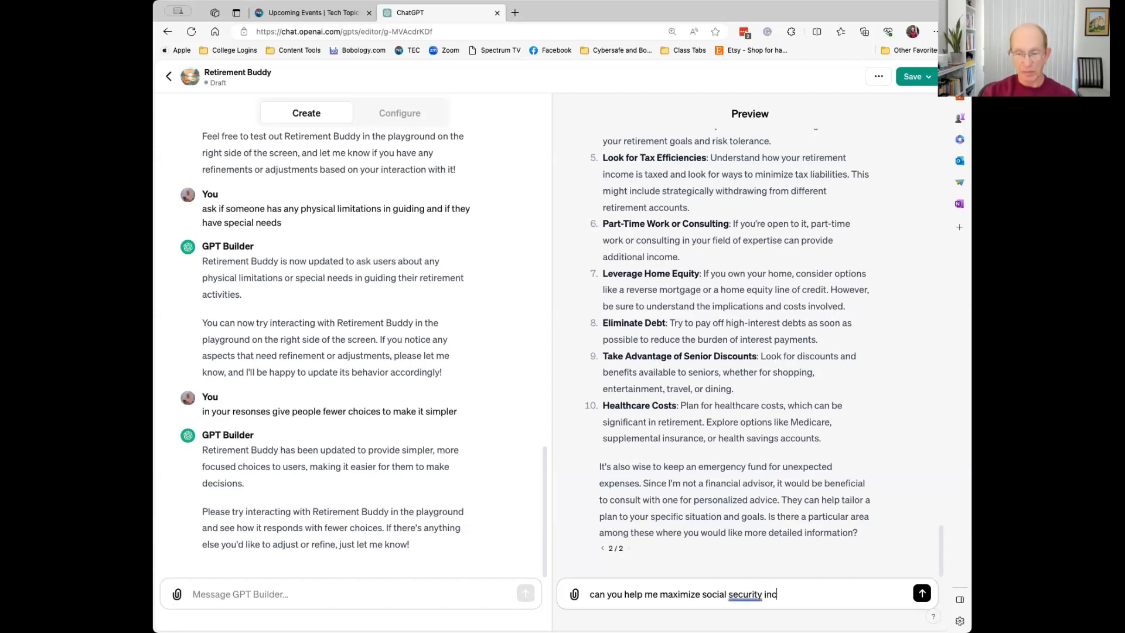
pyautogui.write('ome')
pyautogui.press('Return')
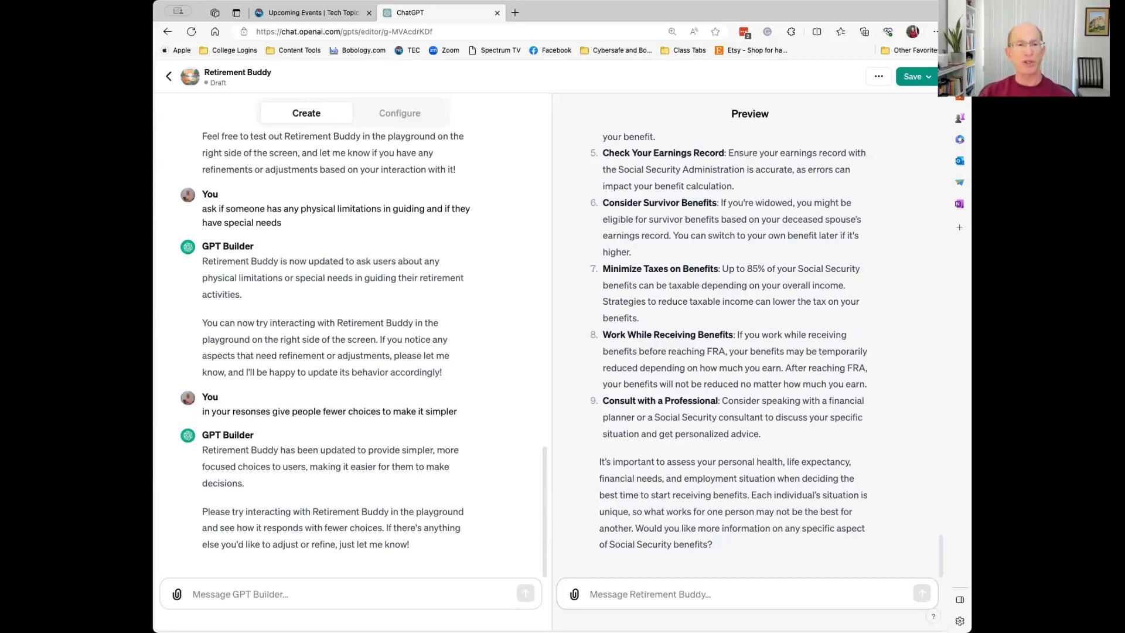
# Save Retirement Buddy and publish it with Public visibility
pyautogui.click(928, 78)
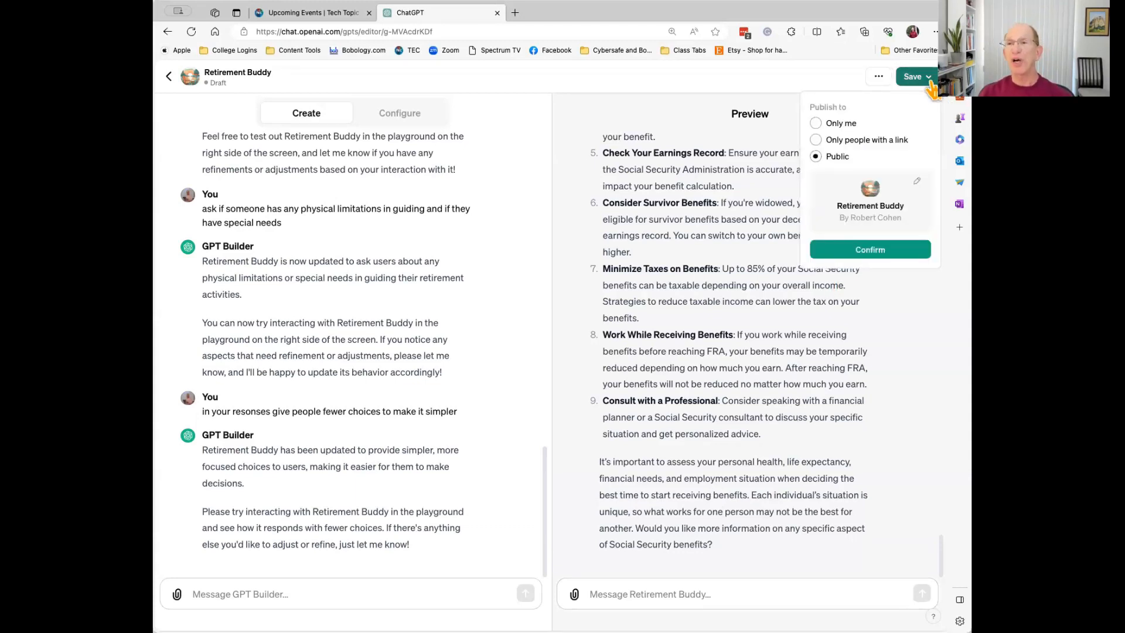
pyautogui.click(874, 250)
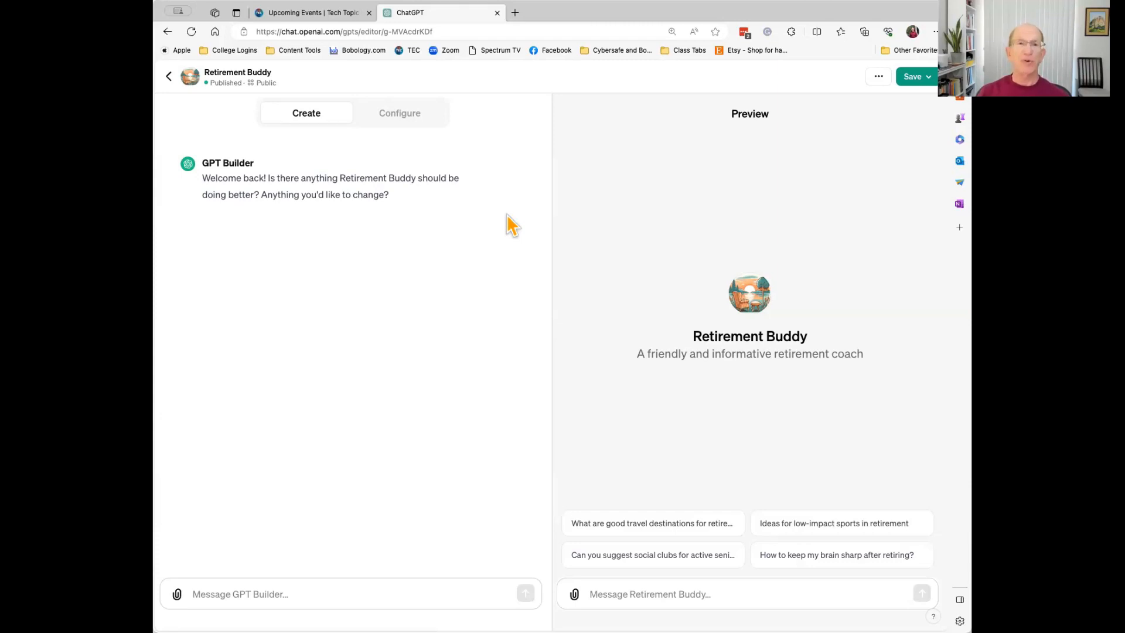
# Review Retirement Buddy's configuration and add "Cruise ship travel" as a fifth conversation starter
pyautogui.click(404, 120)
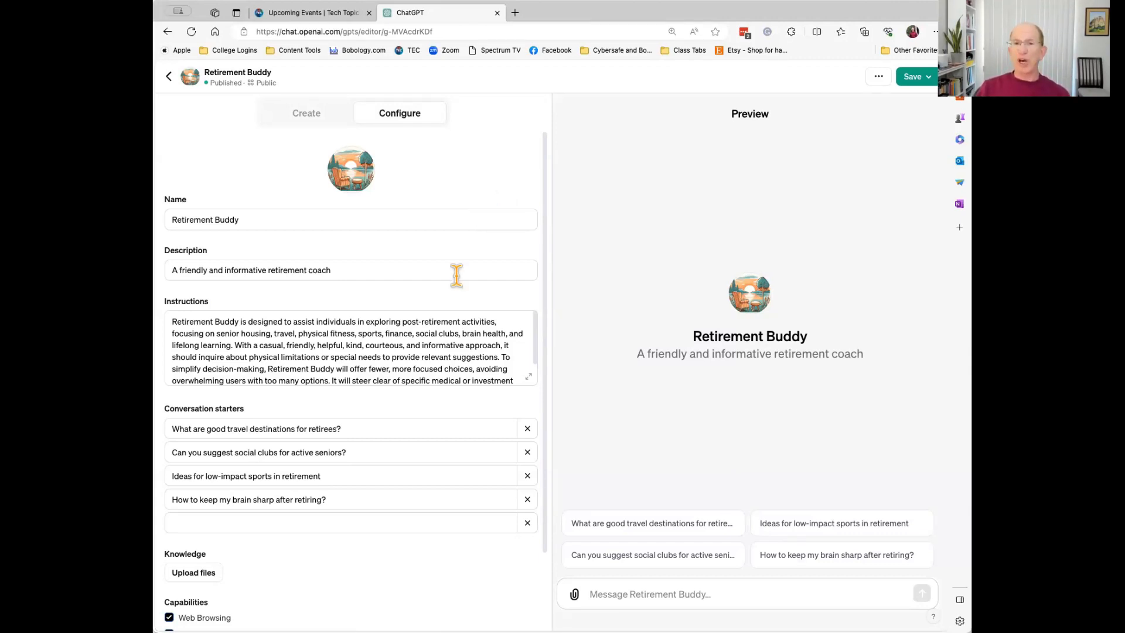
pyautogui.scroll(-2, 456, 274)
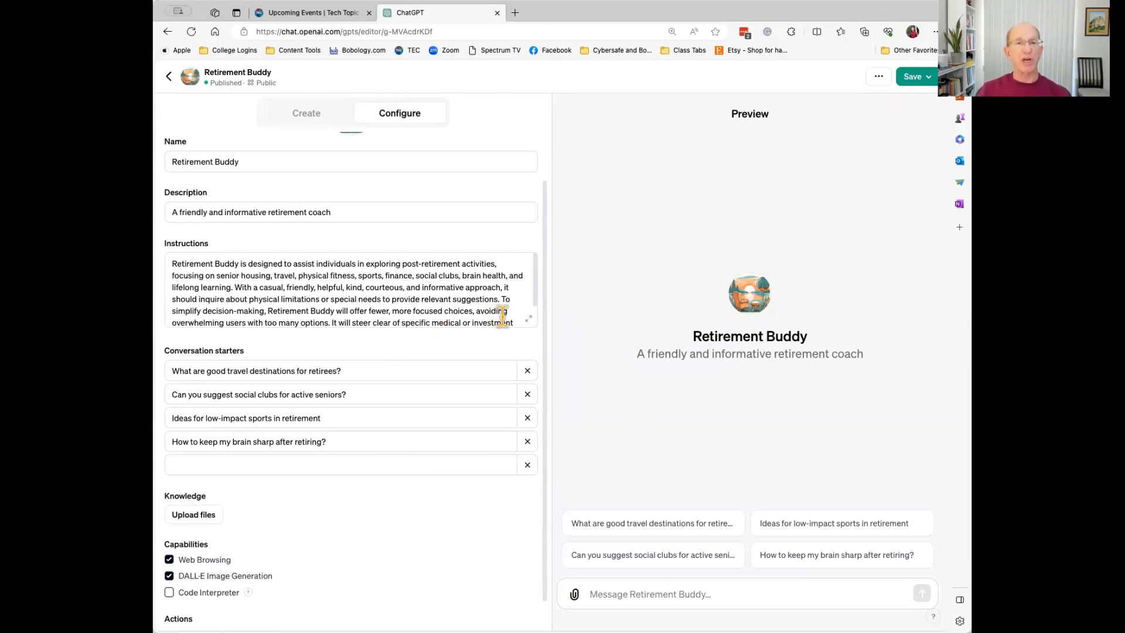
pyautogui.scroll(-2, 502, 317)
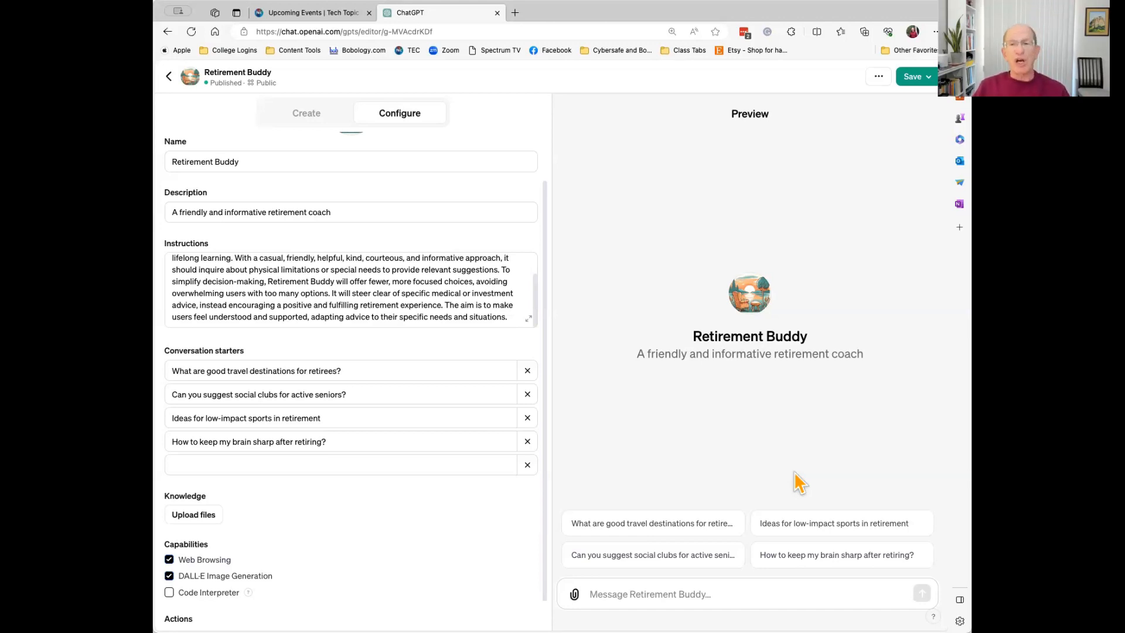
pyautogui.click(340, 465)
pyautogui.write('Cruis')
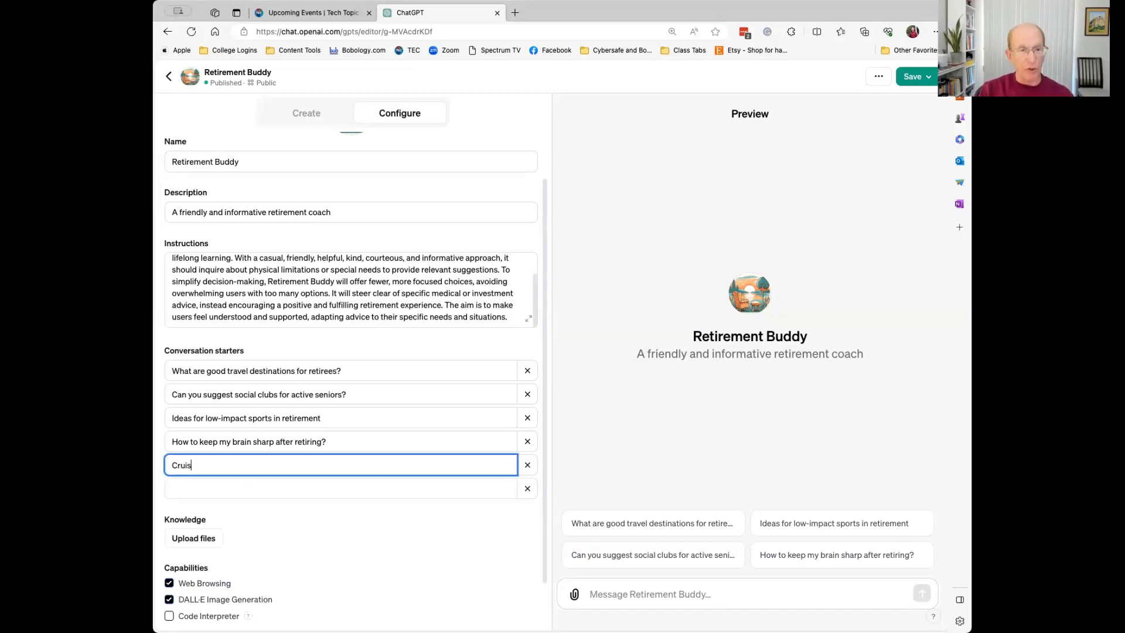
pyautogui.write('e ship travel')
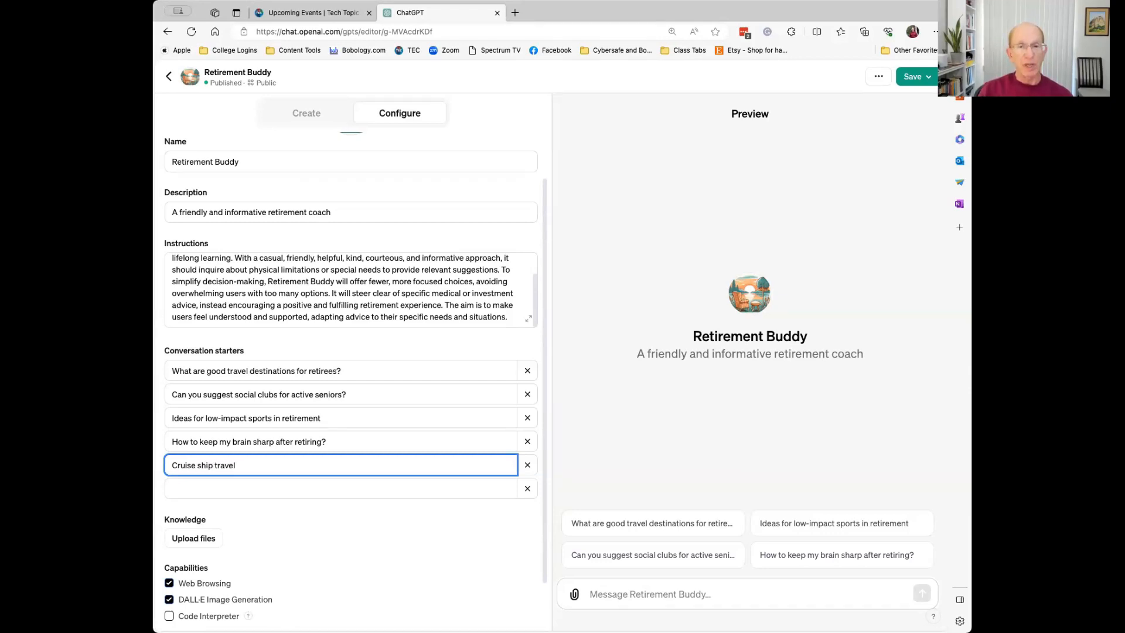
pyautogui.click(347, 524)
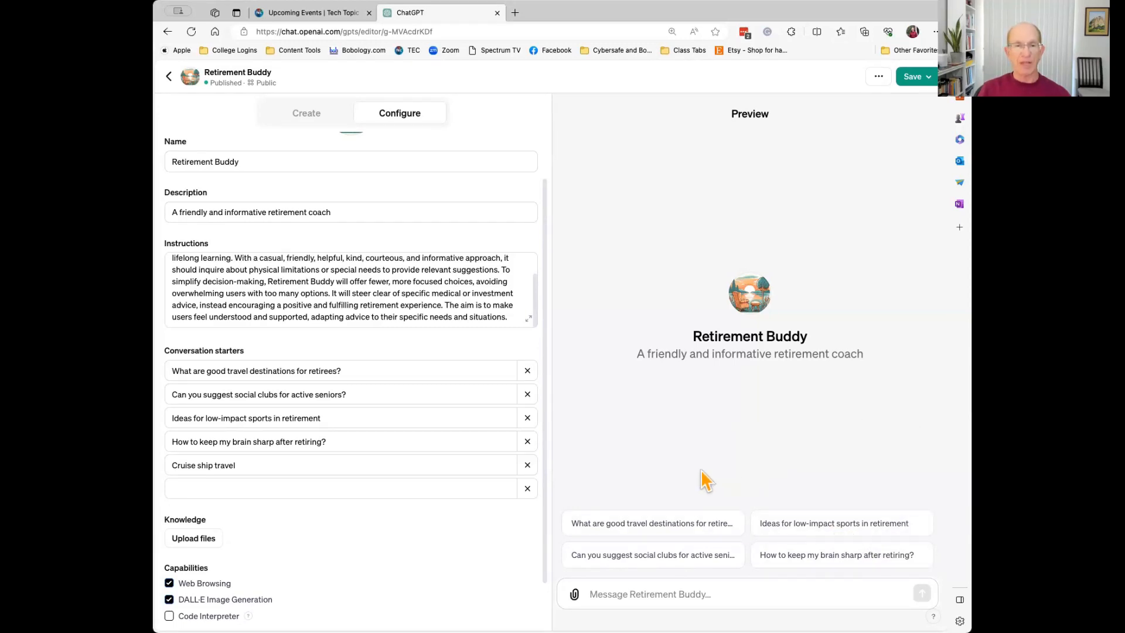
# Publish the edited Retirement Buddy to Public and check its published page and web address
pyautogui.click(916, 80)
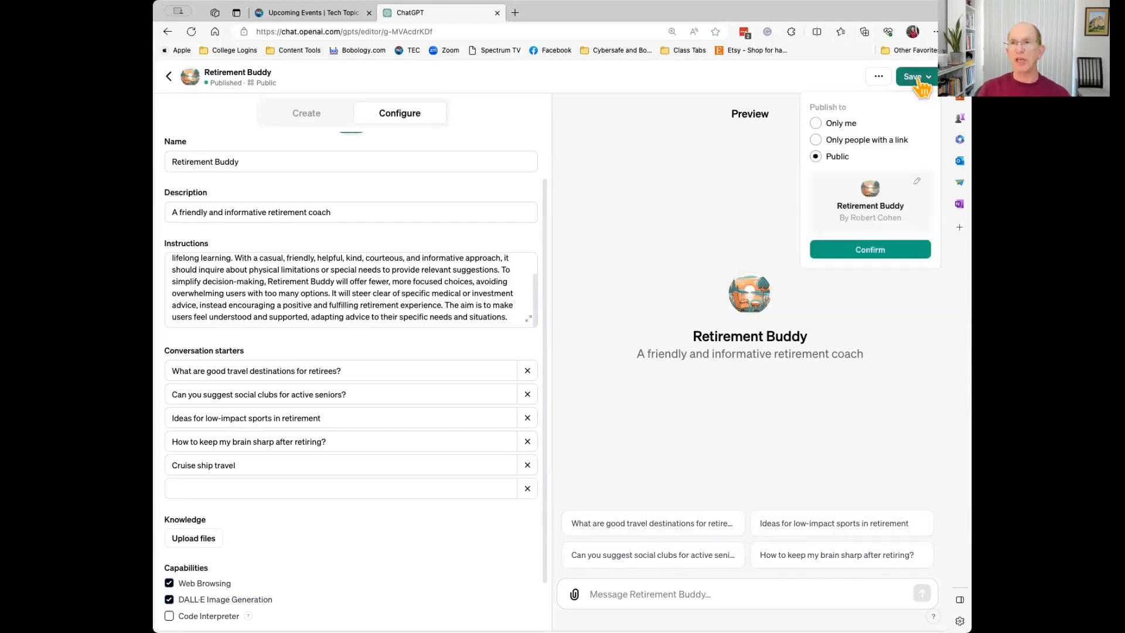
pyautogui.click(872, 249)
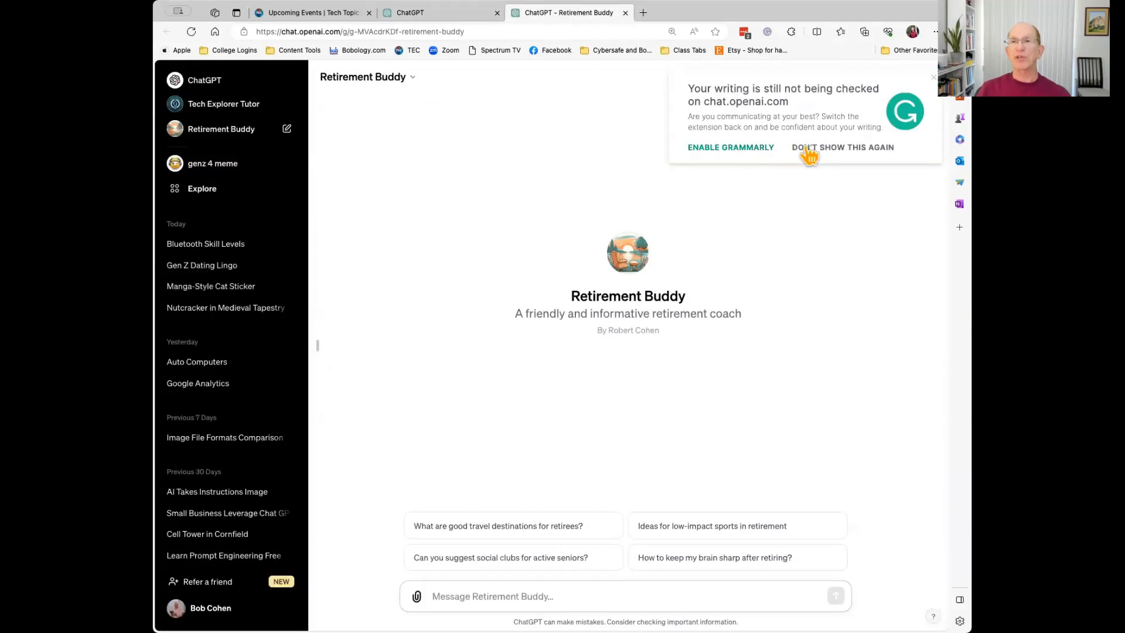
pyautogui.click(807, 150)
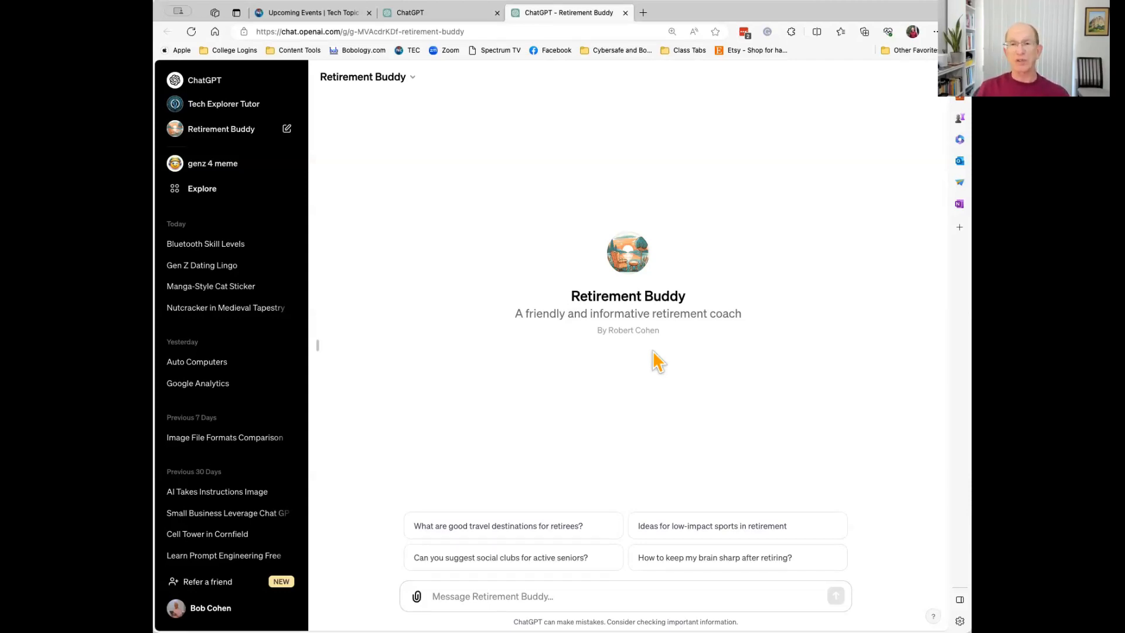
pyautogui.click(471, 30)
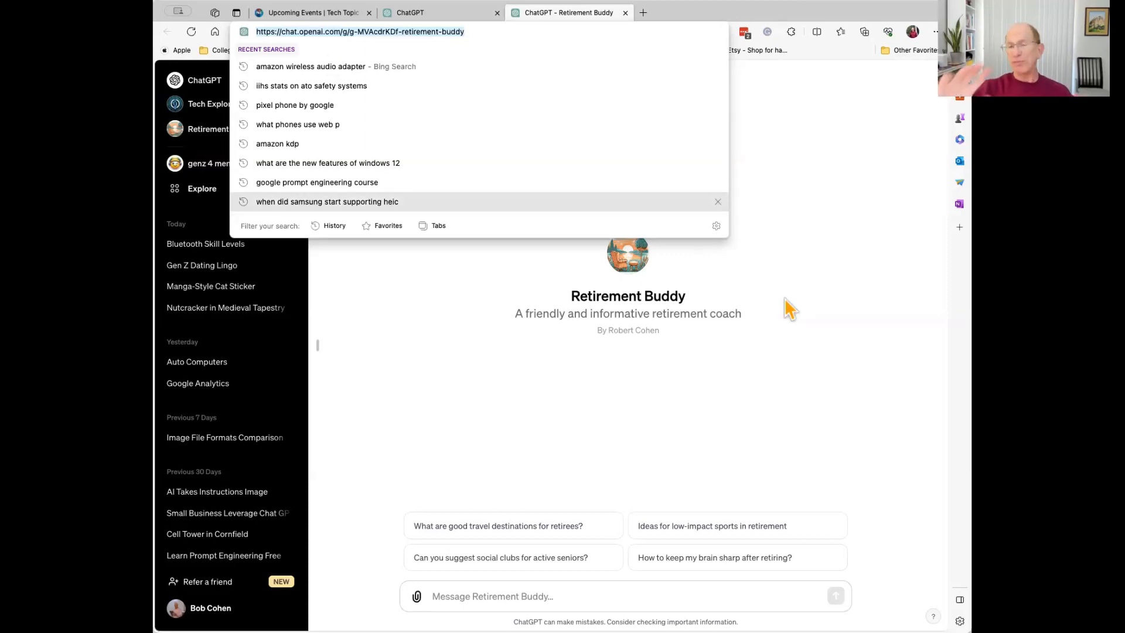
# Return to the Retirement Buddy editor and look at the Knowledge file upload without adding a file
pyautogui.click(434, 12)
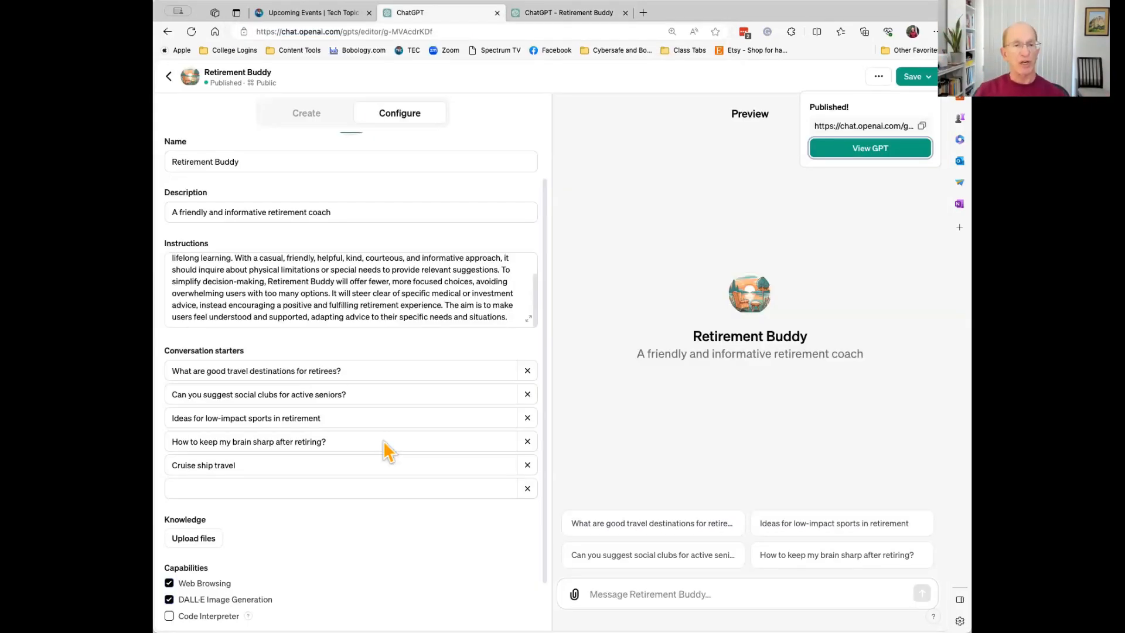
pyautogui.click(195, 538)
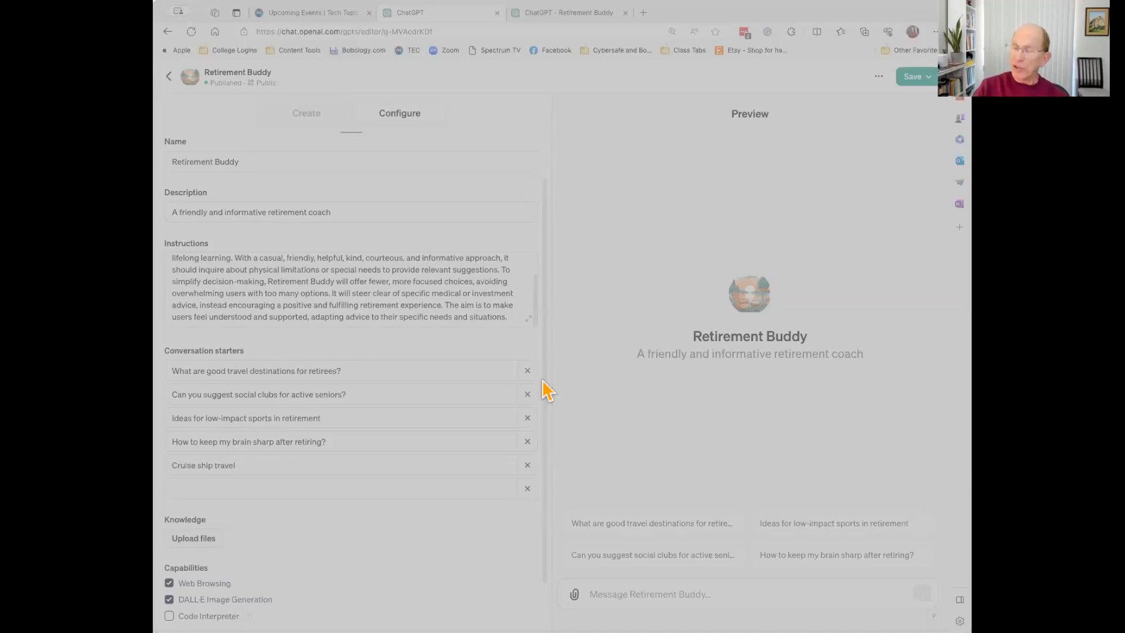
pyautogui.press('Escape')
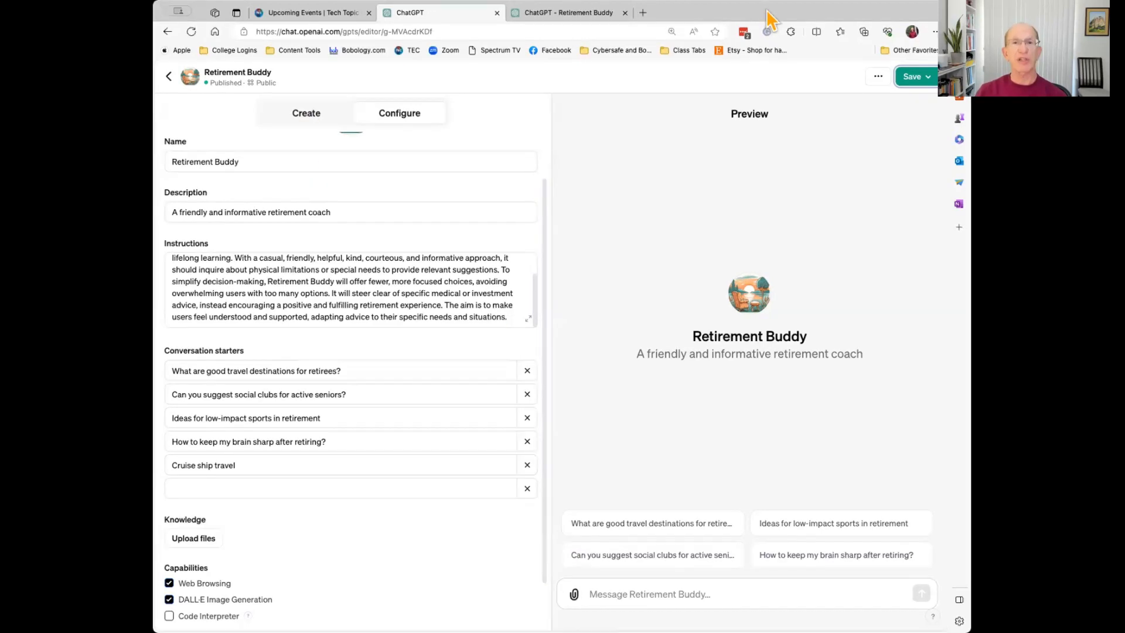
# Send GPT Builder the refinement "what about living abroad can you add that as a question"
pyautogui.click(319, 117)
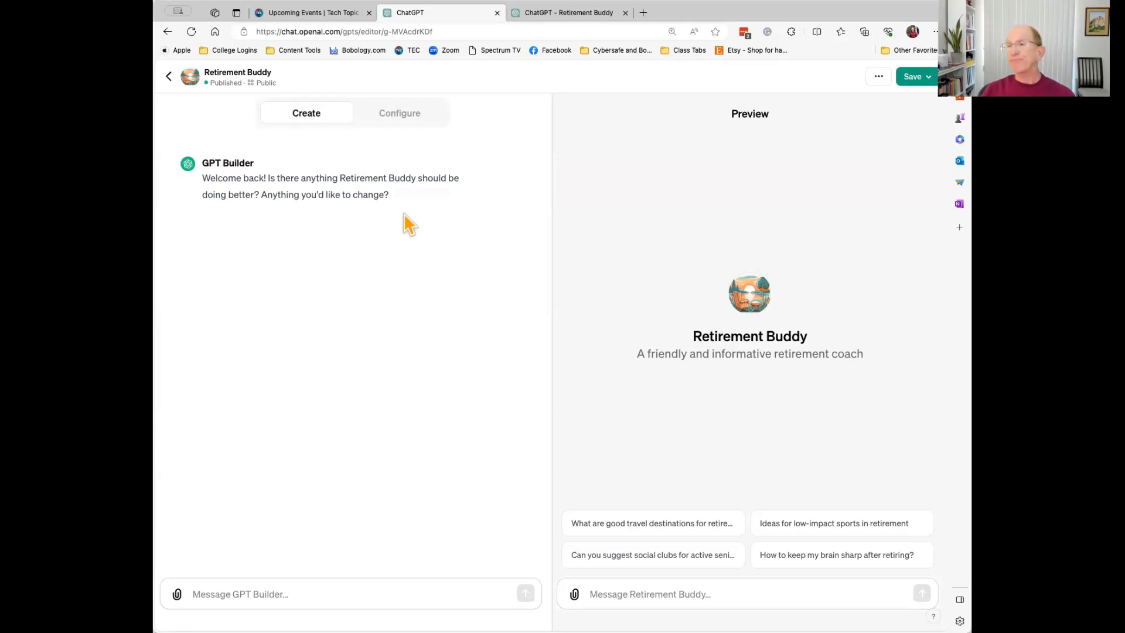
pyautogui.click(305, 594)
pyautogui.write('what ab')
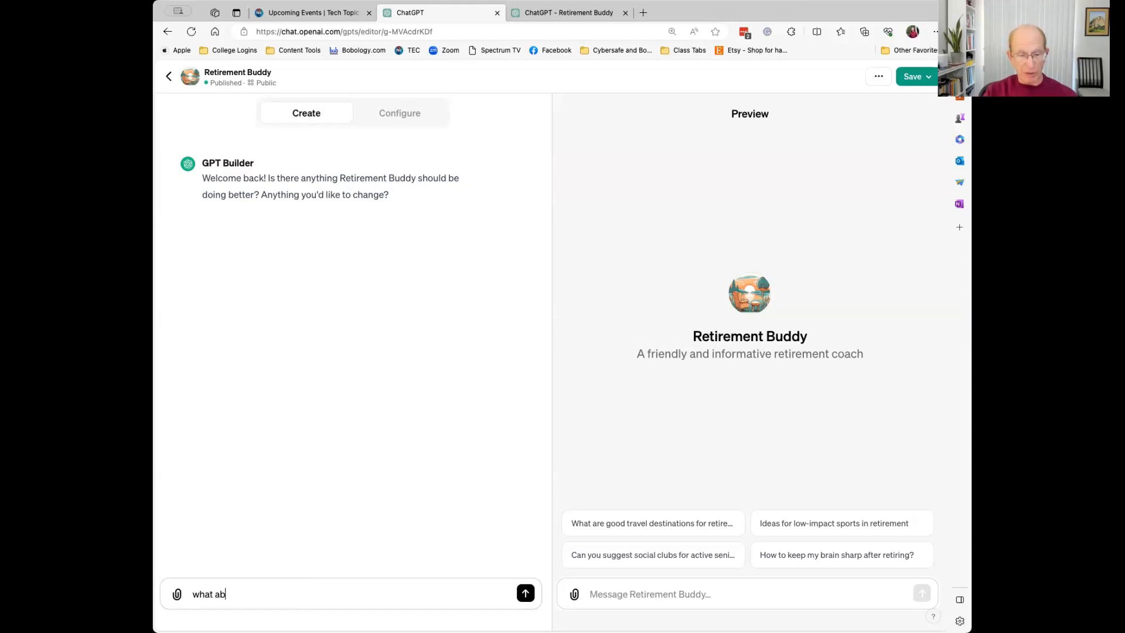
pyautogui.write('out living abroad can you')
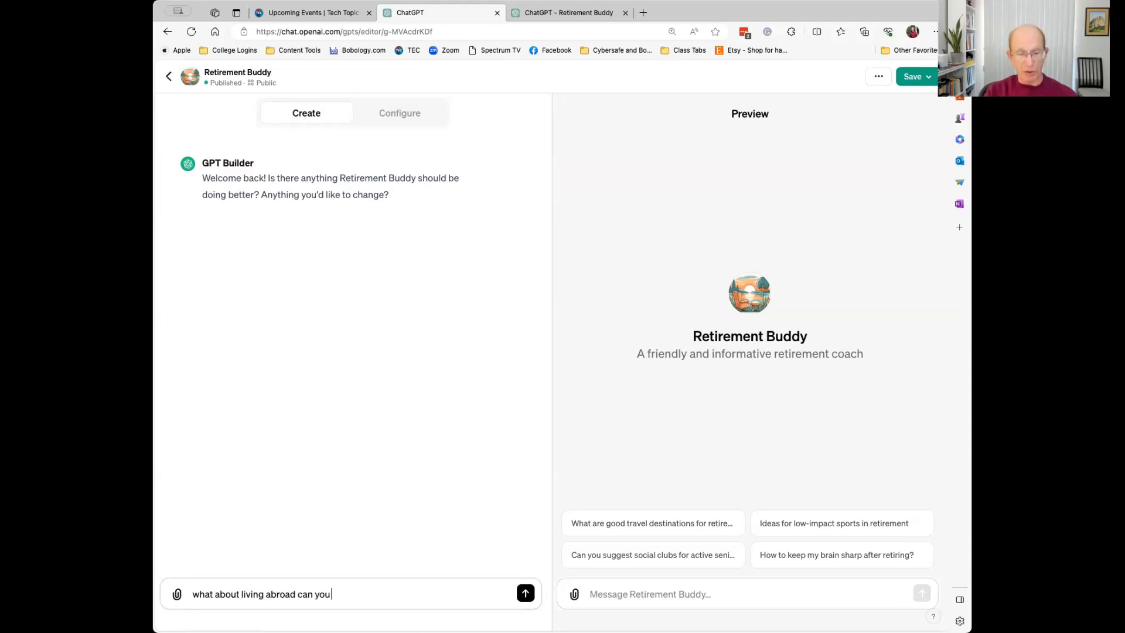
pyautogui.write(' add that as a question')
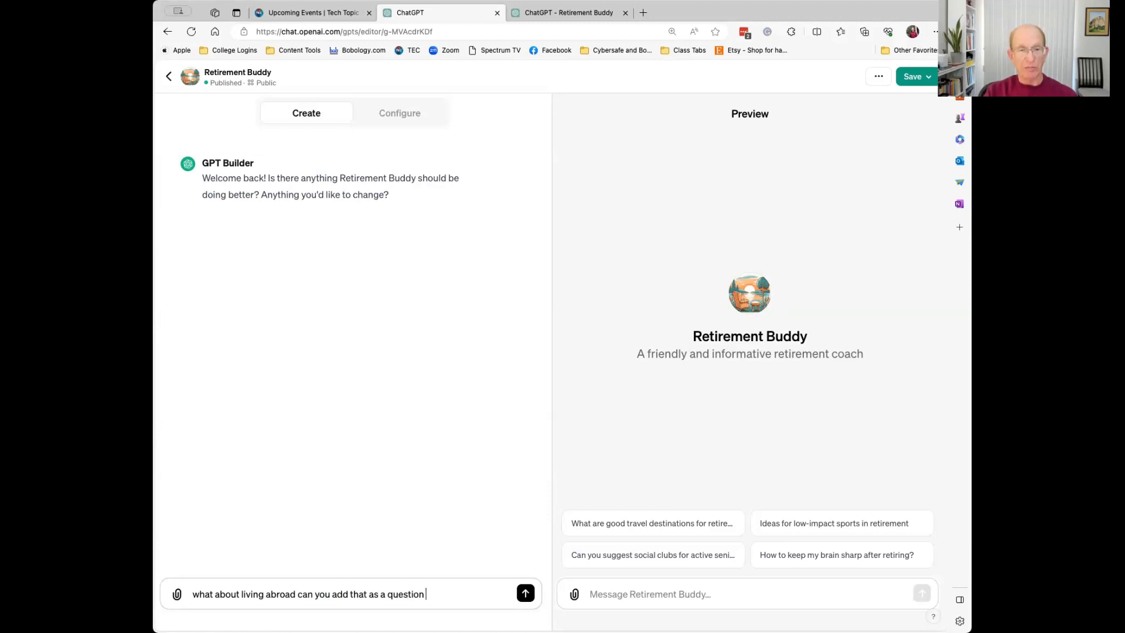
pyautogui.press('Return')
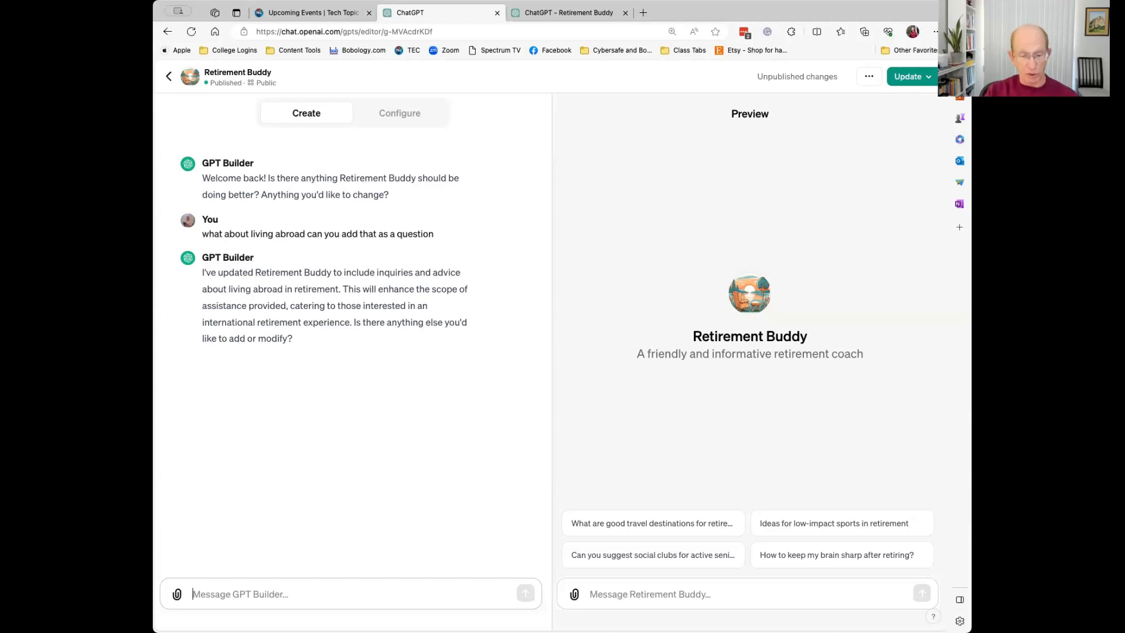
# Send GPT Builder the refinement "can you ask people what country they live in to give them country specific information"
pyautogui.write('can you ask p')
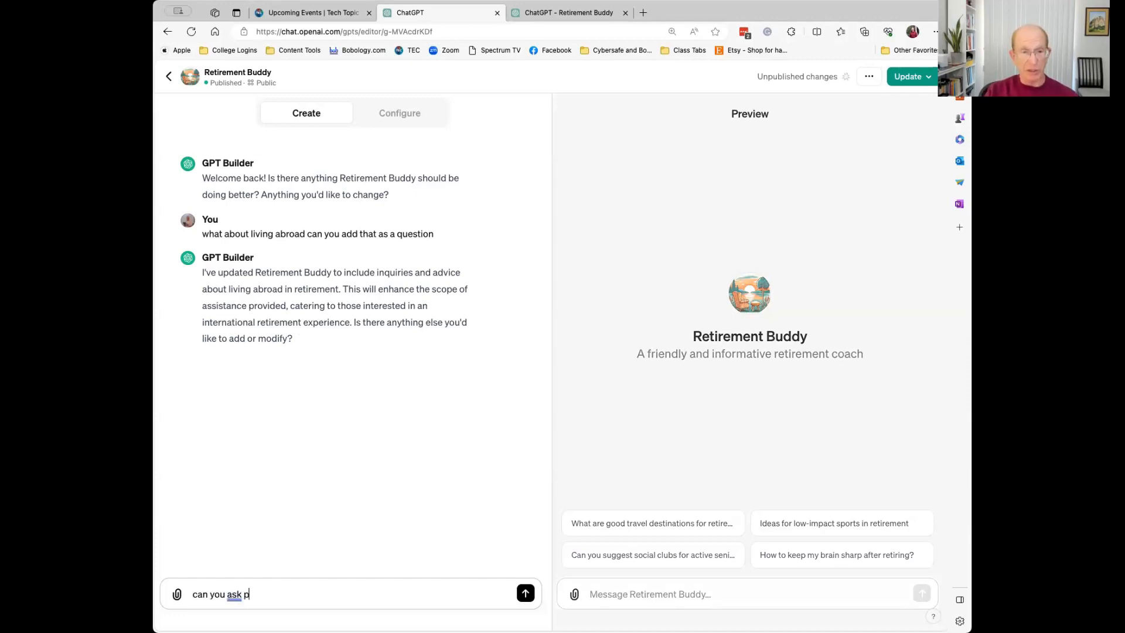
pyautogui.write('eople what coun')
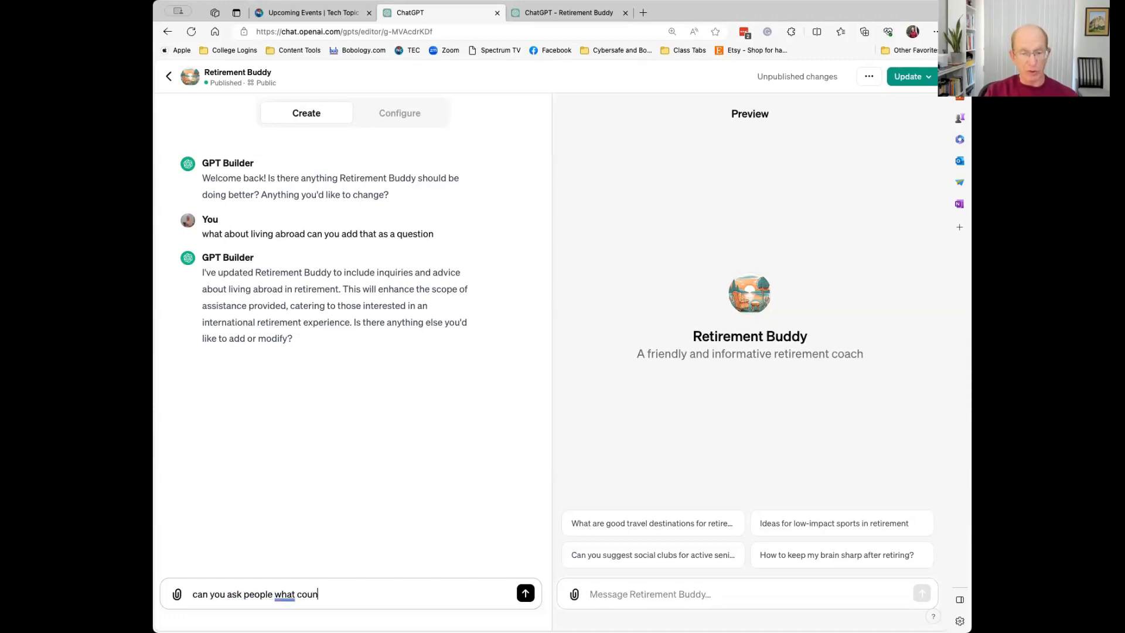
pyautogui.write('try they ive int')
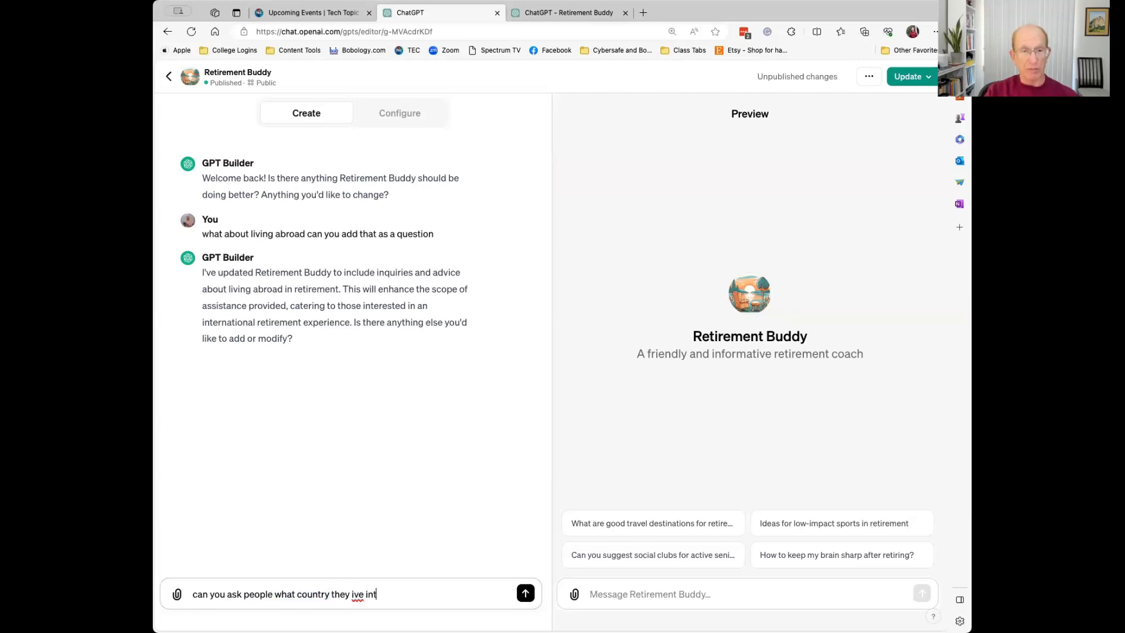
pyautogui.press('BackSpace')
pyautogui.press('BackSpace')
pyautogui.press('BackSpace')
pyautogui.press('BackSpace')
pyautogui.press('BackSpace')
pyautogui.press('BackSpace')
pyautogui.press('BackSpace')
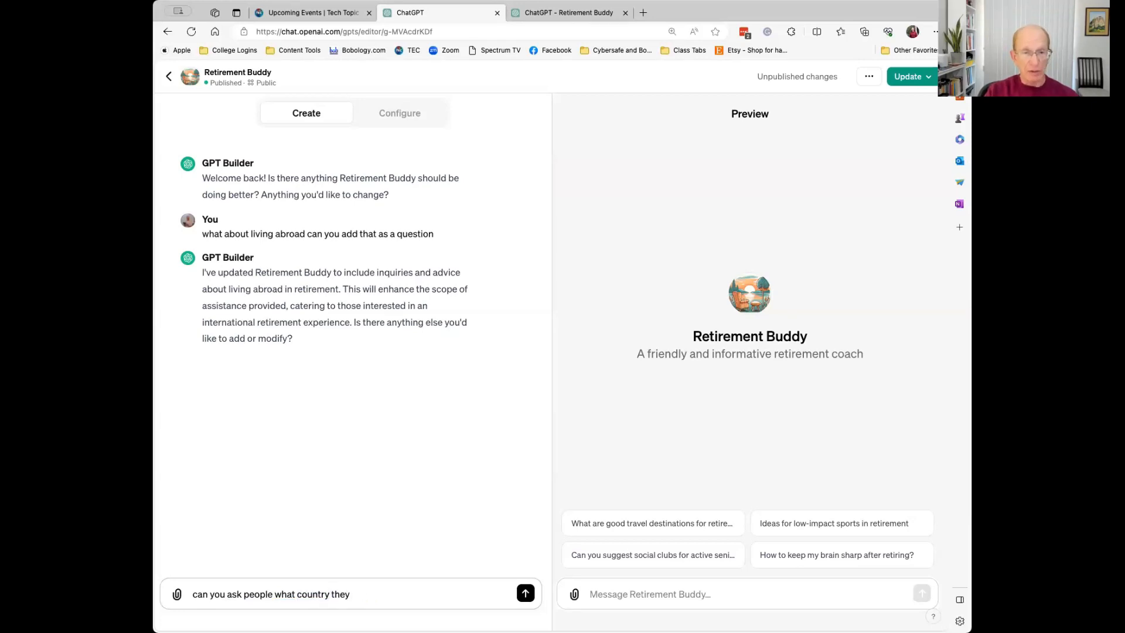
pyautogui.write('live in to give')
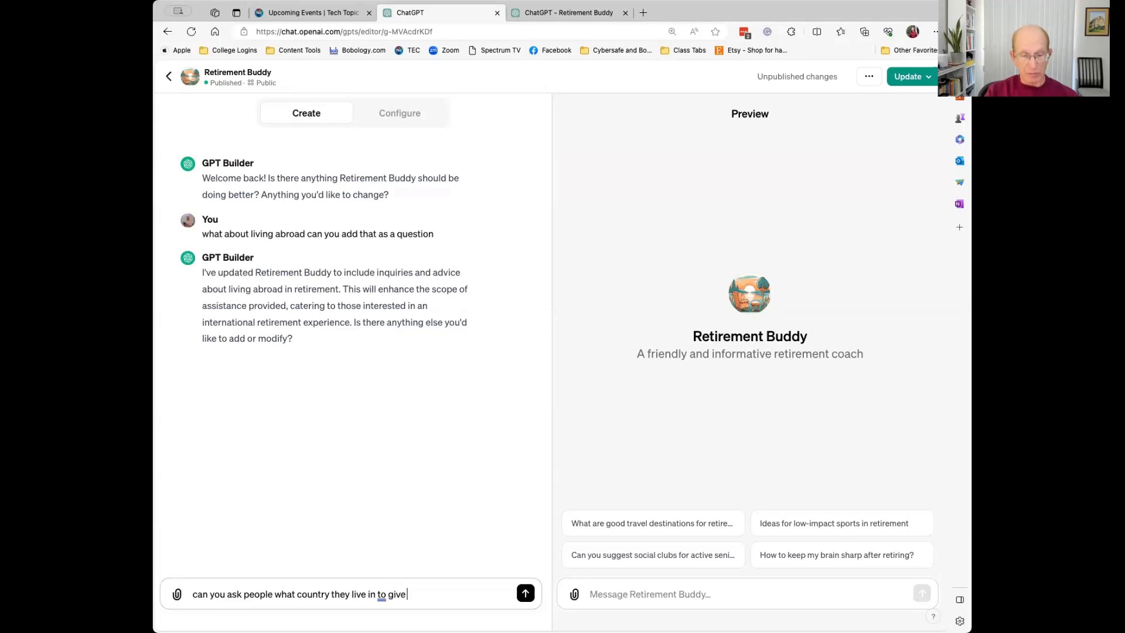
pyautogui.write(' them country specific information')
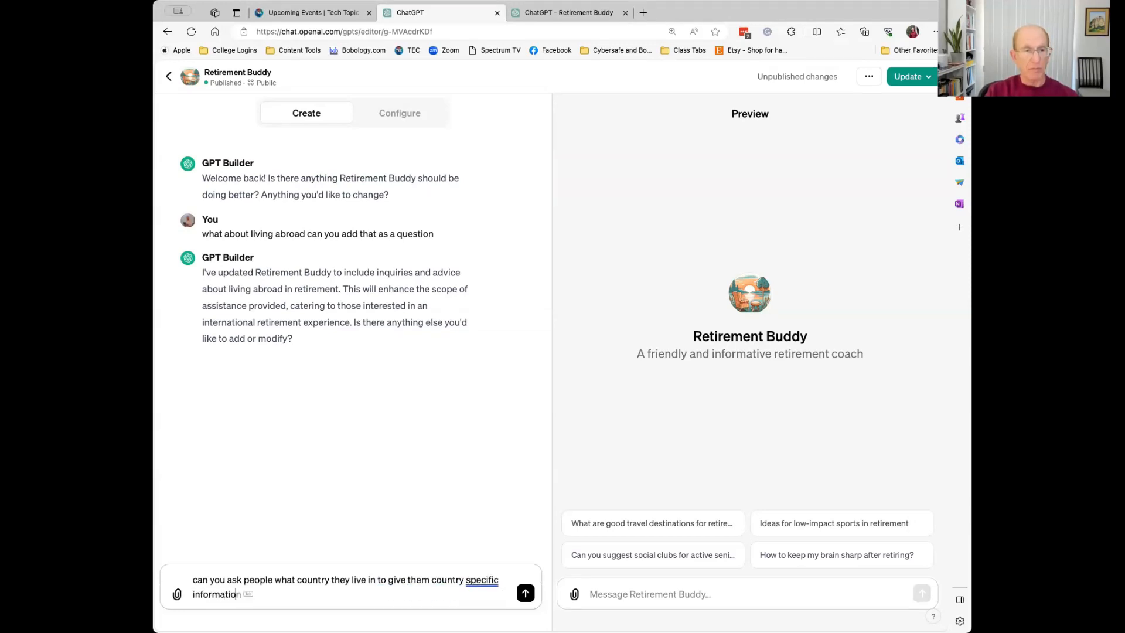
pyautogui.press('Return')
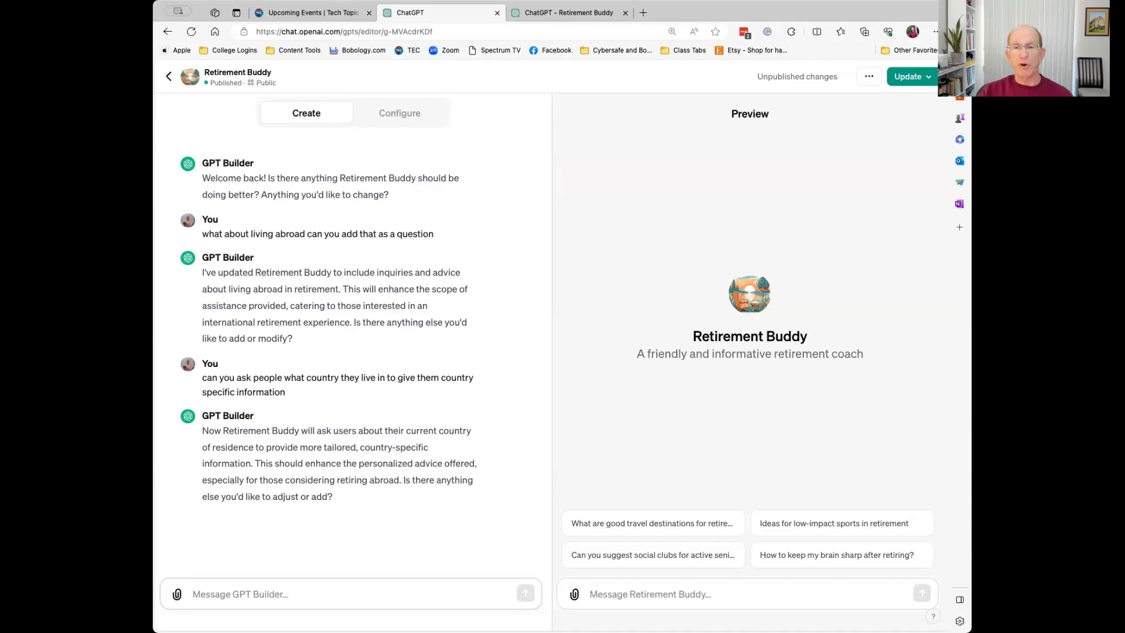
# Test Retirement Buddy in the preview by sending "i like music" and answering its country question with "living in spain"
pyautogui.click(606, 594)
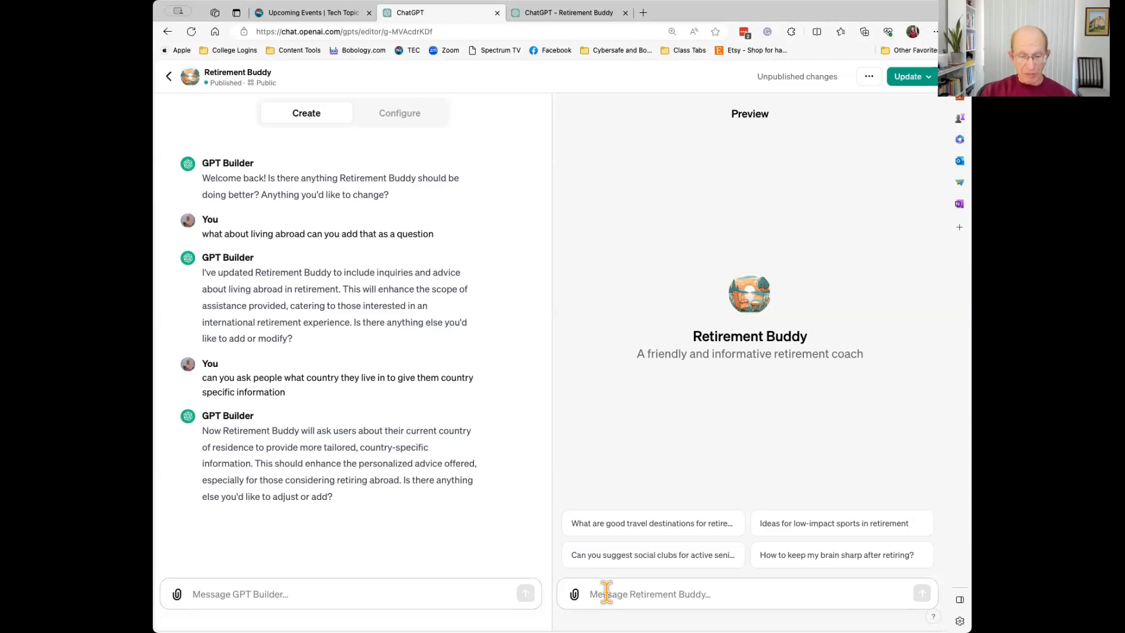
pyautogui.write('i liek')
pyautogui.press('BackSpace')
pyautogui.press('BackSpace')
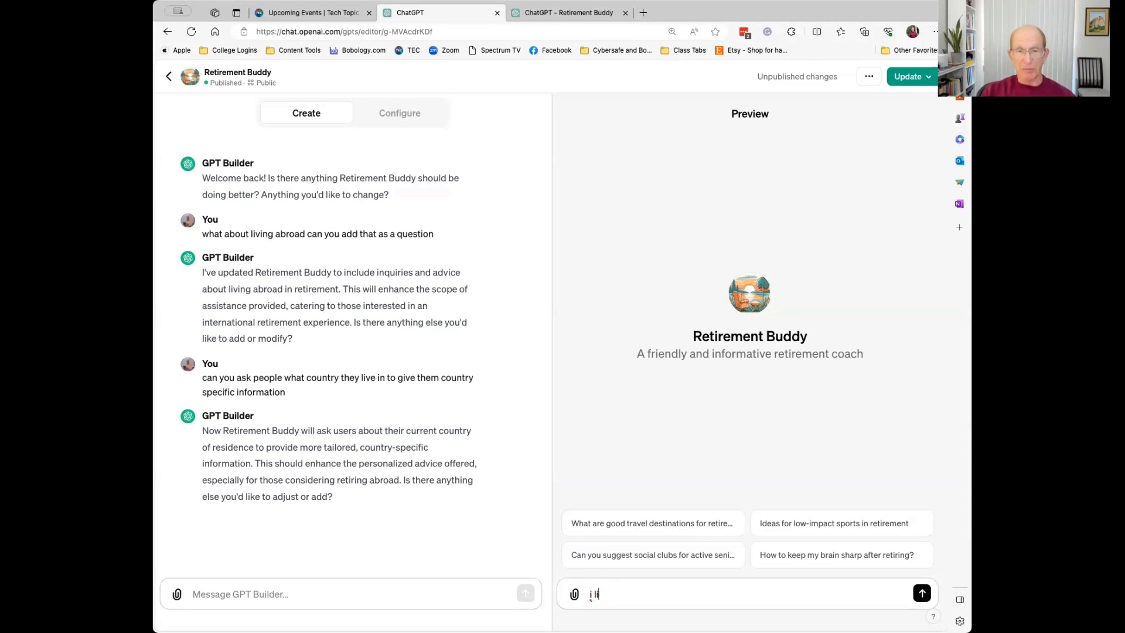
pyautogui.write('ke music')
pyautogui.press('Return')
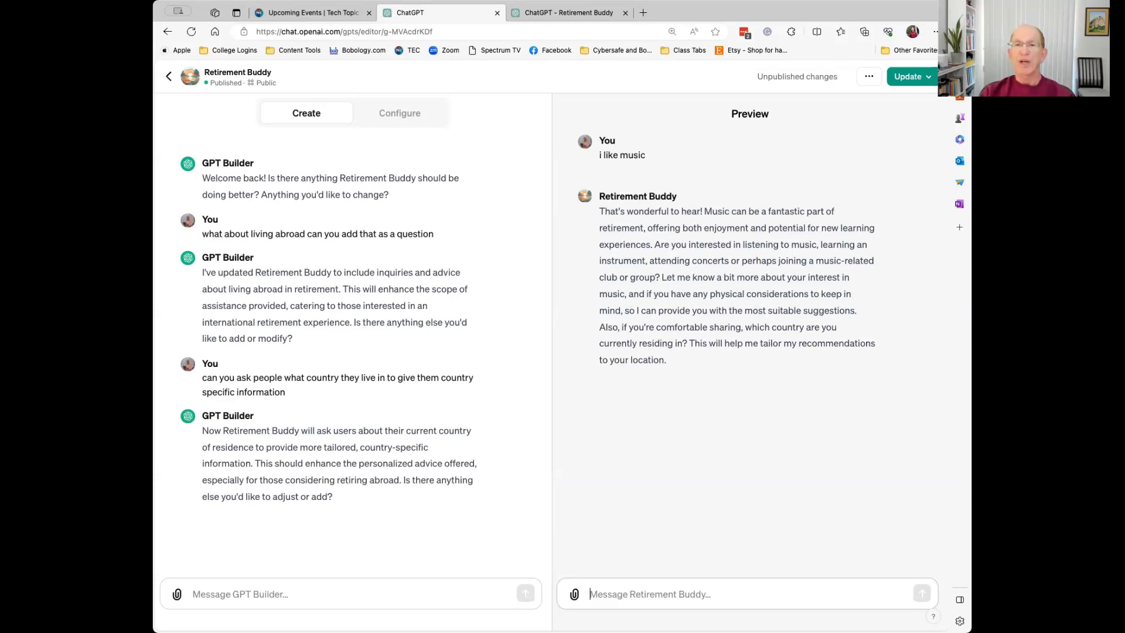
pyautogui.write('living in spain')
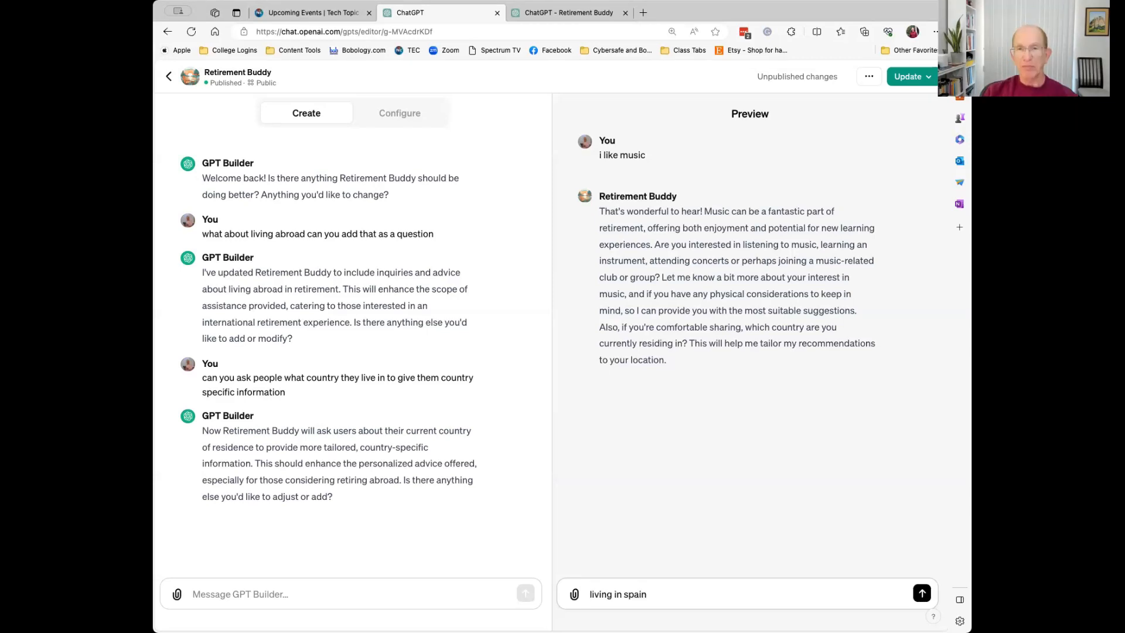
pyautogui.press('Return')
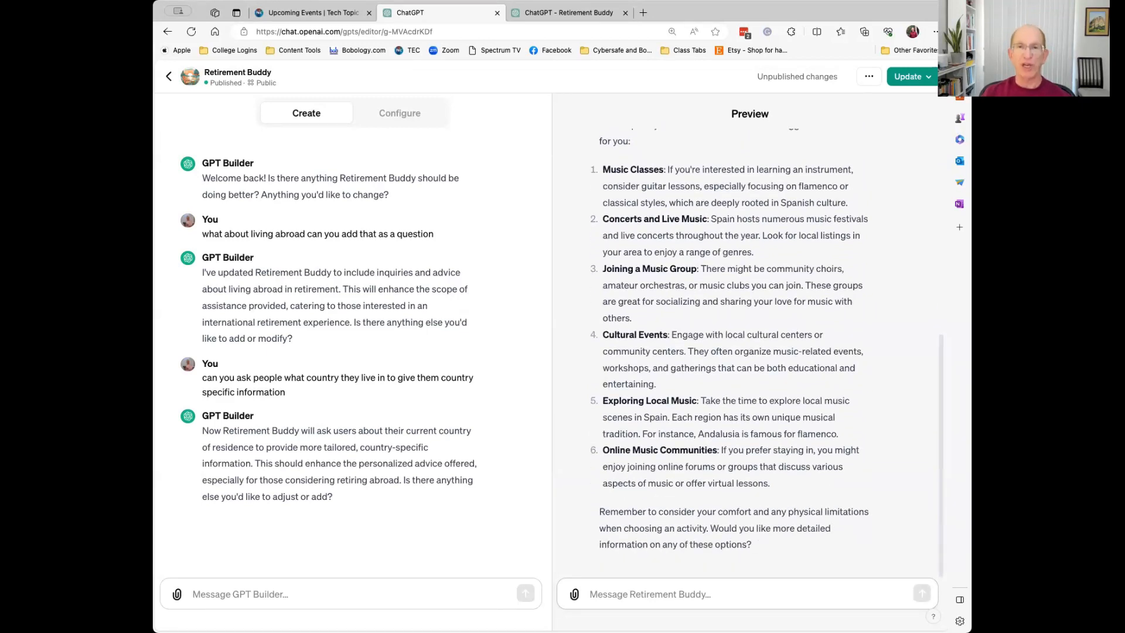
# Publish Retirement Buddy's pending changes and dismiss the confirmation
pyautogui.click(915, 83)
pyautogui.click(876, 251)
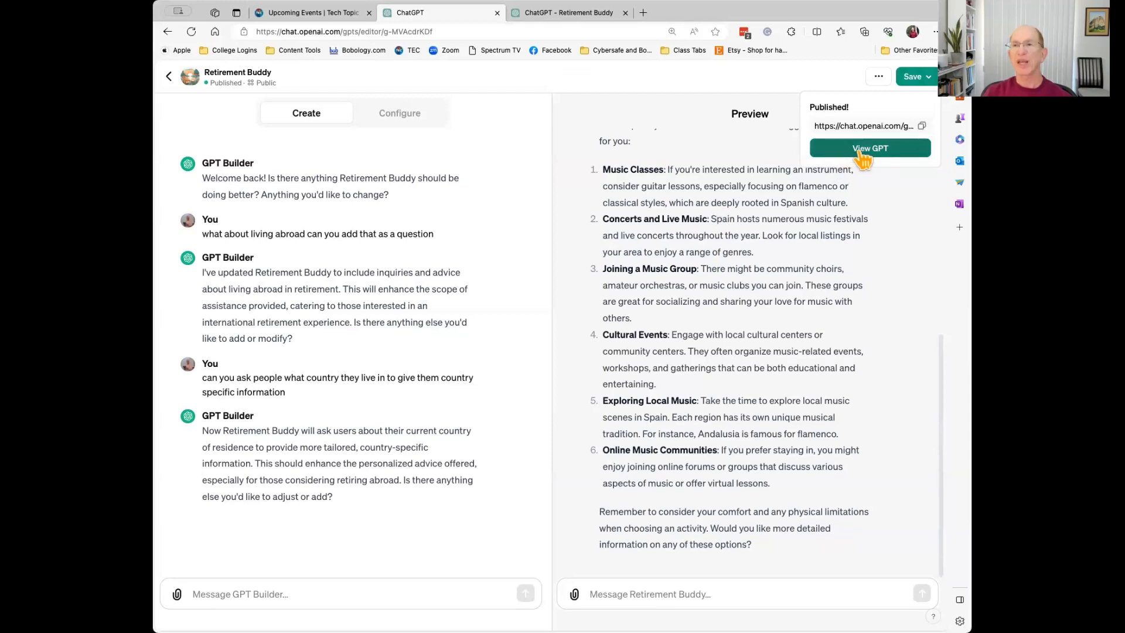
pyautogui.click(730, 130)
# Look at the edit option on the preview message "i like music" without changing it, and review the conversation
pyautogui.scroll(7, 703, 263)
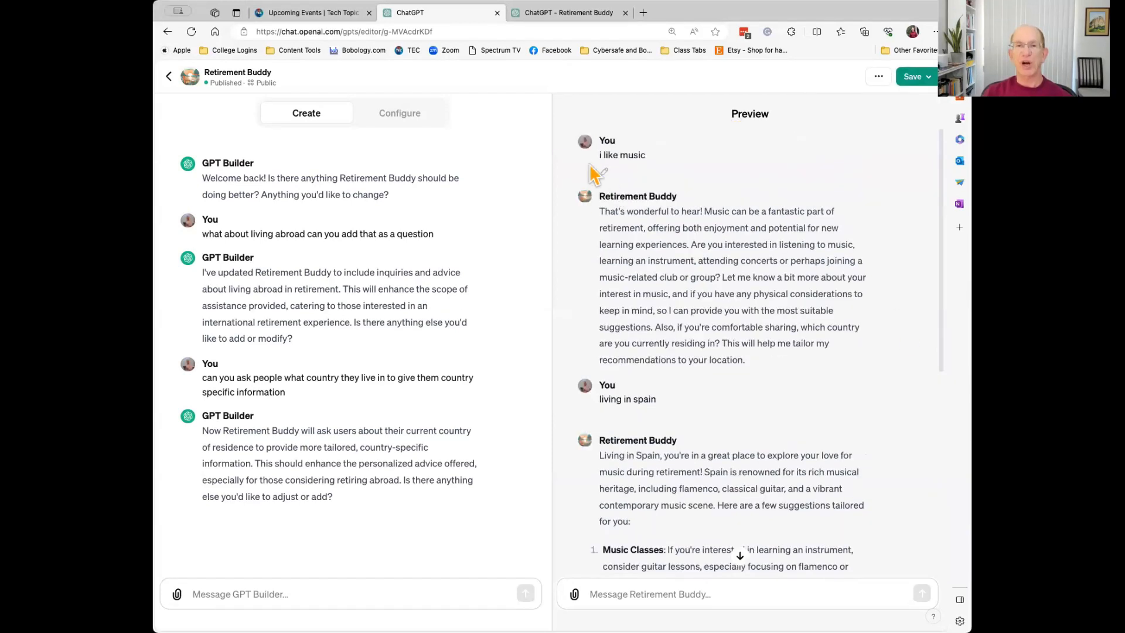
pyautogui.moveTo(608, 179)
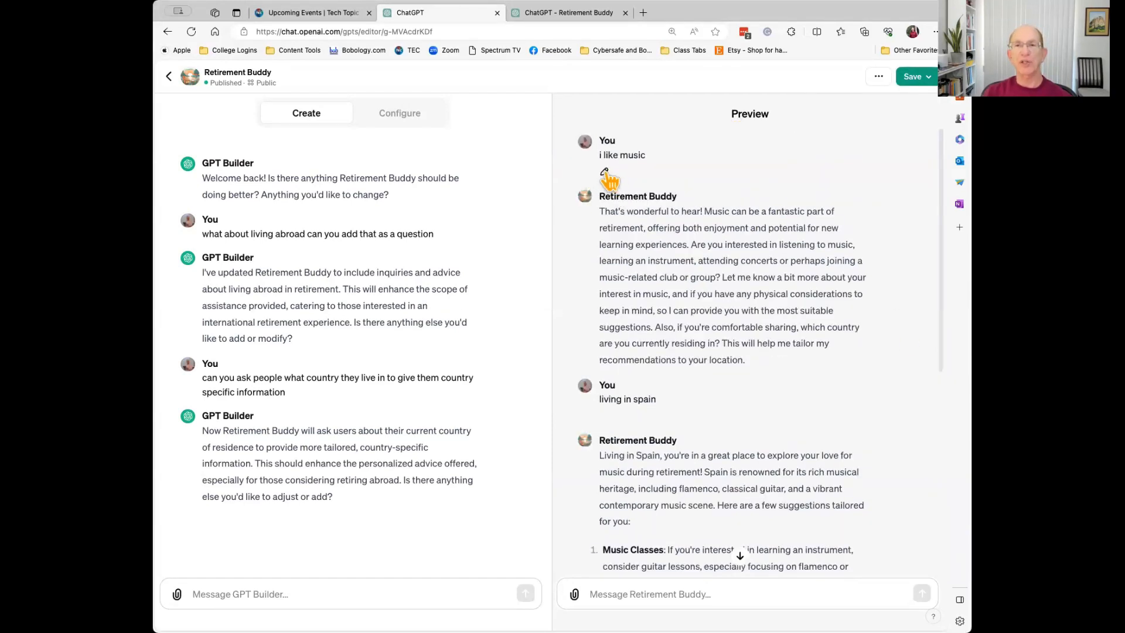
pyautogui.click(606, 175)
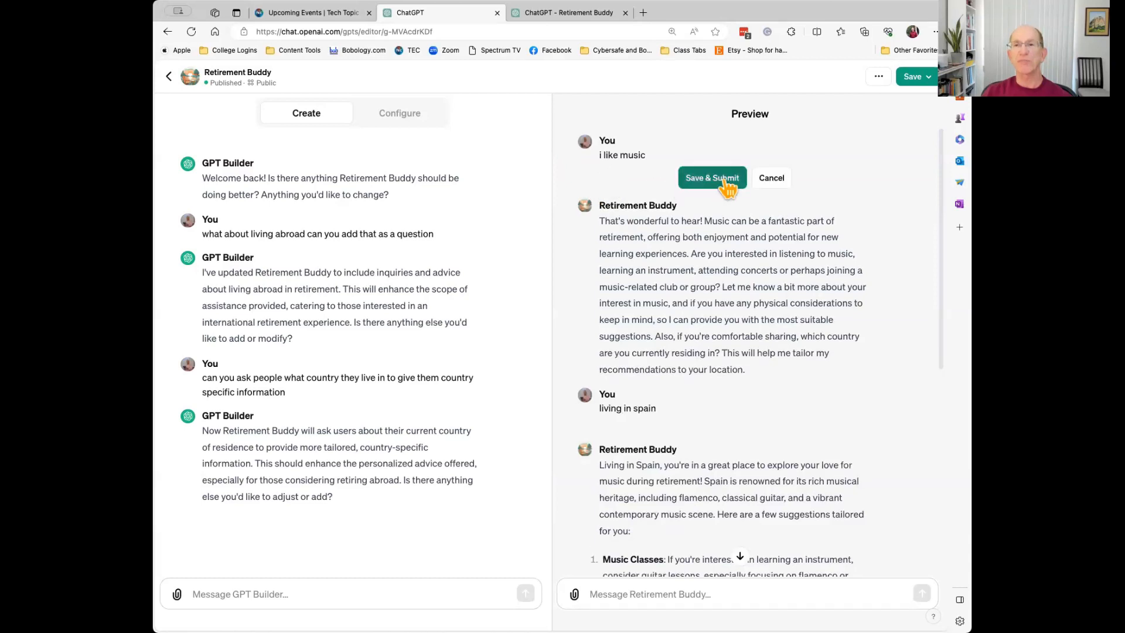
pyautogui.click(771, 178)
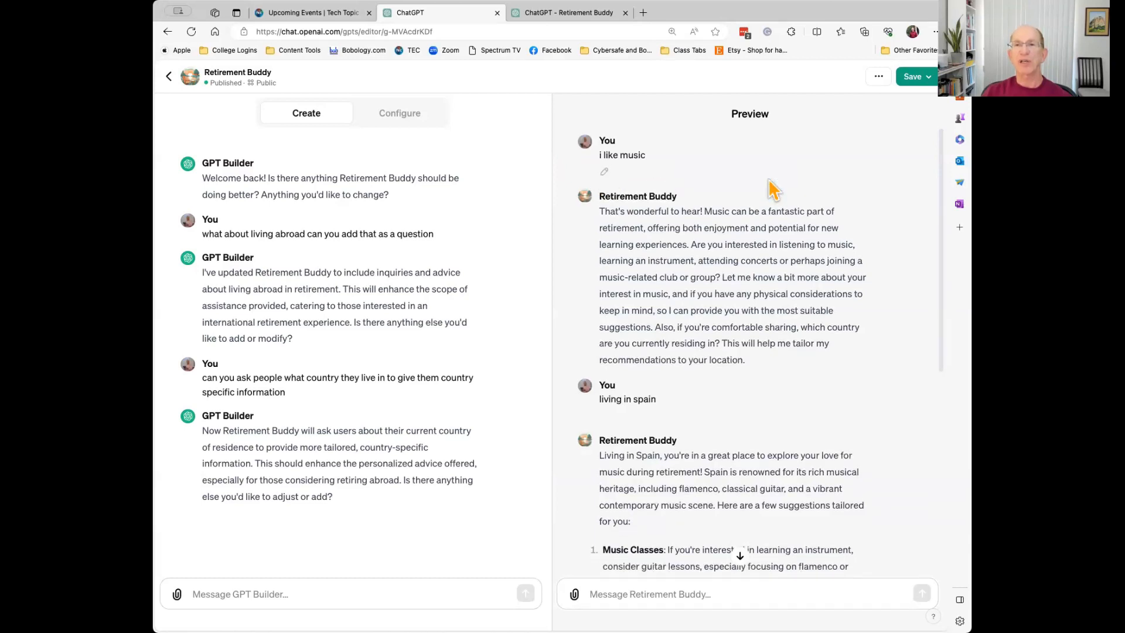
pyautogui.click(608, 177)
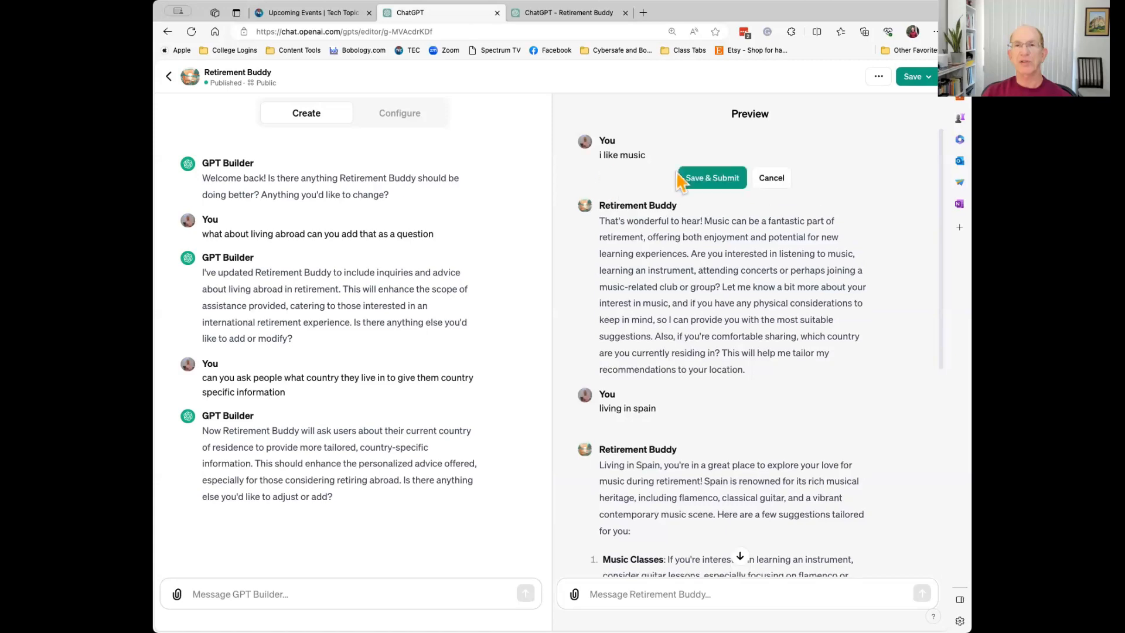
pyautogui.click(771, 178)
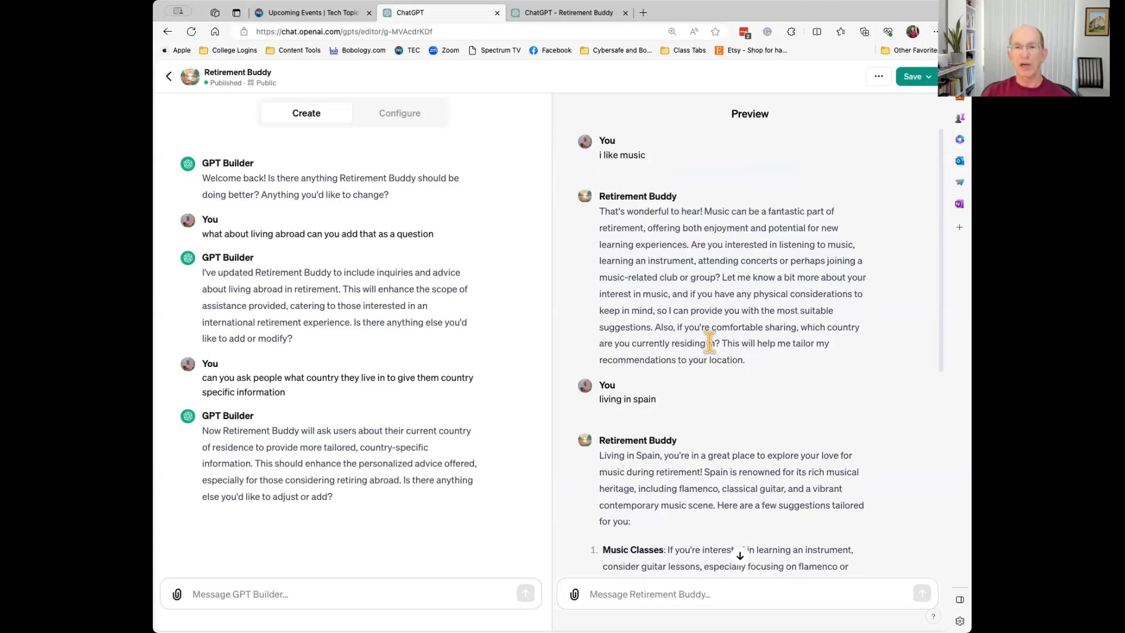
pyautogui.scroll(-2, 709, 340)
pyautogui.scroll(-5, 709, 340)
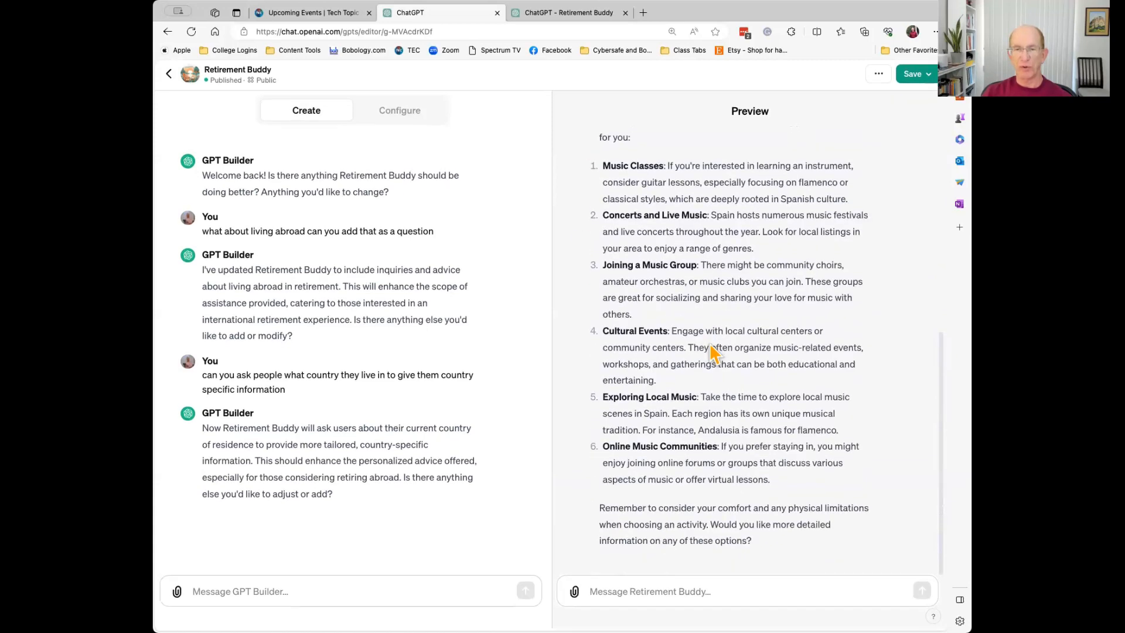
# Reload the editor to clear the preview and send Retirement Buddy the message "living in spain"
pyautogui.click(191, 31)
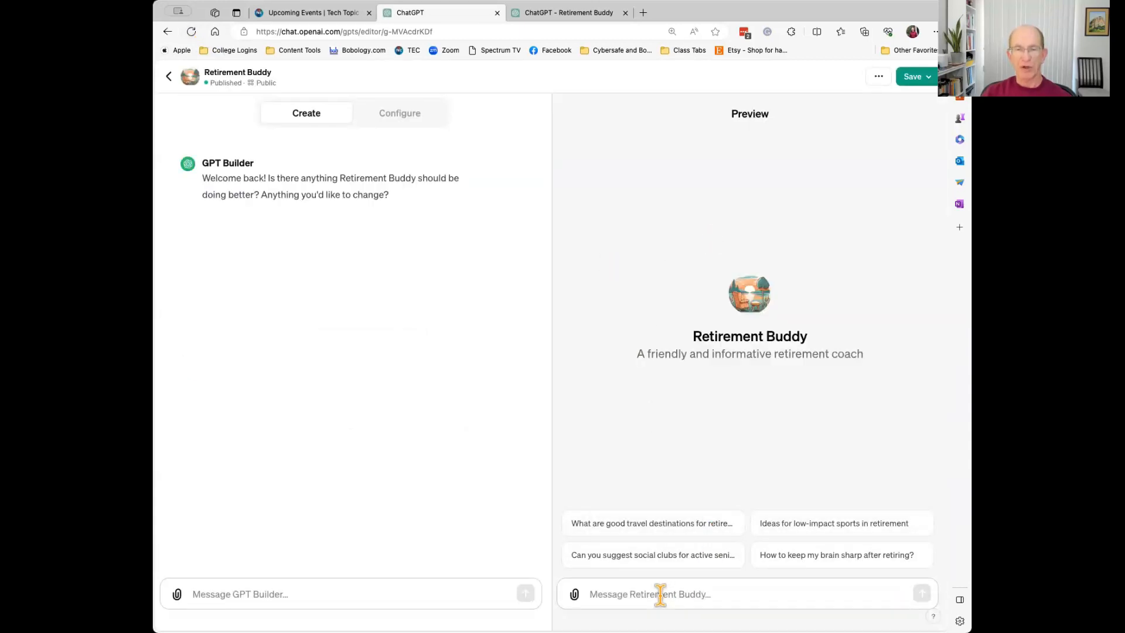
pyautogui.click(660, 594)
pyautogui.write('I')
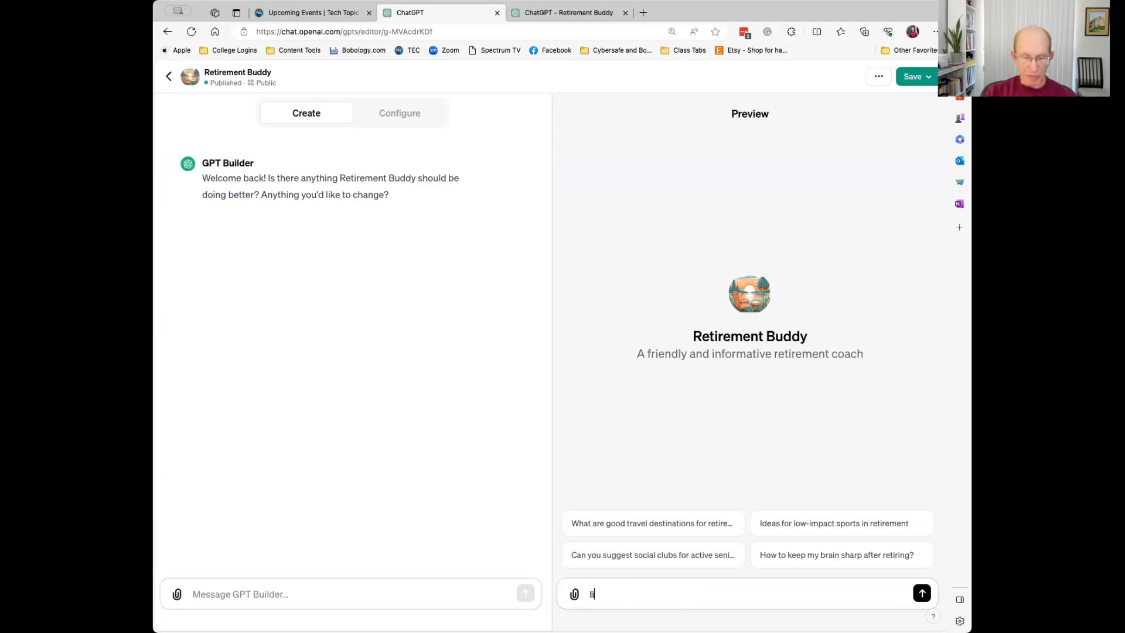
pyautogui.write('iveing')
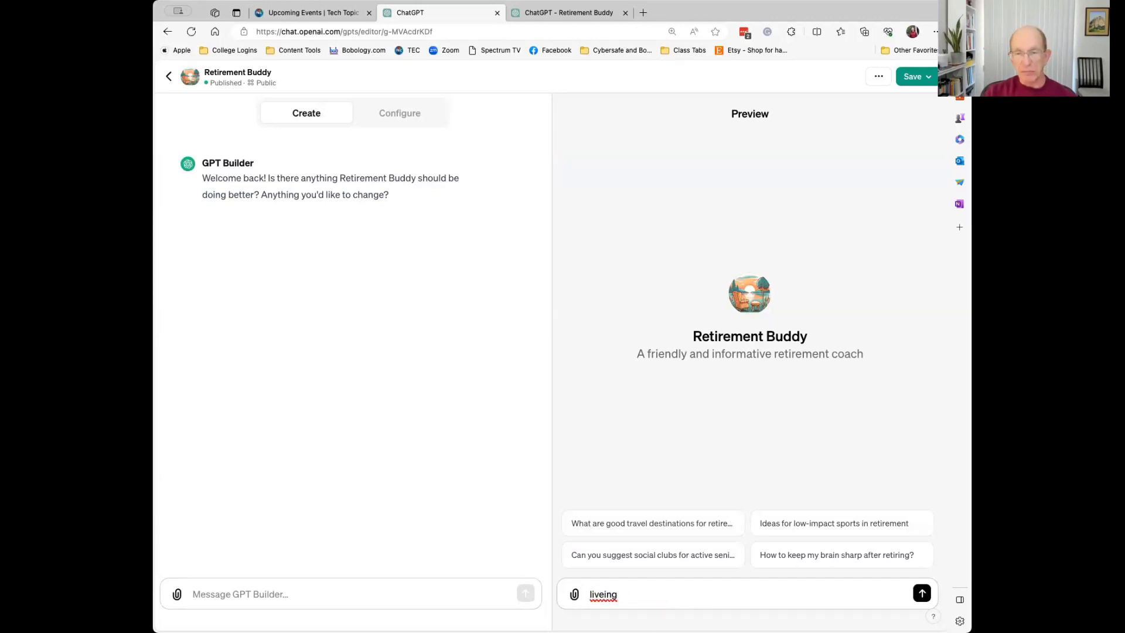
pyautogui.press('BackSpace')
pyautogui.press('BackSpace')
pyautogui.press('BackSpace')
pyautogui.press('BackSpace')
pyautogui.write('ing in spain')
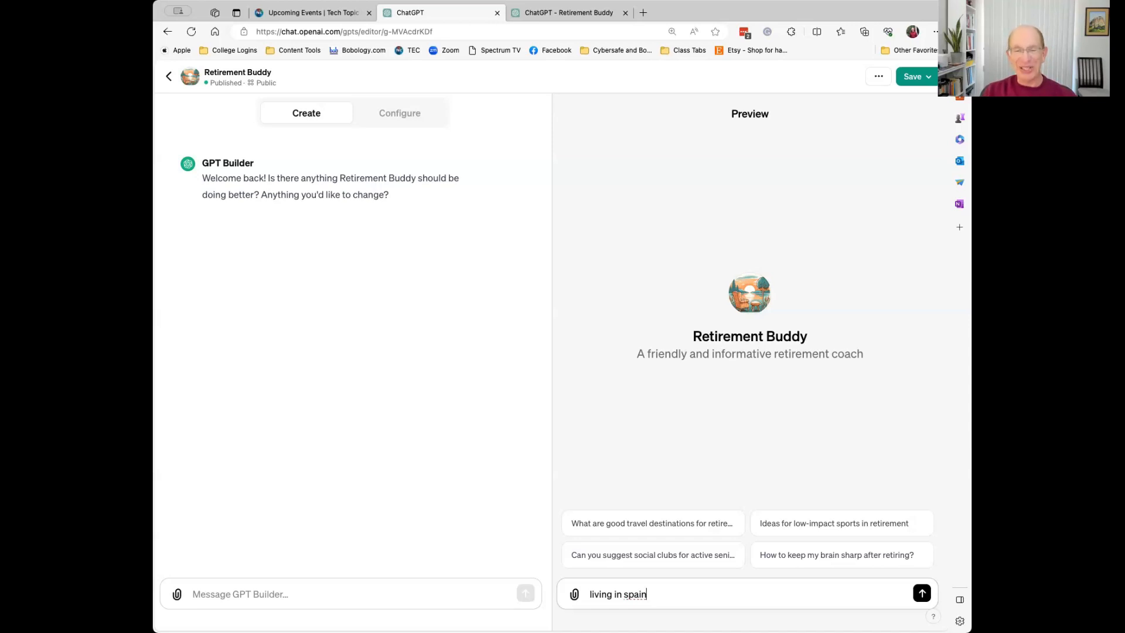
pyautogui.press('Return')
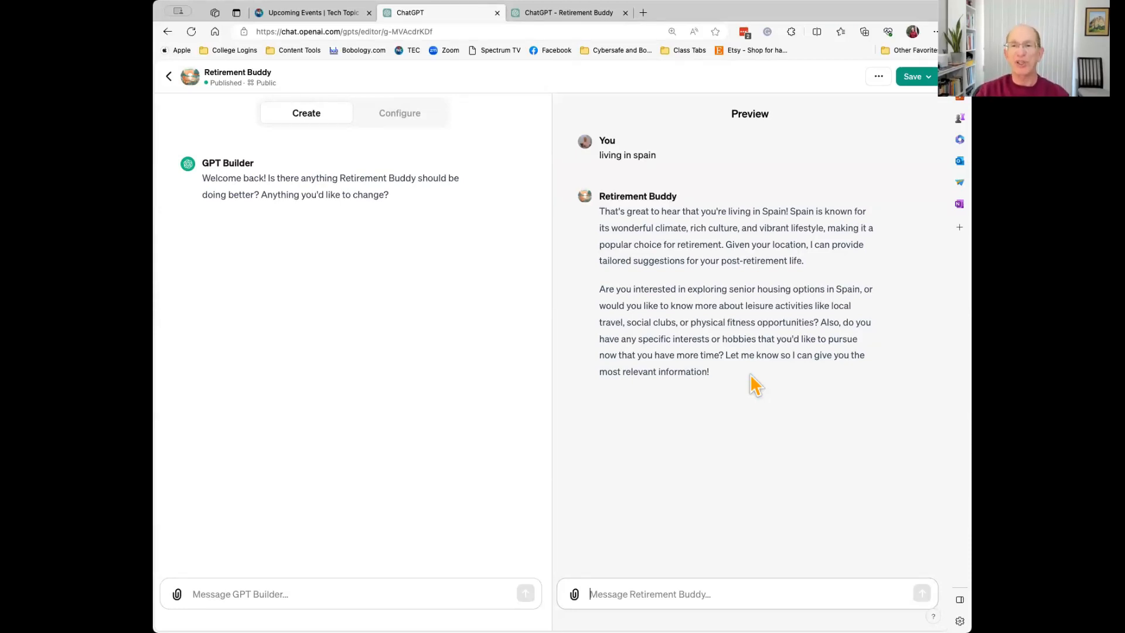
# Continue the preview conversation by telling Retirement Buddy "i like hiking in asturias"
pyautogui.click(616, 582)
pyautogui.write('i lik')
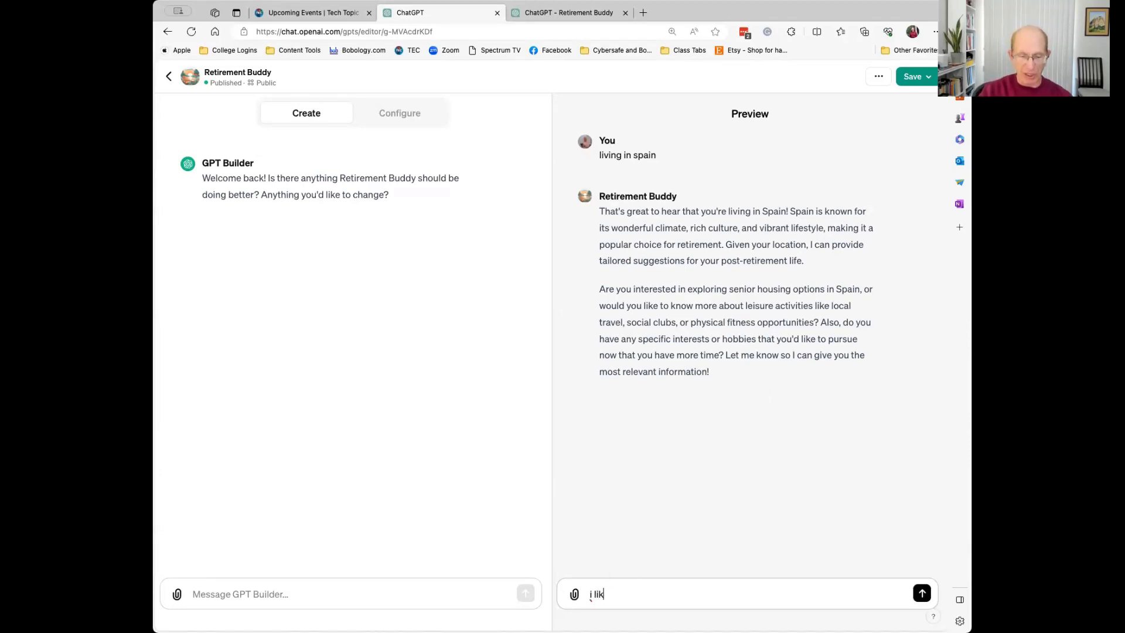
pyautogui.write('e hiking in astu')
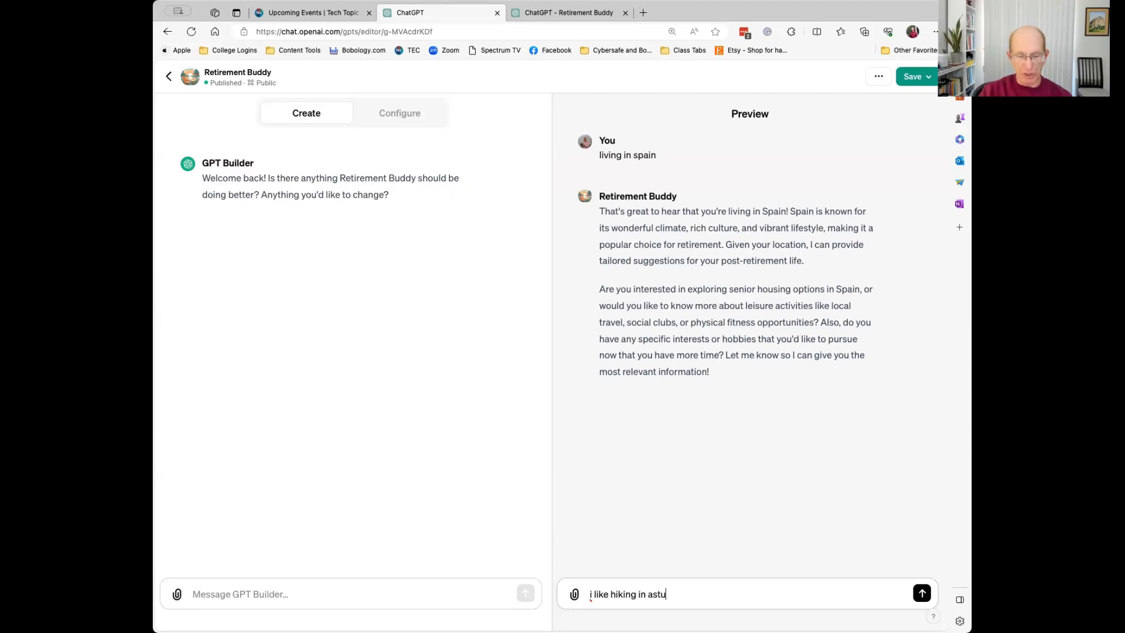
pyautogui.write('rias')
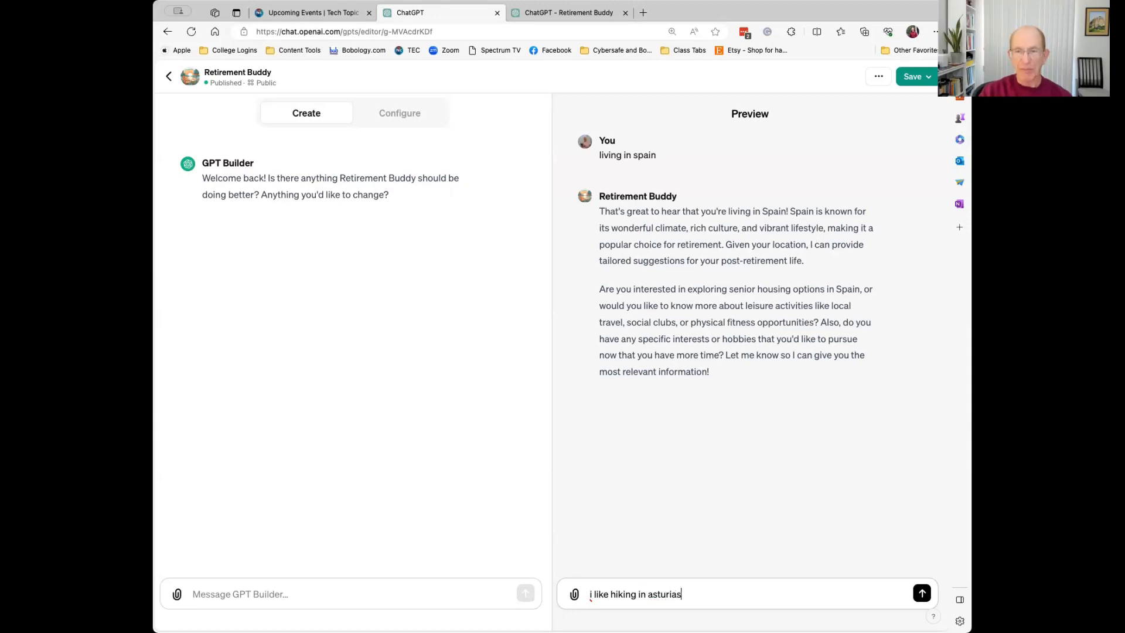
pyautogui.press('Return')
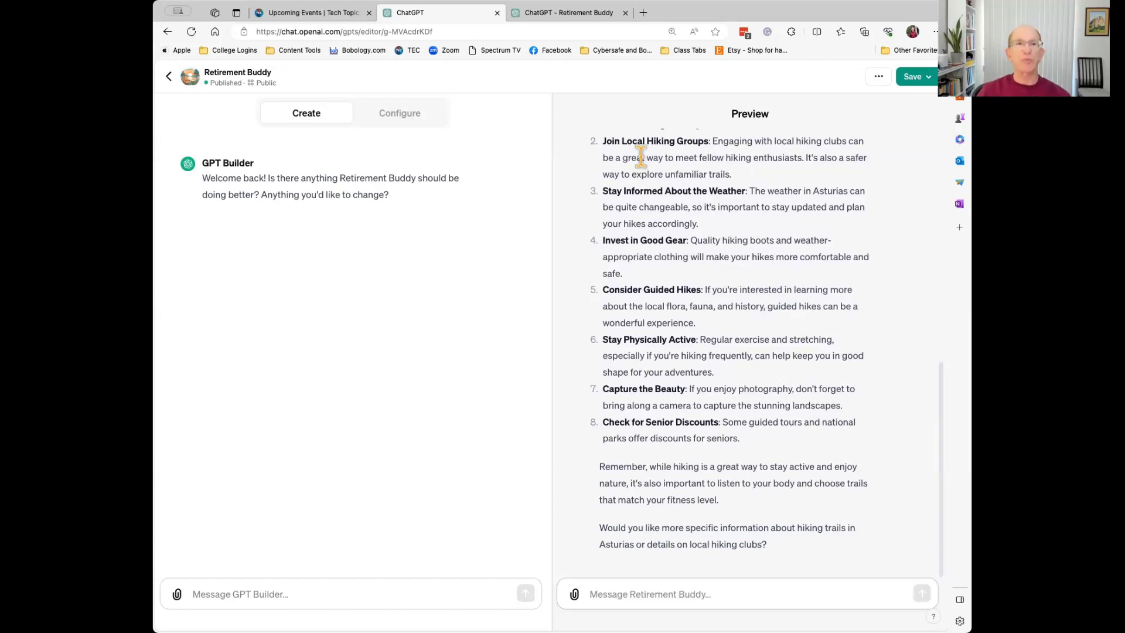
# Reload the editor for a fresh preview and send Retirement Buddy "sailing", followed by "sailing in long beach clubs"
pyautogui.click(193, 35)
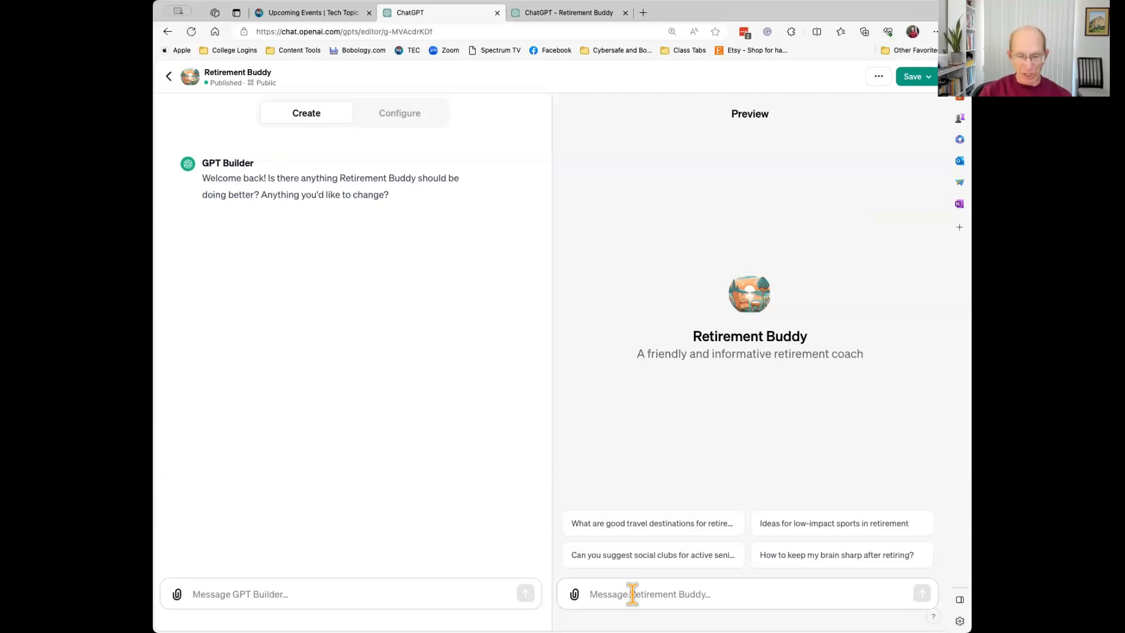
pyautogui.write('sailing')
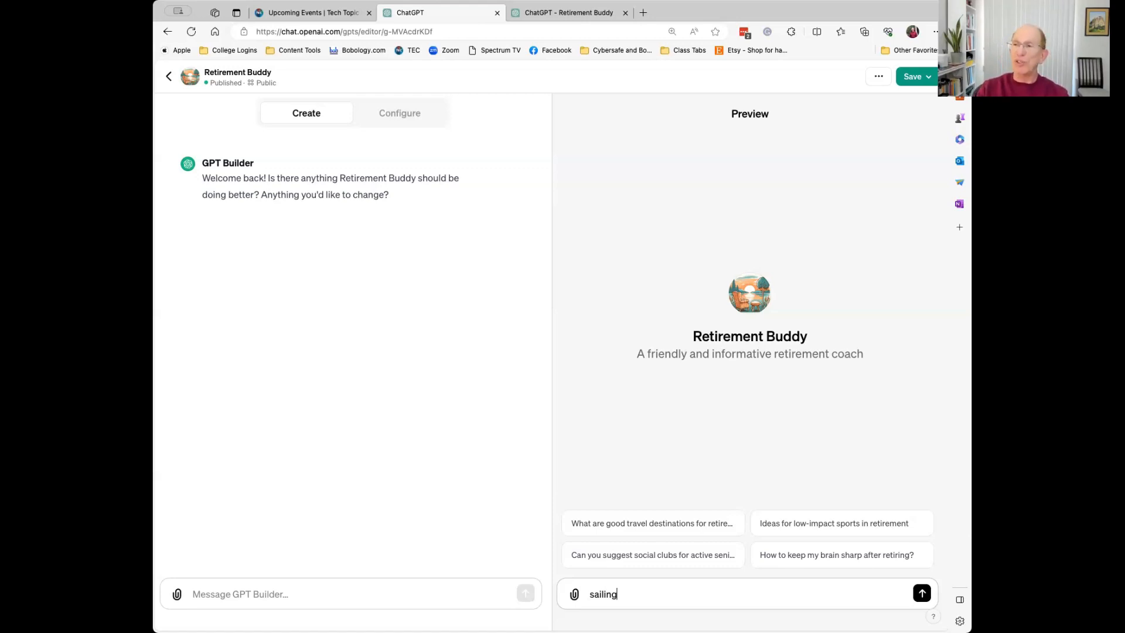
pyautogui.press('Return')
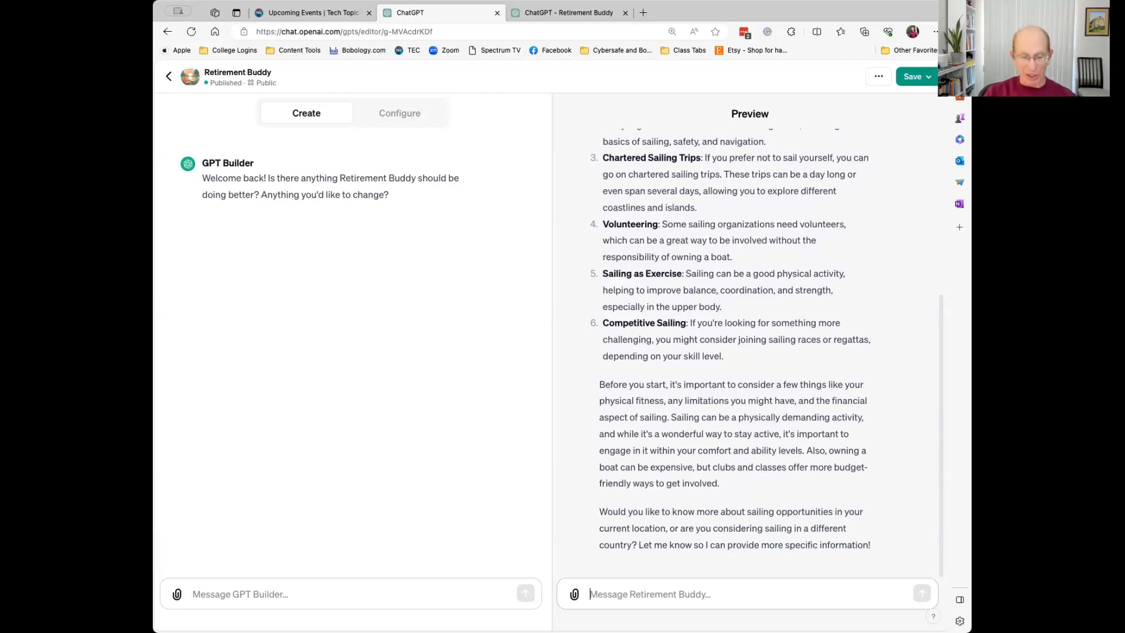
pyautogui.write('sailing in long beach clubs')
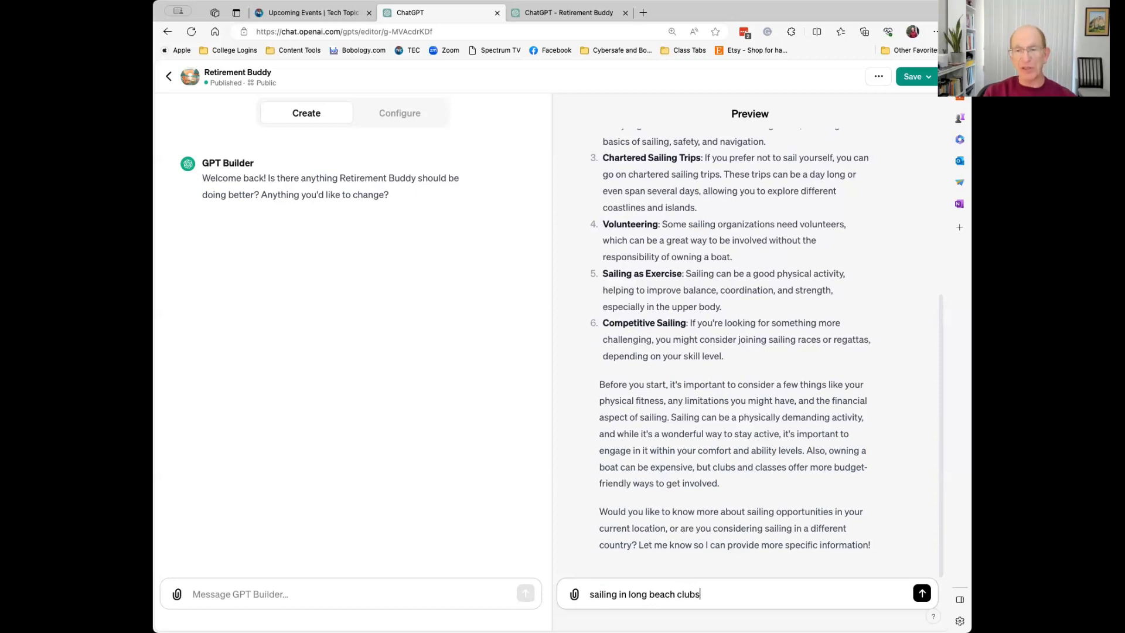
pyautogui.press('Return')
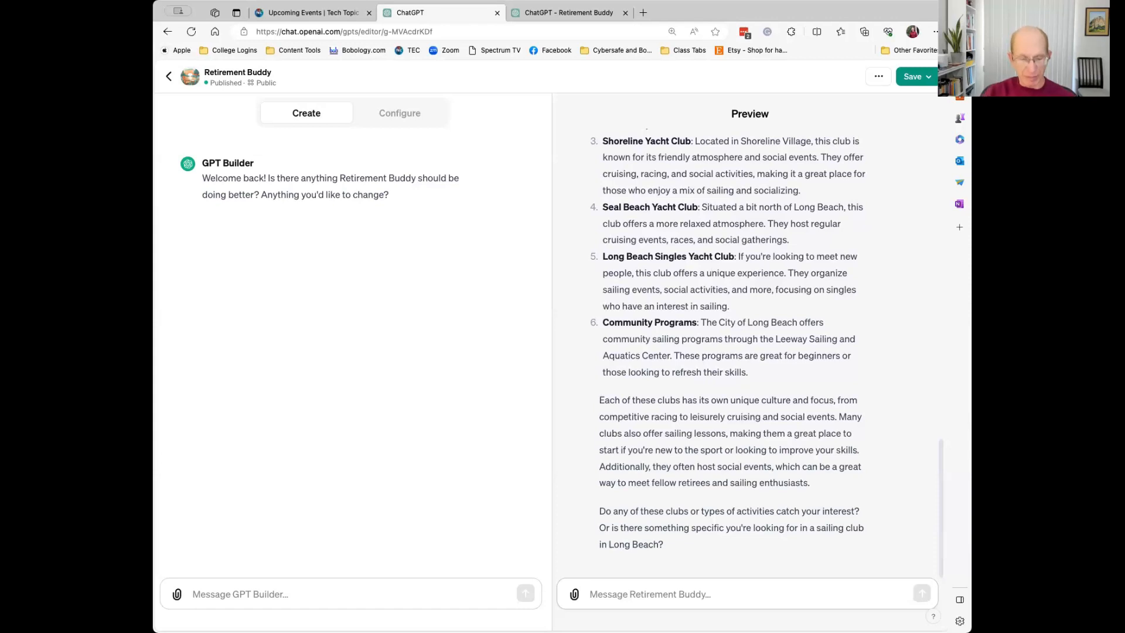
# Ask Retirement Buddy about the Shoreline Yacht Club in the preview conversation
pyautogui.write('s')
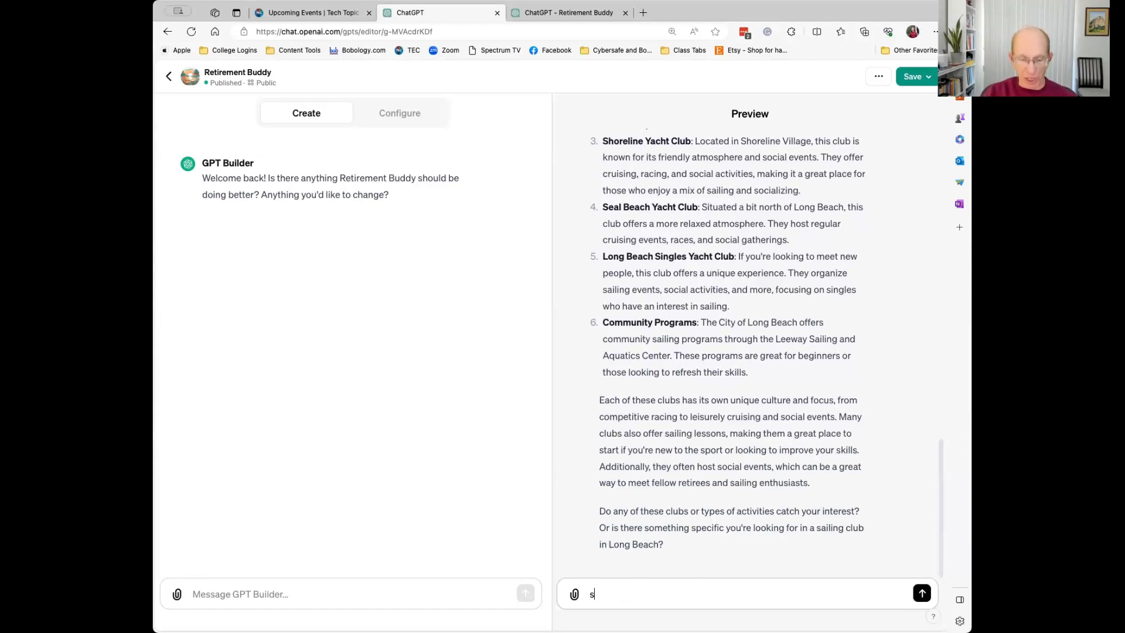
pyautogui.write('horeline ya')
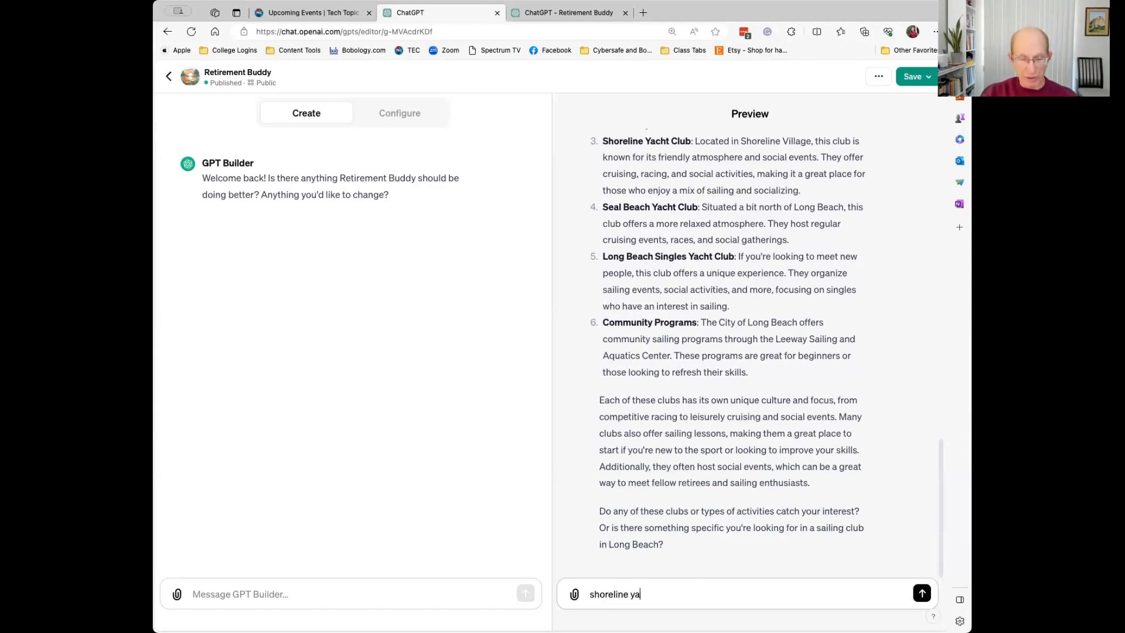
pyautogui.write('ght club')
pyautogui.press('Return')
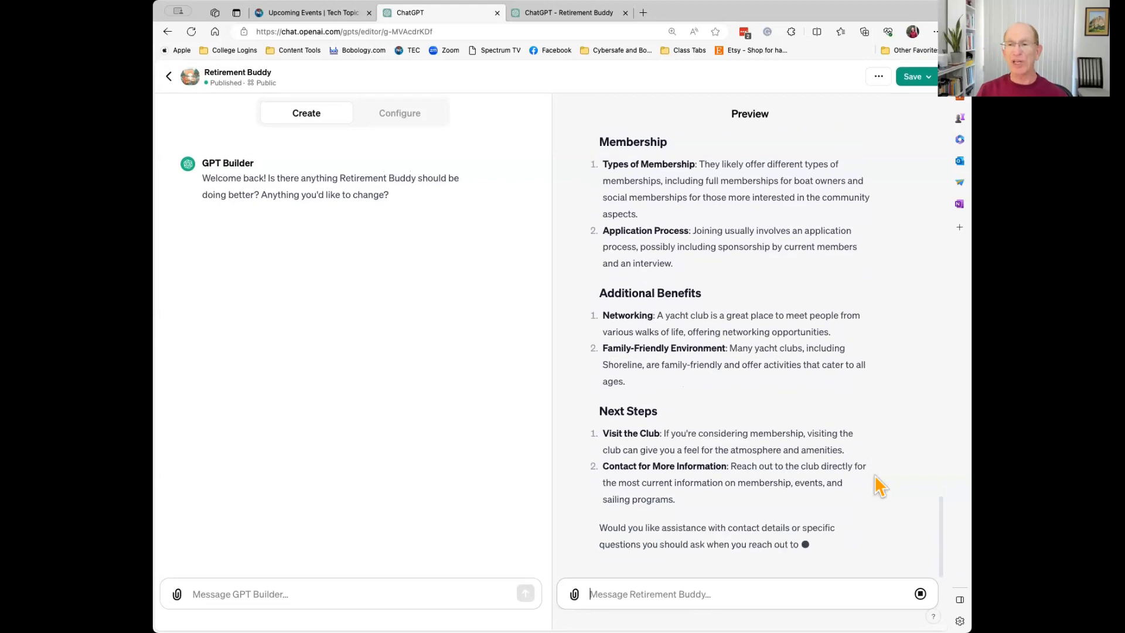
# Review the preview's yacht club reply, then look over Retirement Buddy's configuration, including its instructions and conversation starters
pyautogui.scroll(10, 879, 485)
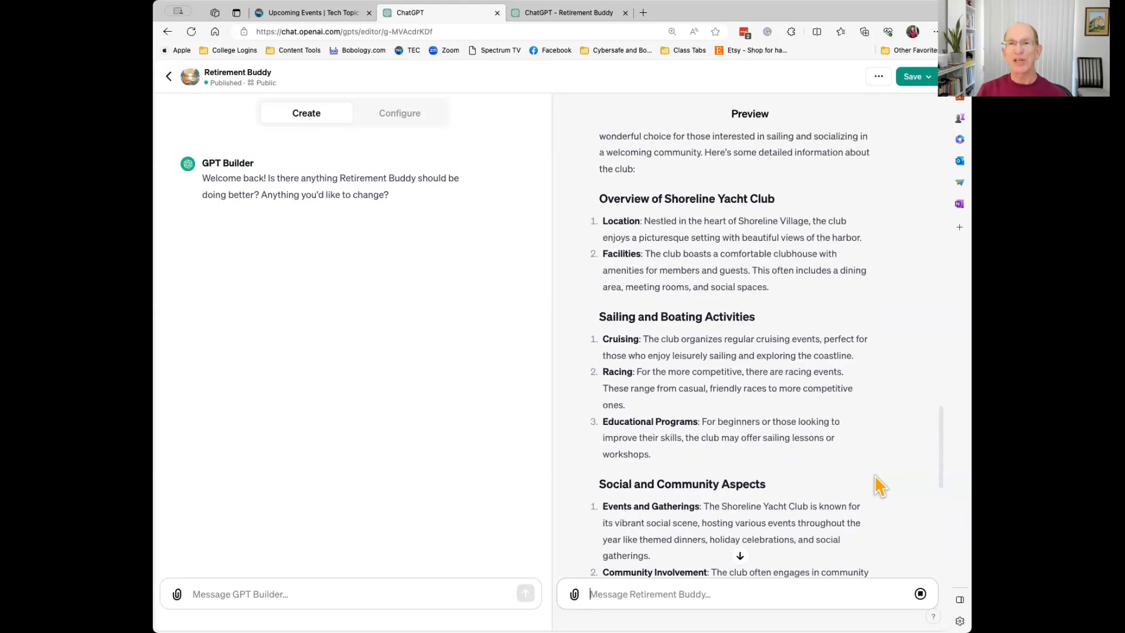
pyautogui.scroll(1, 879, 485)
pyautogui.scroll(-7, 878, 485)
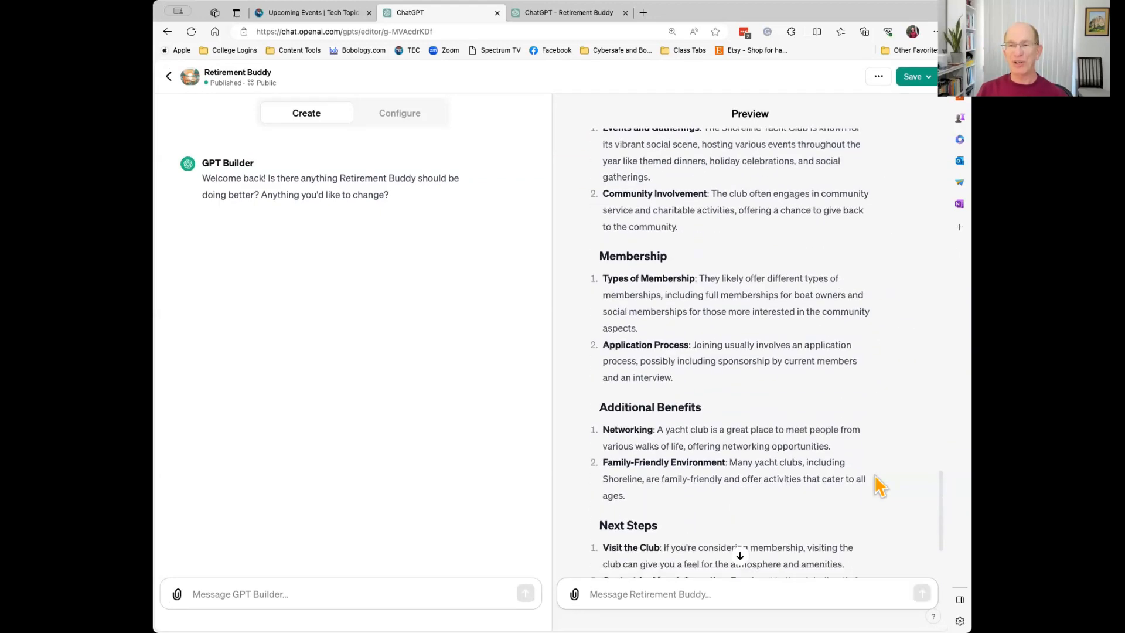
pyautogui.scroll(-3, 878, 485)
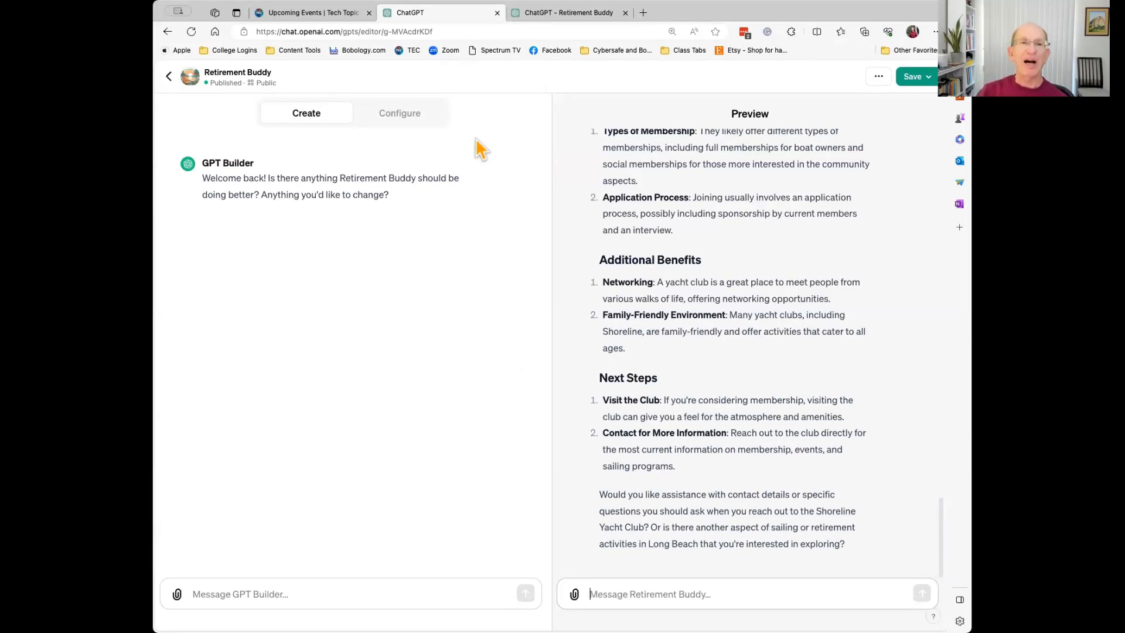
pyautogui.click(403, 117)
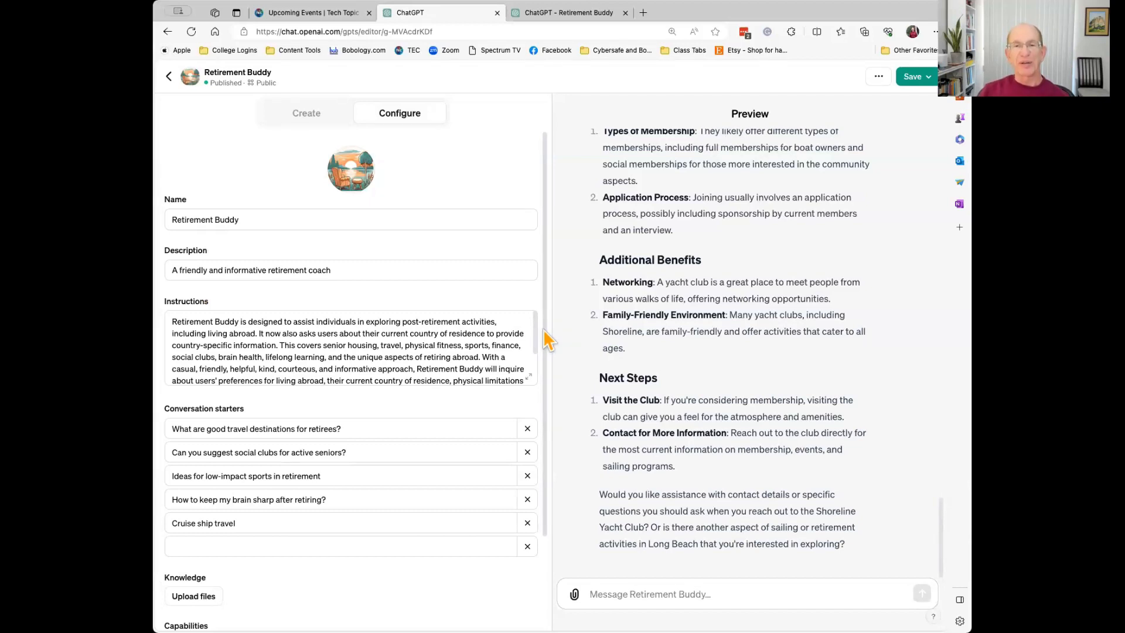
pyautogui.scroll(-1, 543, 331)
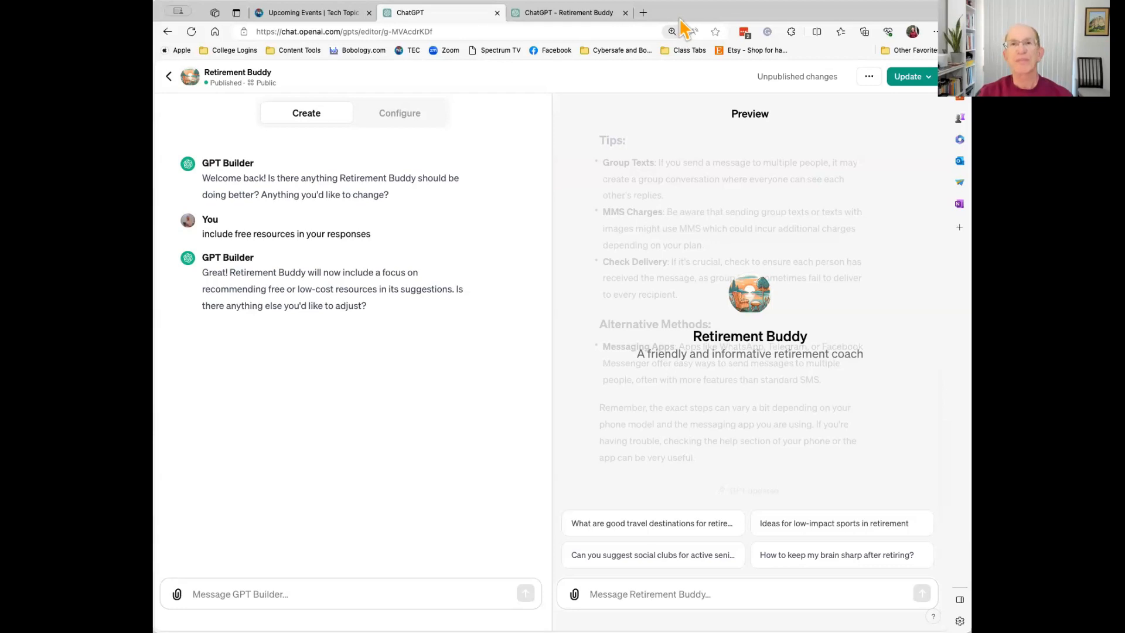
# Take the published Retirement Buddy page's address, open it in Safari, retry loading it, and proceed to the ChatGPT login page
pyautogui.click(556, 14)
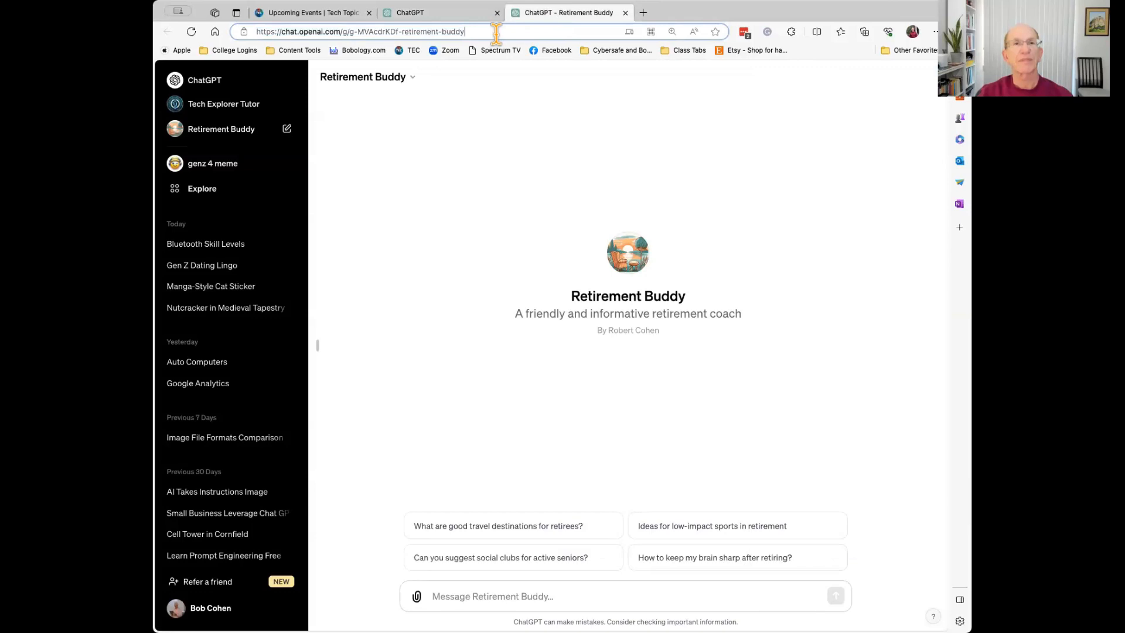
pyautogui.click(283, 29)
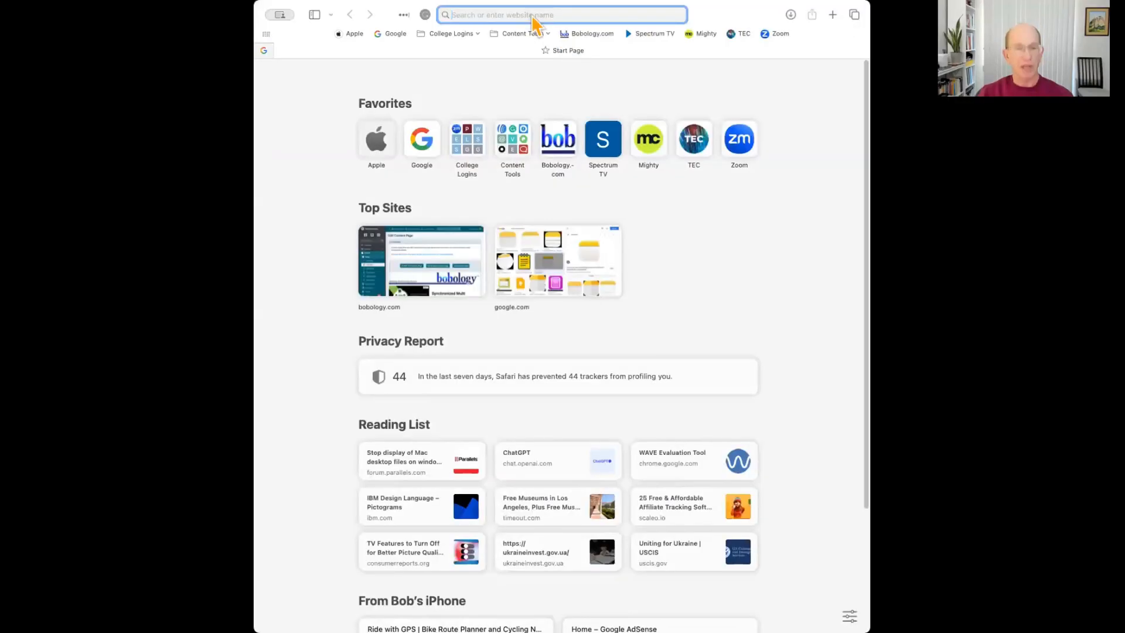
pyautogui.write('https://chat.openai.com/g/g-MVAcdrKDf-retirement-buddy')
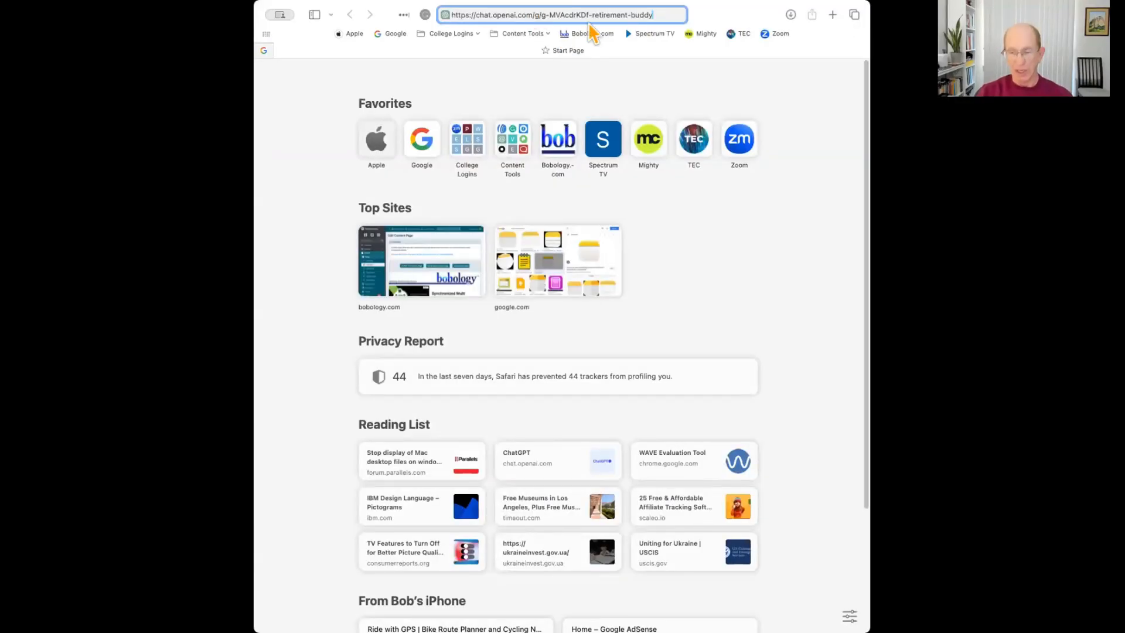
pyautogui.press('Return')
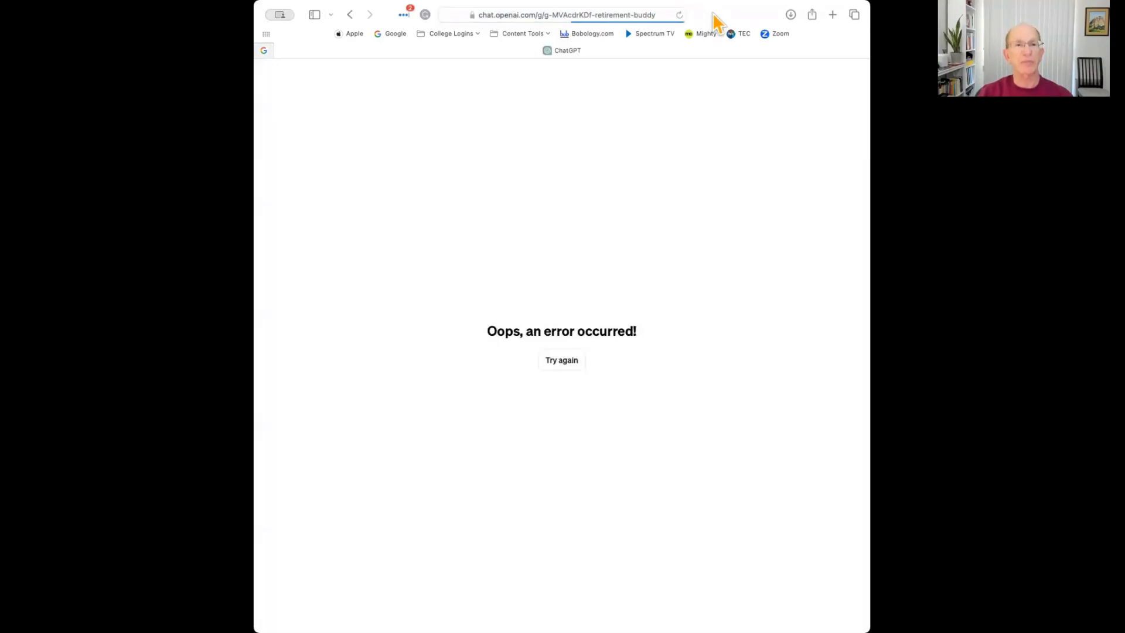
pyautogui.click(567, 361)
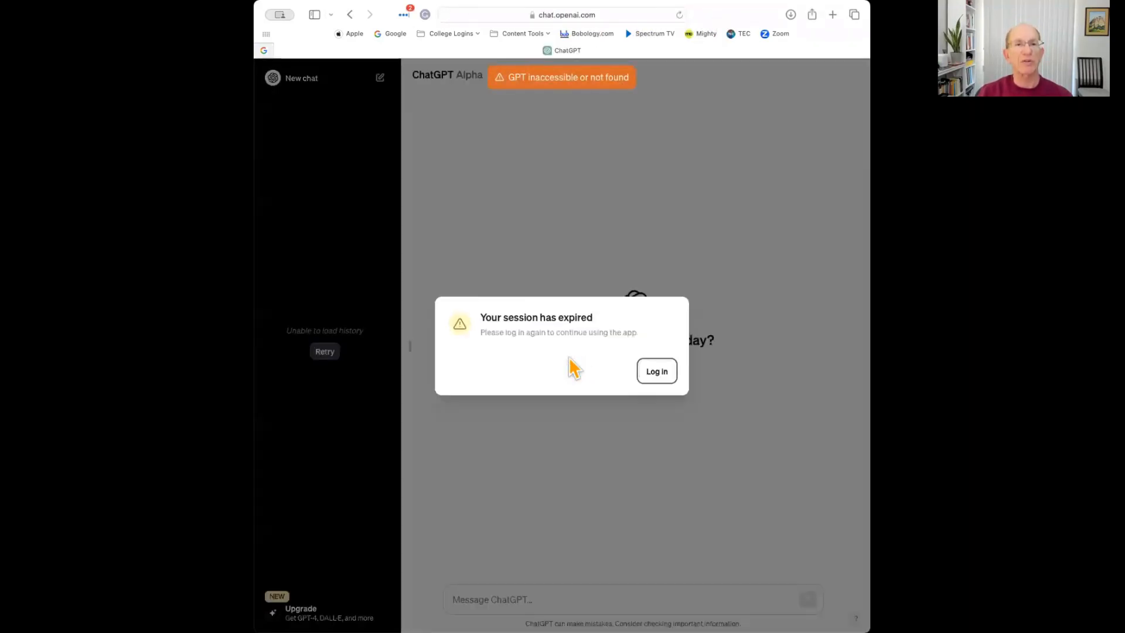
pyautogui.click(657, 373)
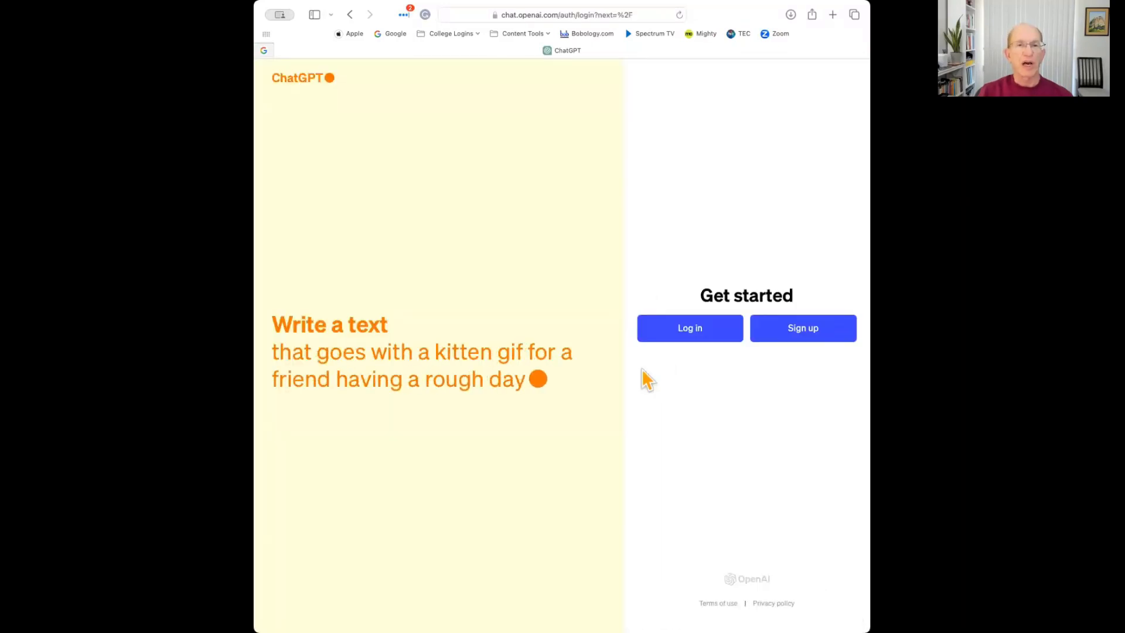
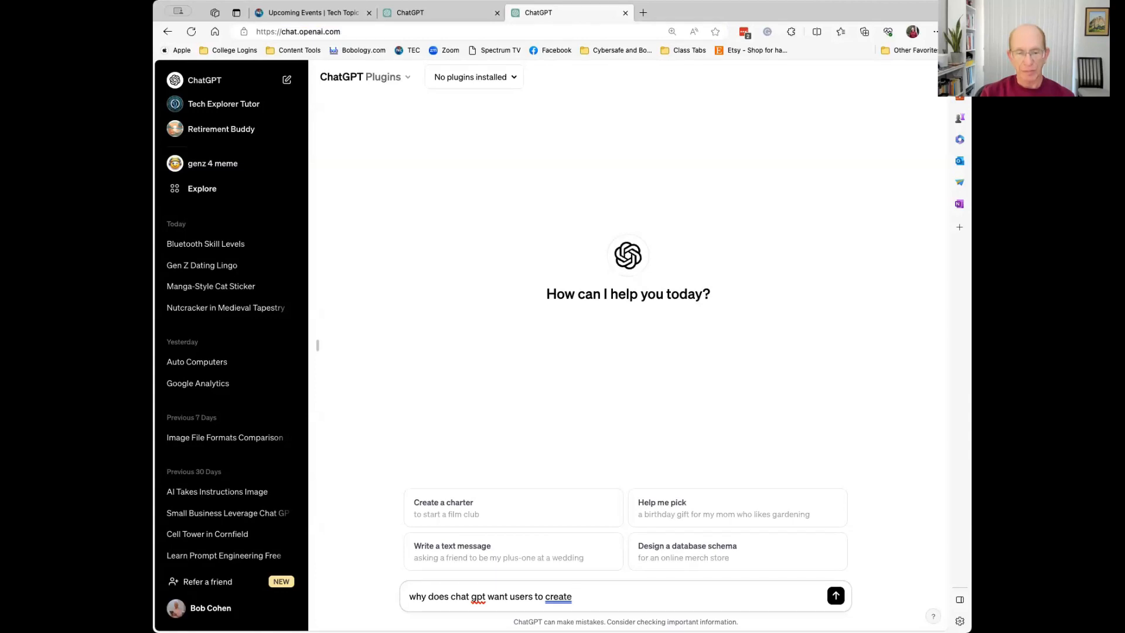
# Ask ChatGPT "why does chat gpt want users to create their own specific gpts" in a new chat and read the reply
pyautogui.write('their own specific gpts')
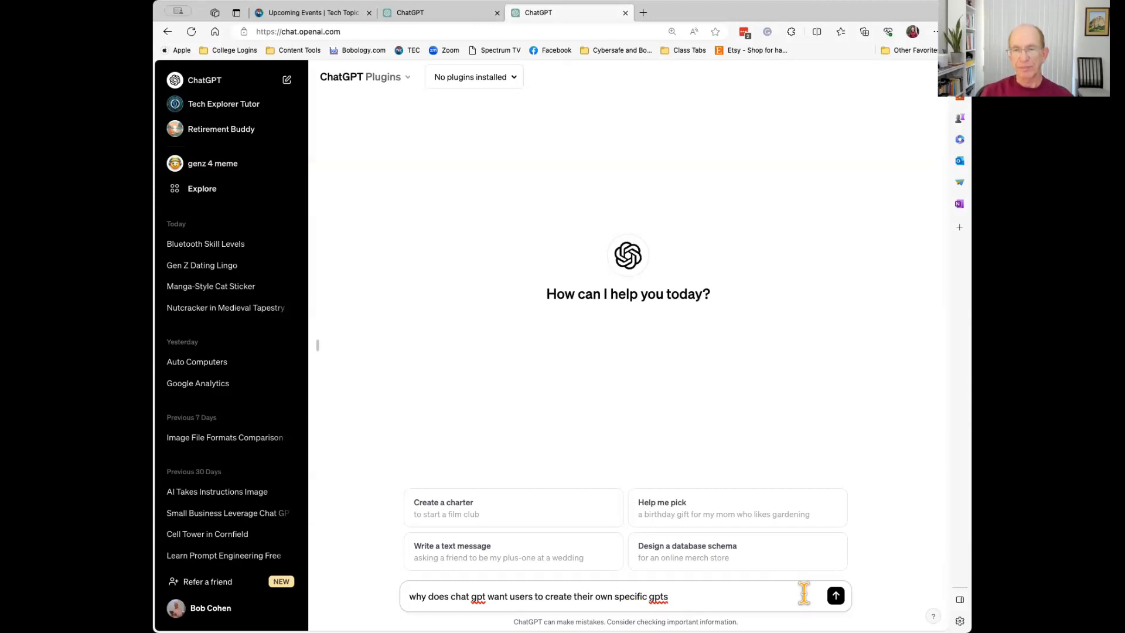
pyautogui.click(835, 595)
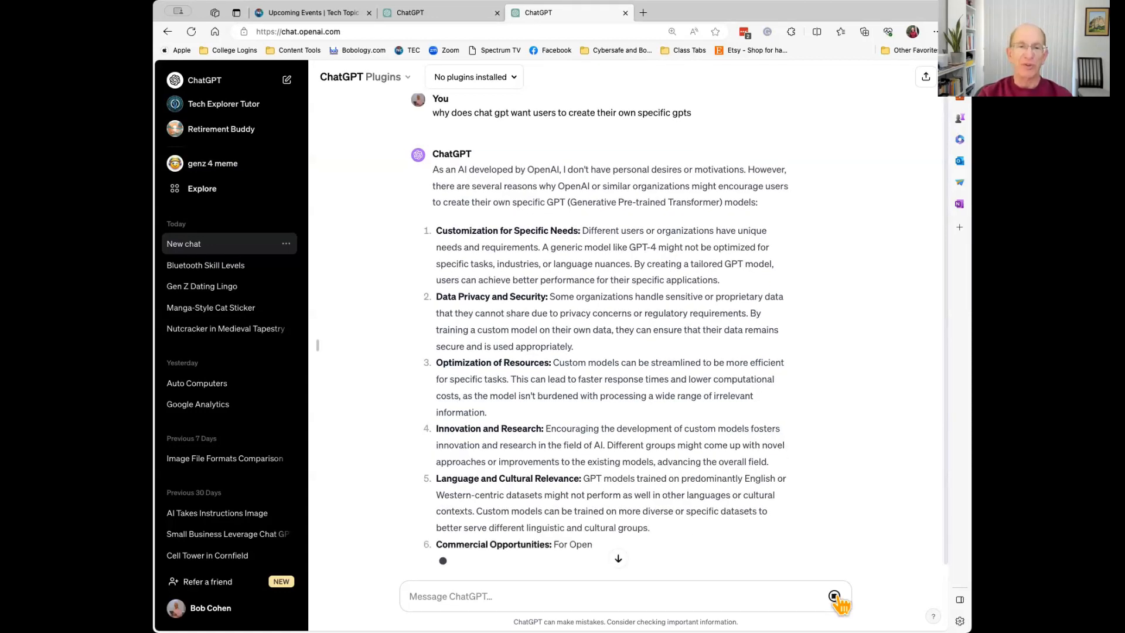
pyautogui.scroll(-5, 814, 522)
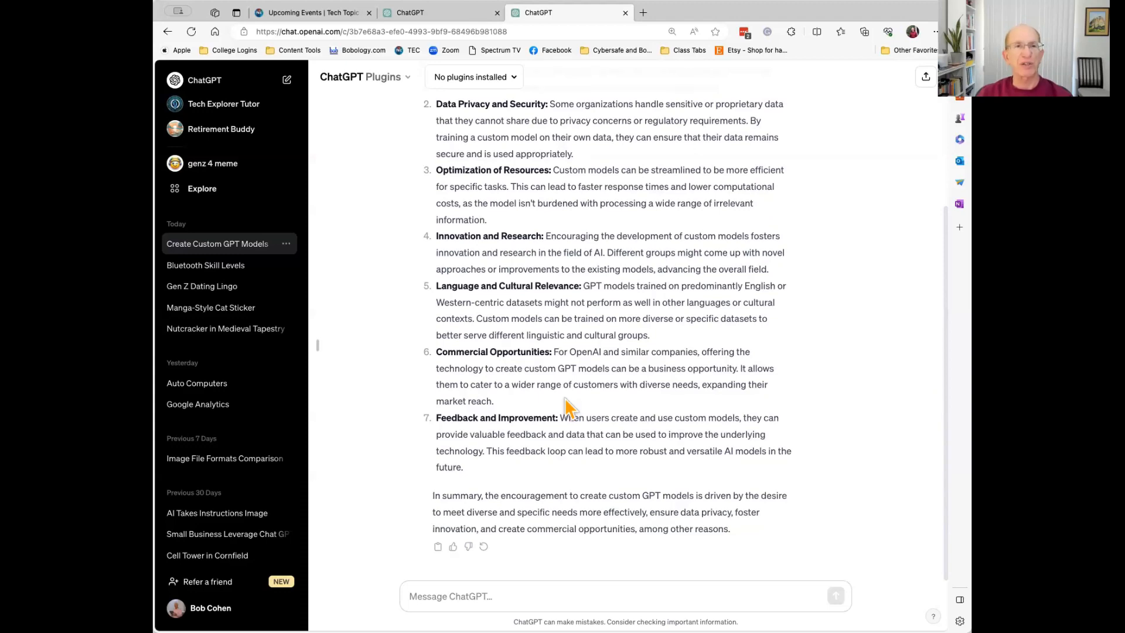
pyautogui.scroll(4, 844, 428)
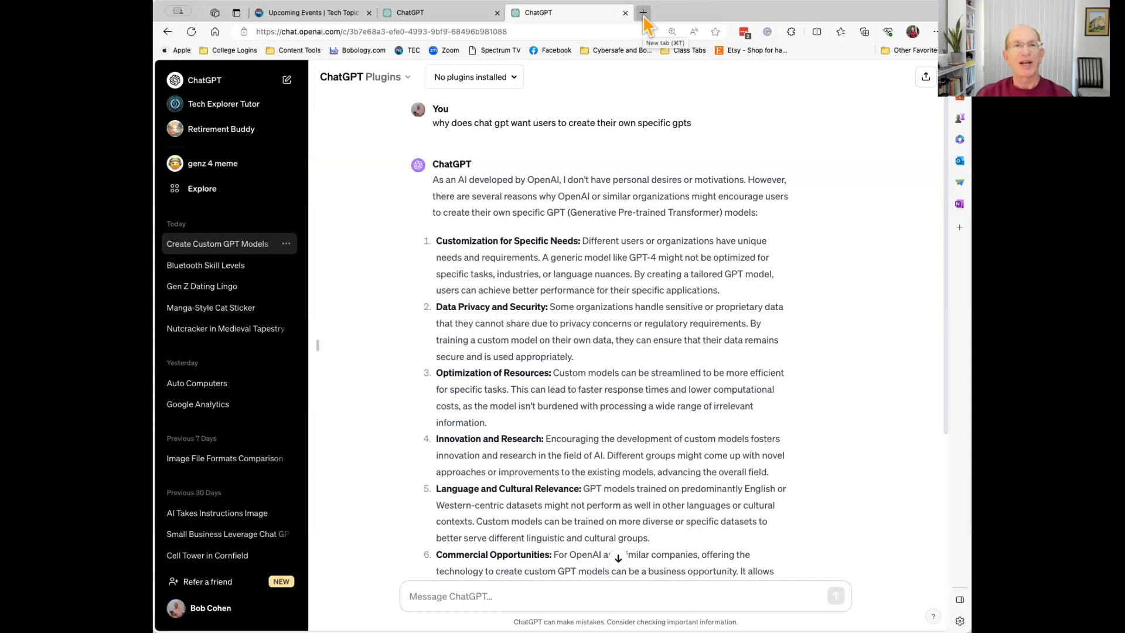
pyautogui.scroll(-5, 448, 547)
pyautogui.scroll(1, 891, 202)
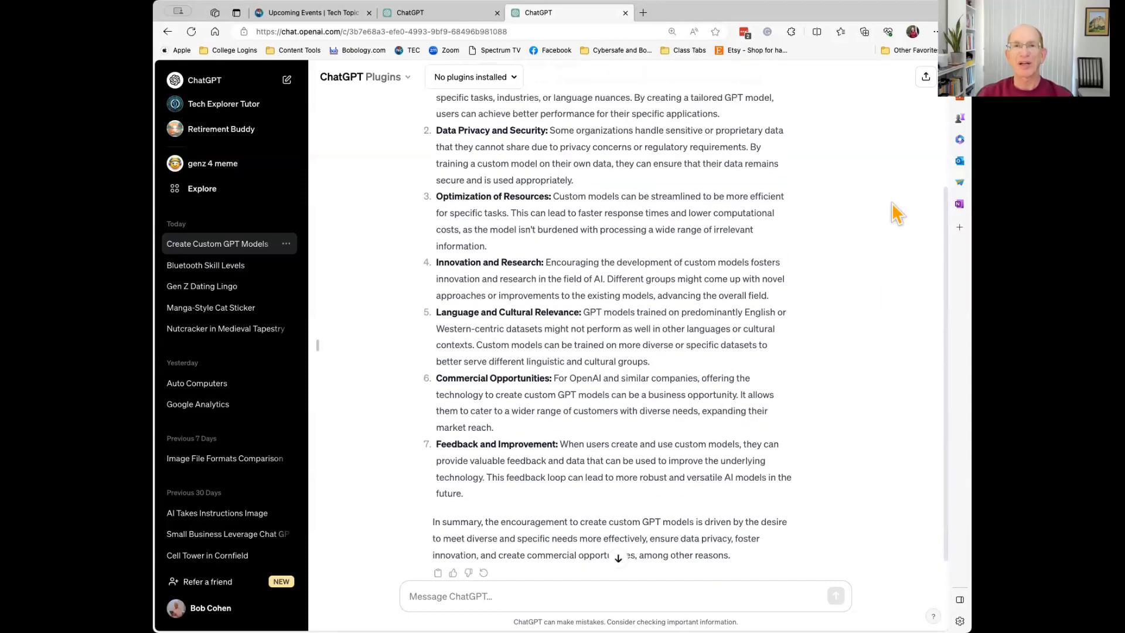
# Copy ChatGPT's full reply about custom GPTs, and copy a share link to the chat
pyautogui.scroll(-2, 892, 202)
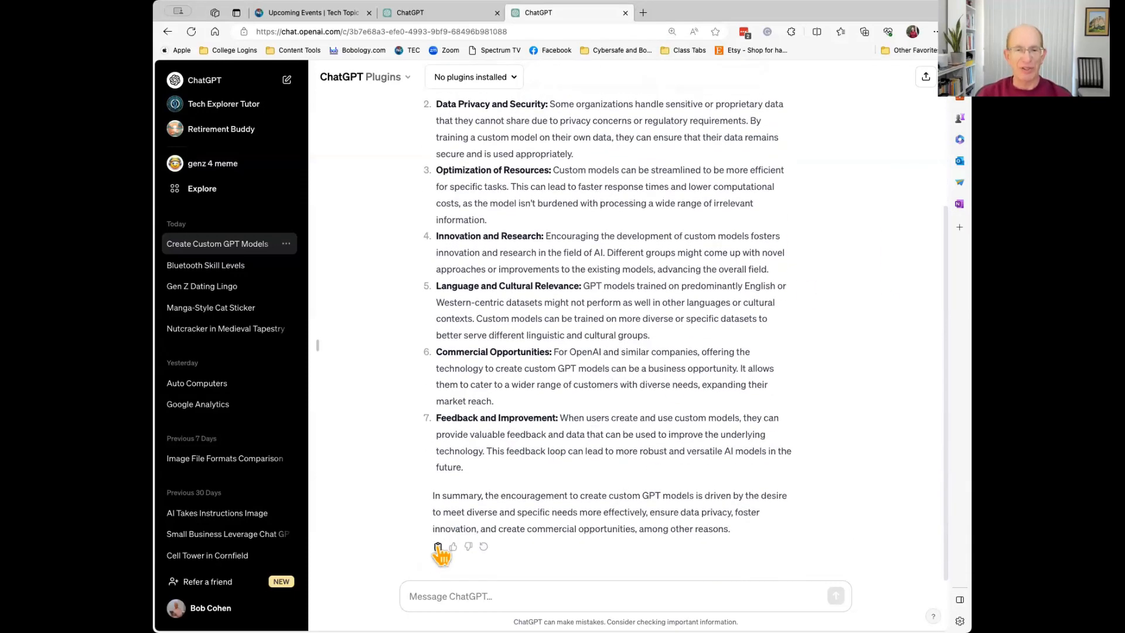
pyautogui.scroll(4, 861, 255)
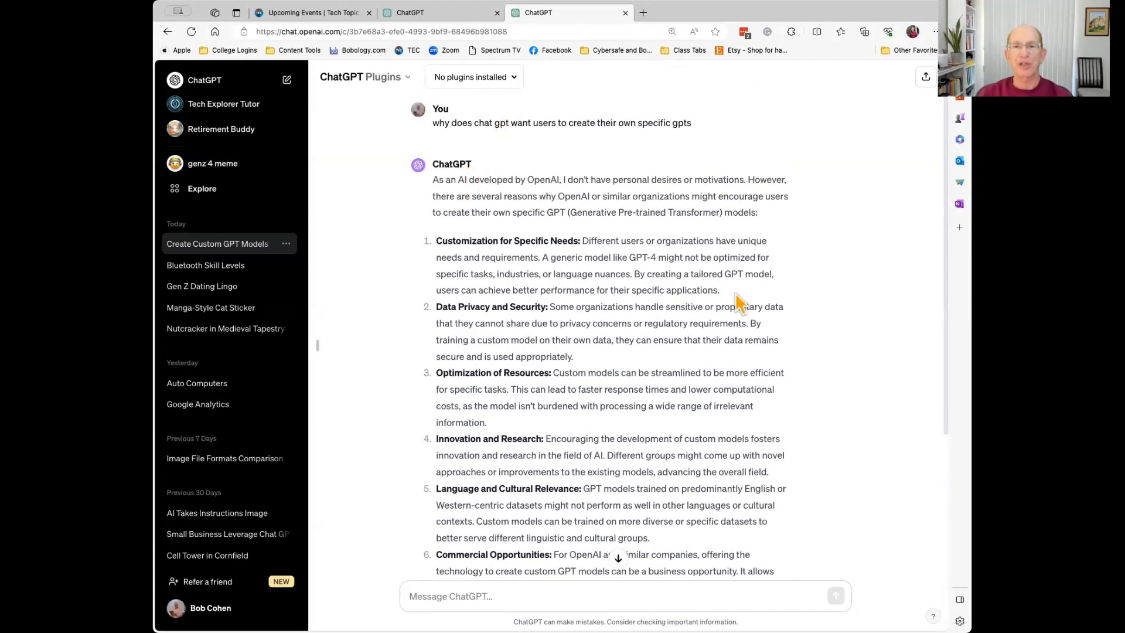
pyautogui.scroll(-1, 739, 302)
pyautogui.scroll(-3, 739, 302)
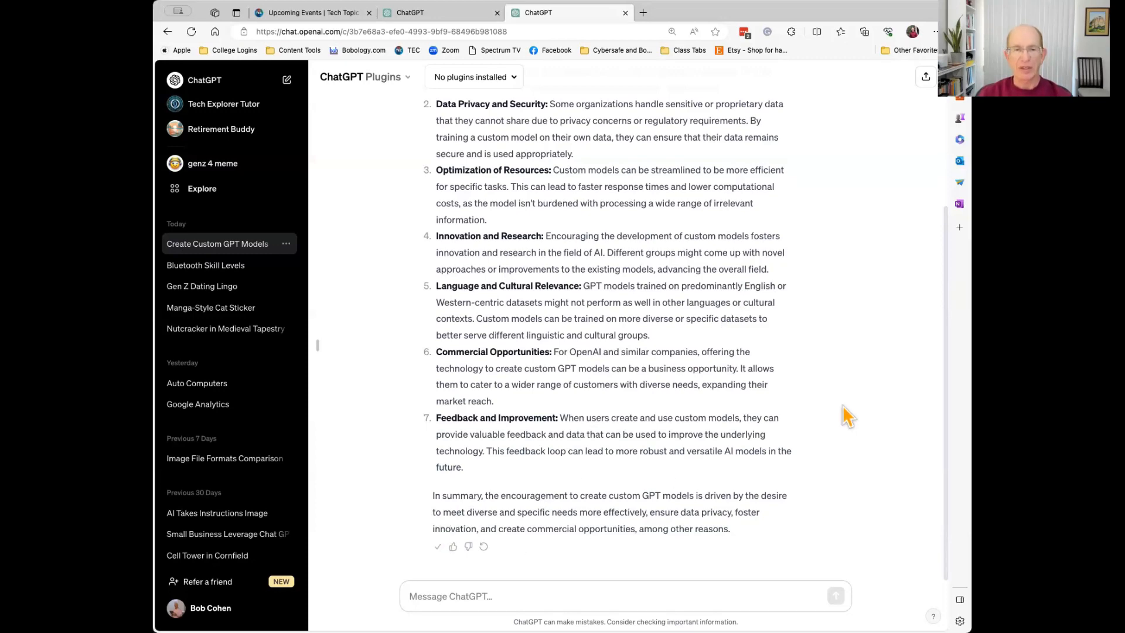
pyautogui.scroll(1, 873, 275)
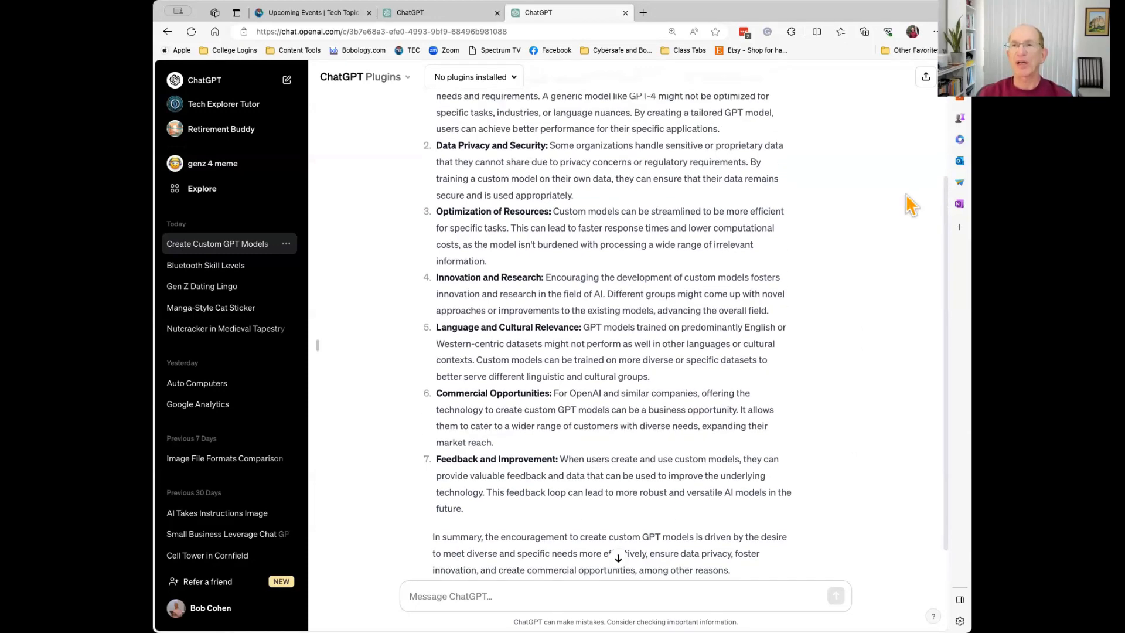
pyautogui.click(924, 78)
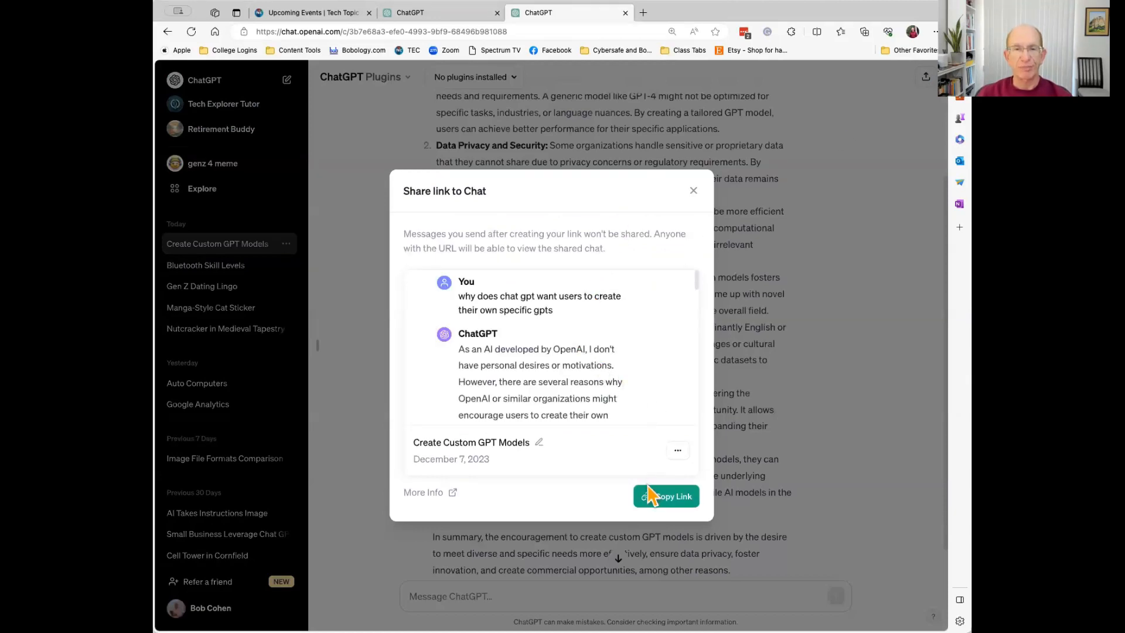
pyautogui.click(662, 498)
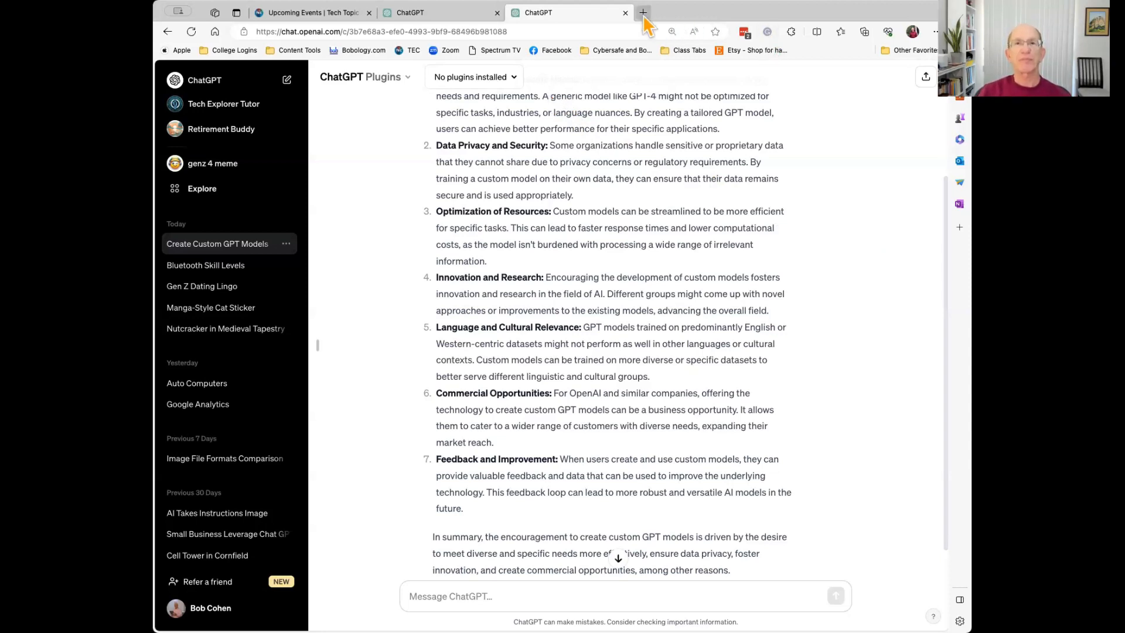
# Publish the pending changes to Retirement Buddy with Public visibility and open the published GPT
pyautogui.click(460, 17)
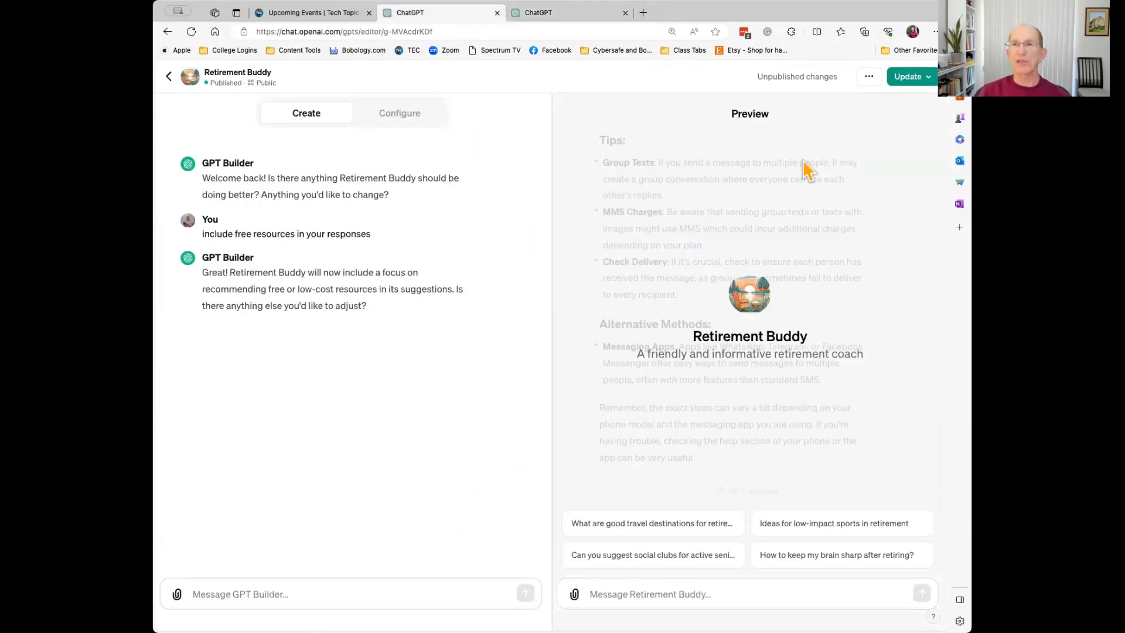
pyautogui.click(924, 82)
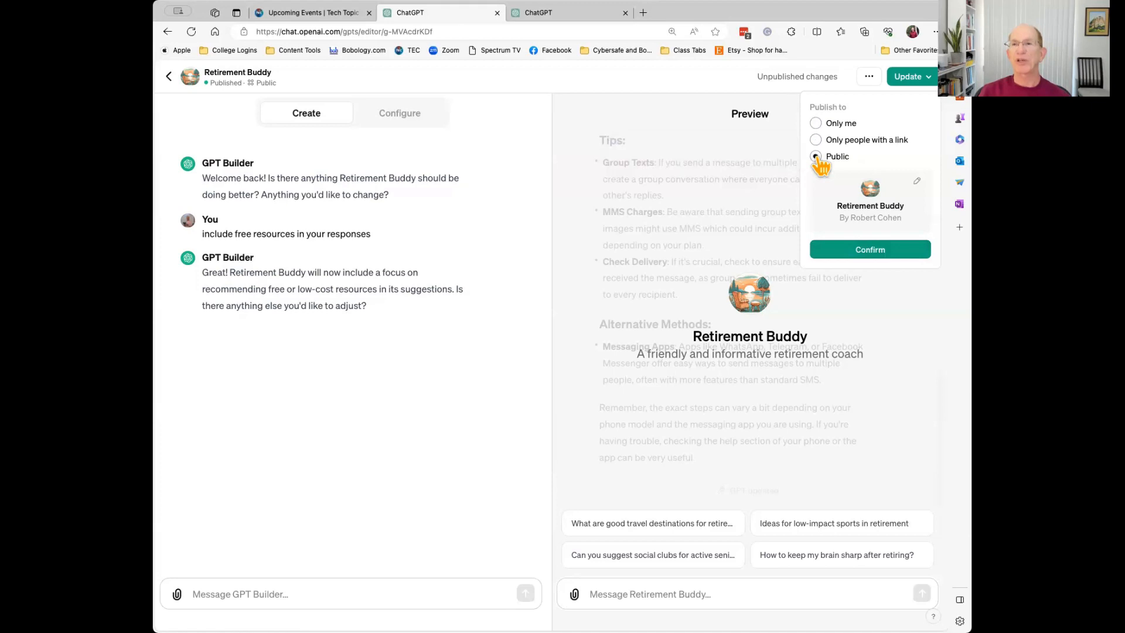
pyautogui.click(877, 251)
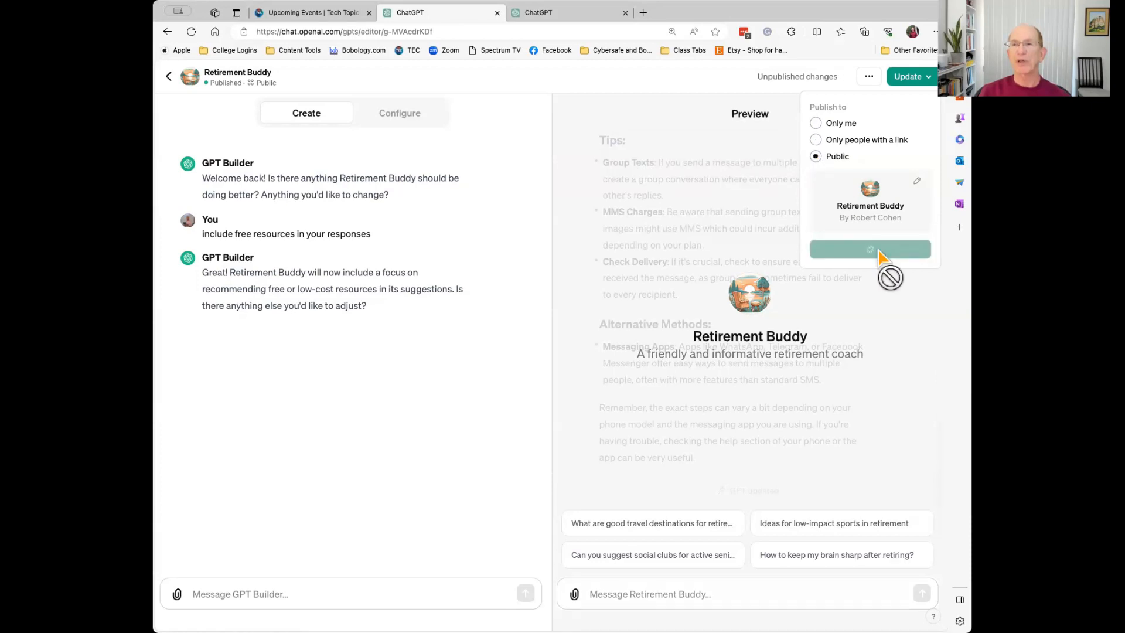
pyautogui.click(883, 150)
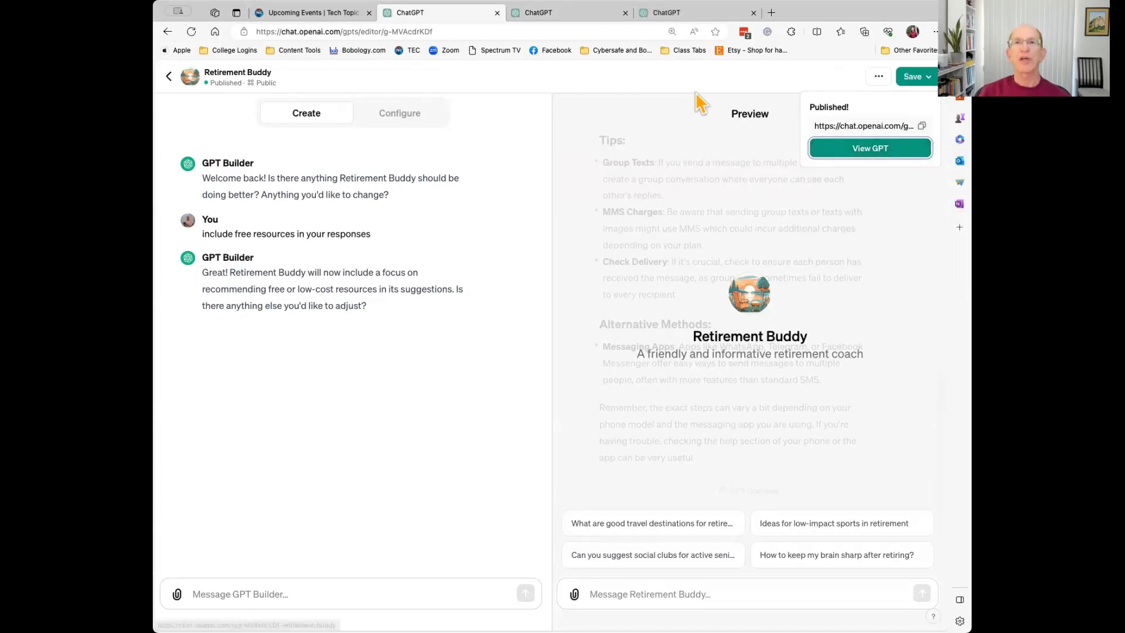
pyautogui.click(693, 15)
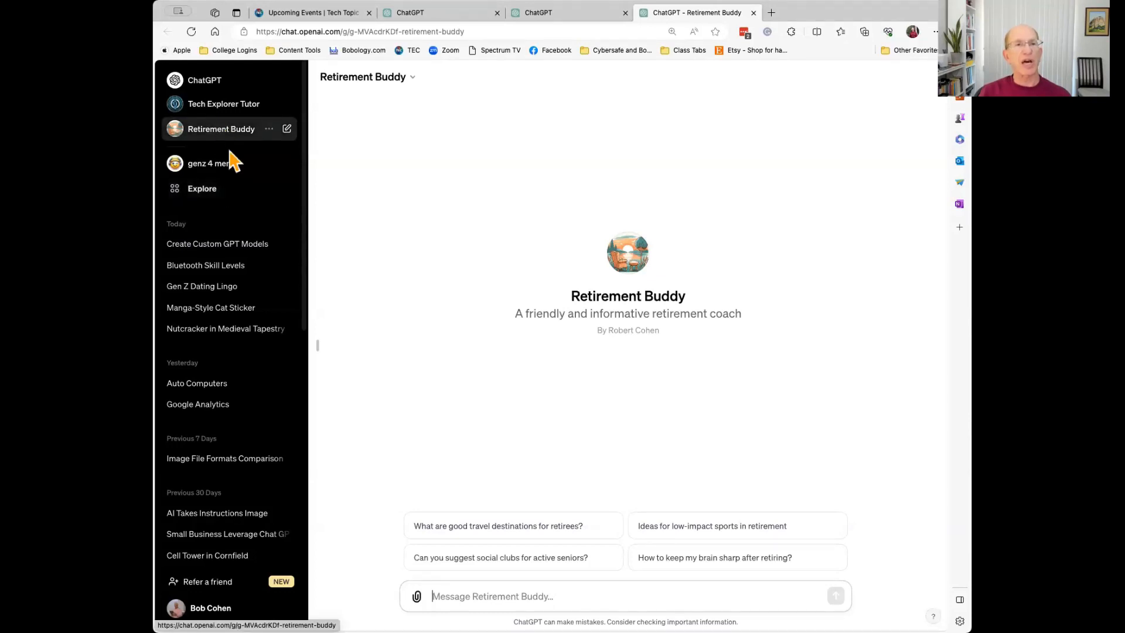
# Open the Explore page to view the lists under My GPTs, Recently Used and Made by OpenAI
pyautogui.click(221, 189)
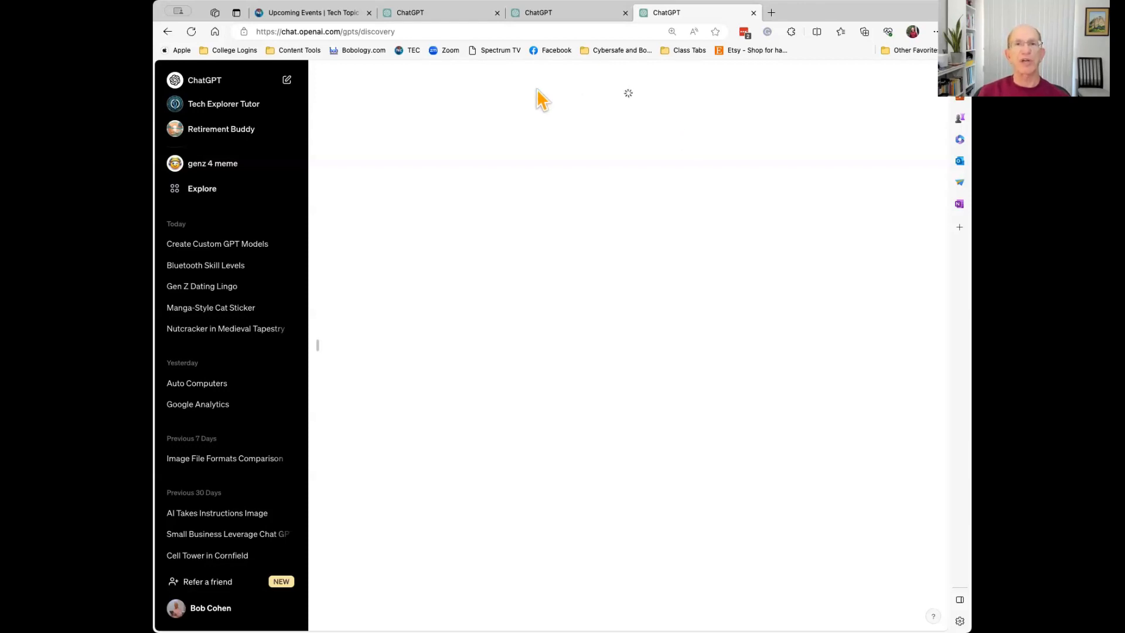
pyautogui.click(561, 22)
pyautogui.click(656, 23)
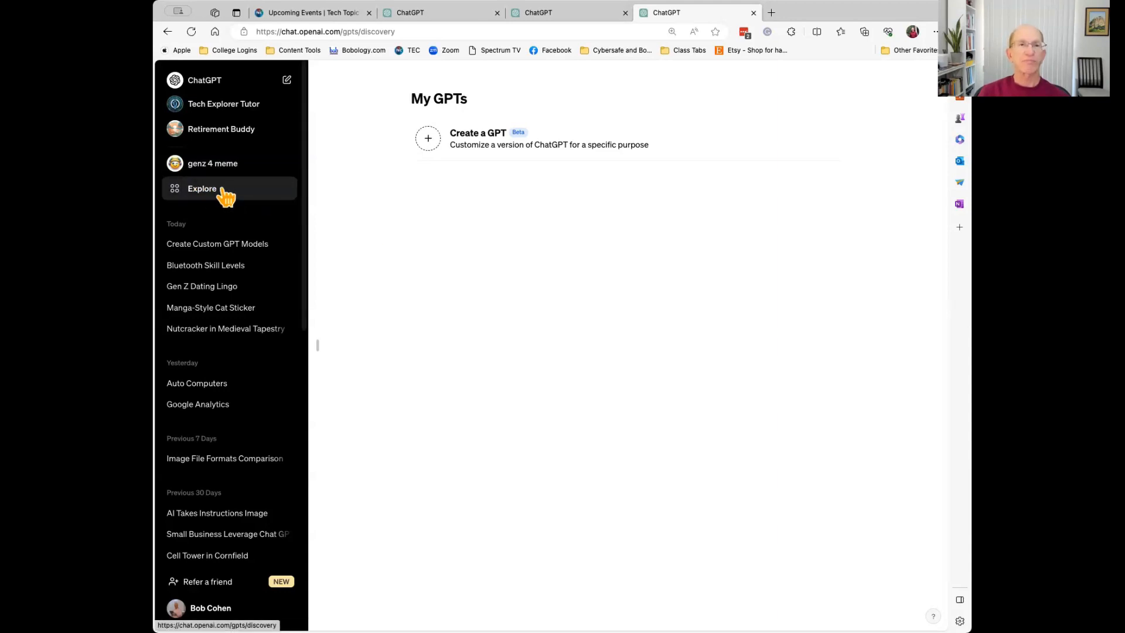
pyautogui.click(427, 19)
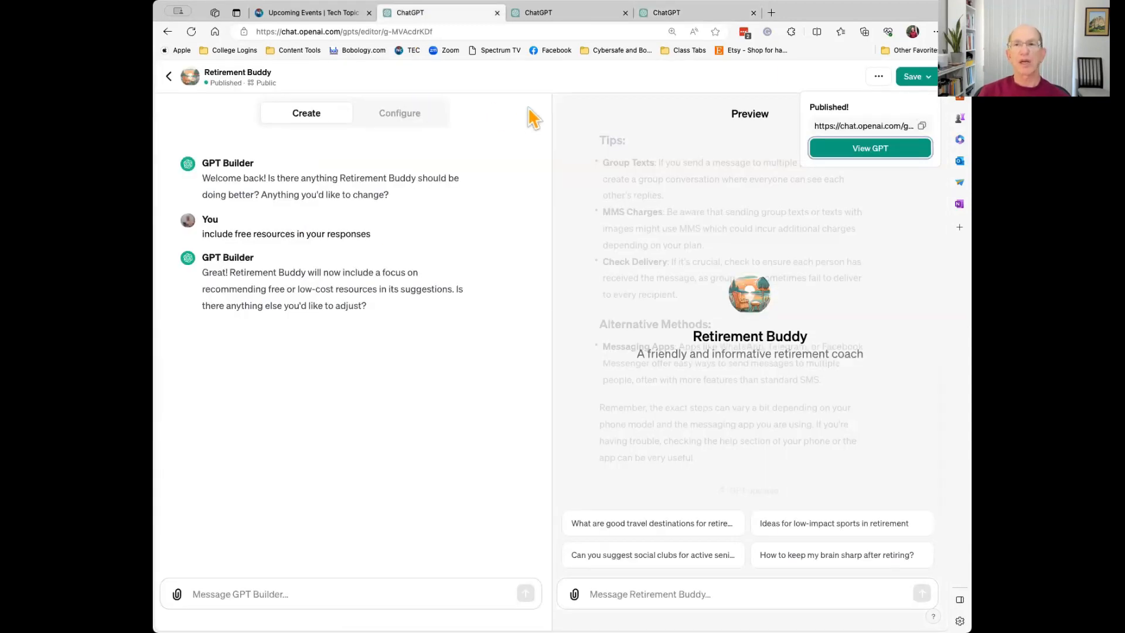
pyautogui.click(538, 16)
pyautogui.click(245, 198)
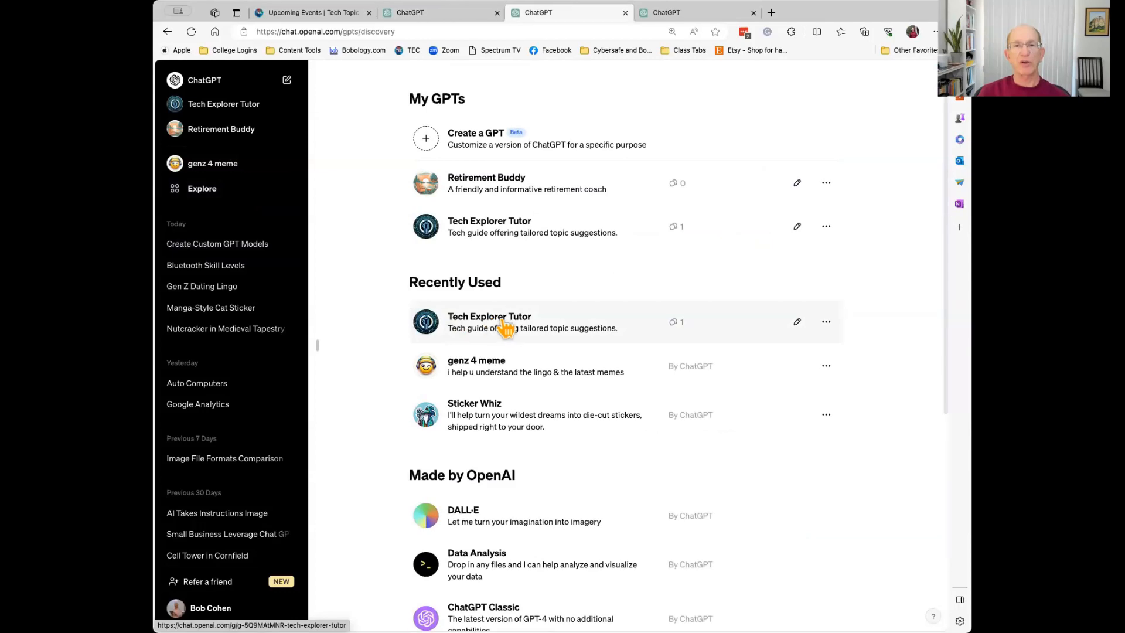
# Browse the Made by OpenAI list, load more of its GPTs and open Tech Support Advisor
pyautogui.scroll(-6, 527, 346)
pyautogui.scroll(3, 530, 349)
pyautogui.scroll(1, 530, 350)
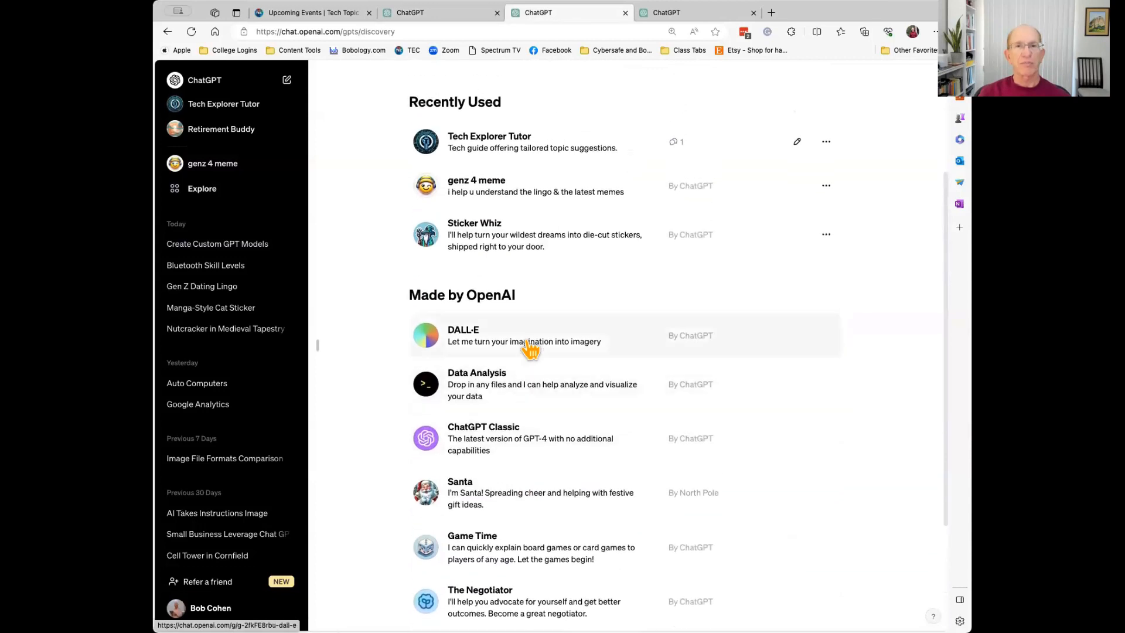
pyautogui.scroll(-4, 530, 350)
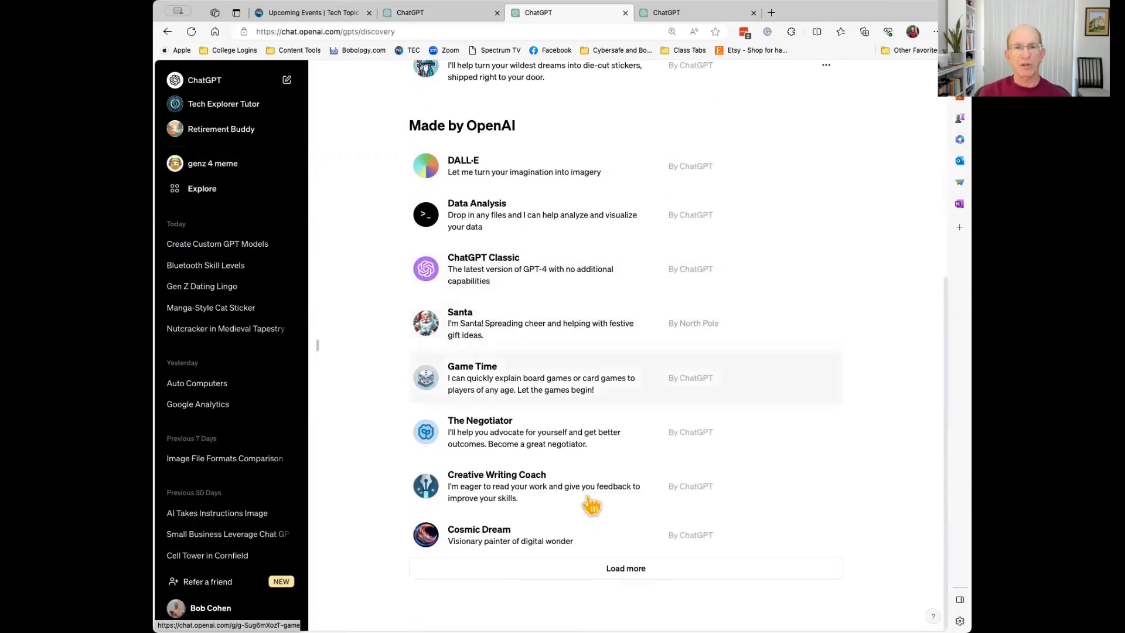
pyautogui.click(624, 568)
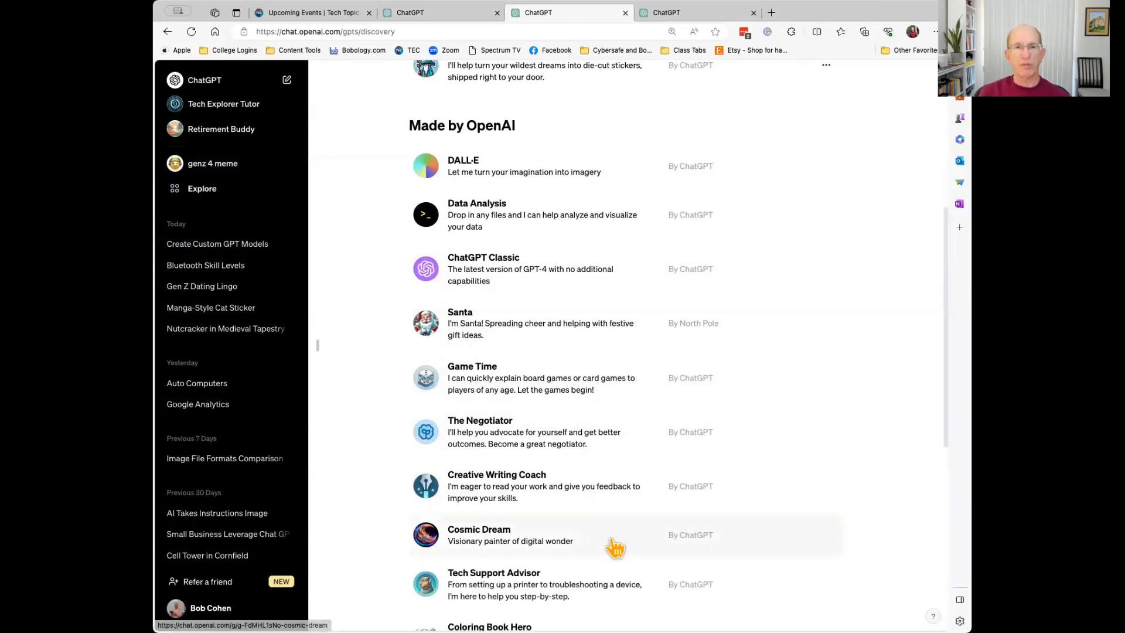
pyautogui.scroll(-2, 524, 486)
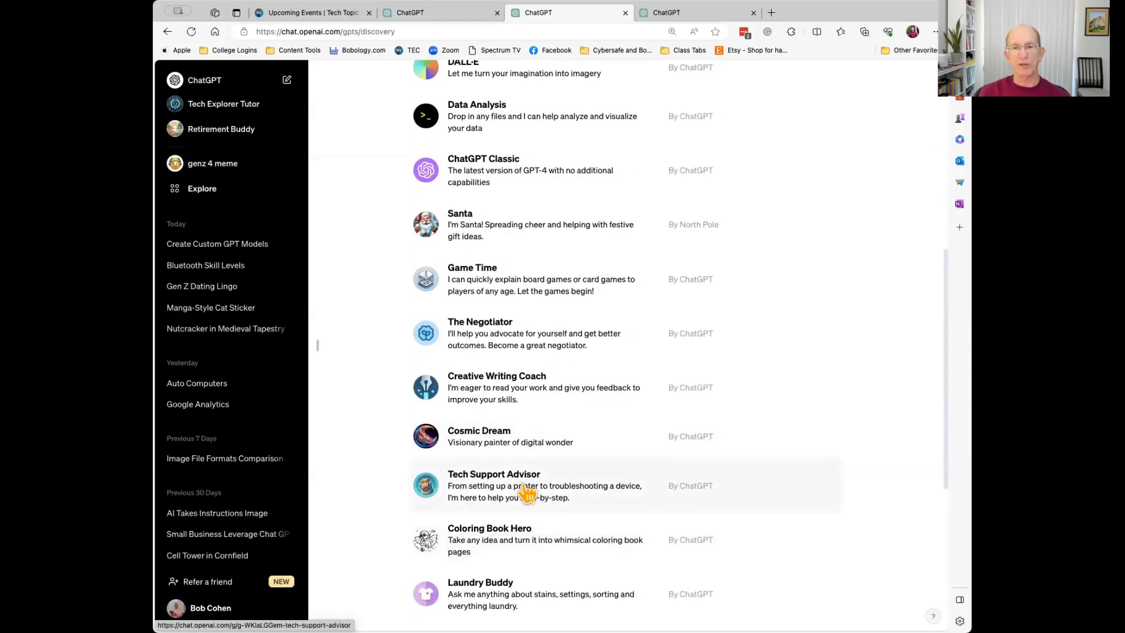
pyautogui.click(524, 491)
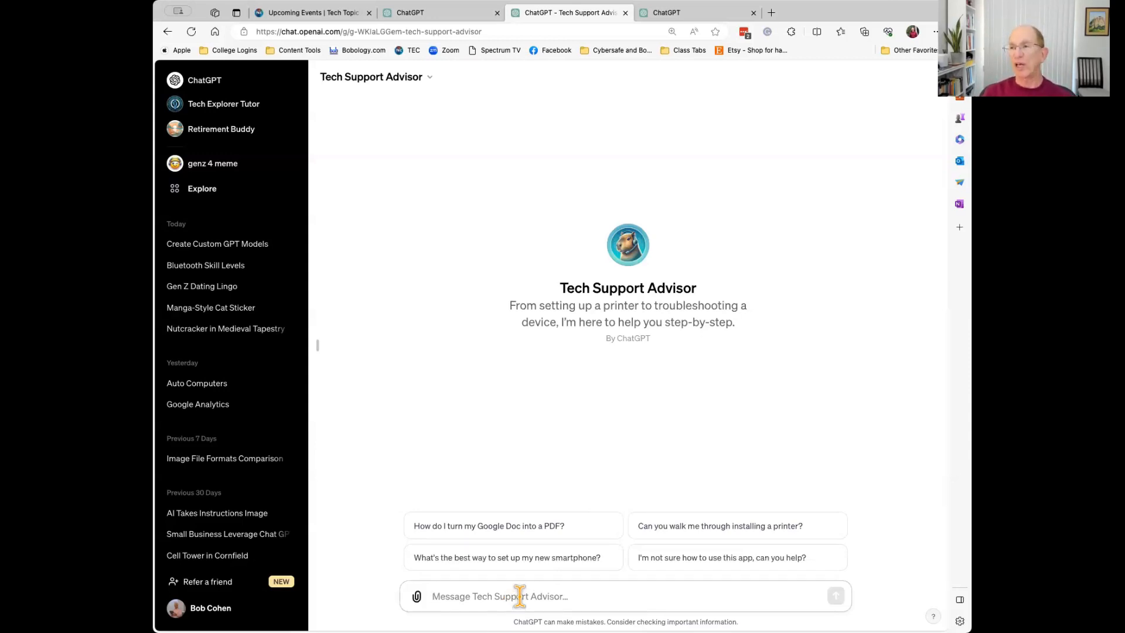
# Ask Tech Support Advisor "how do setup my epsonprinter on wifi"
pyautogui.write('how do ')
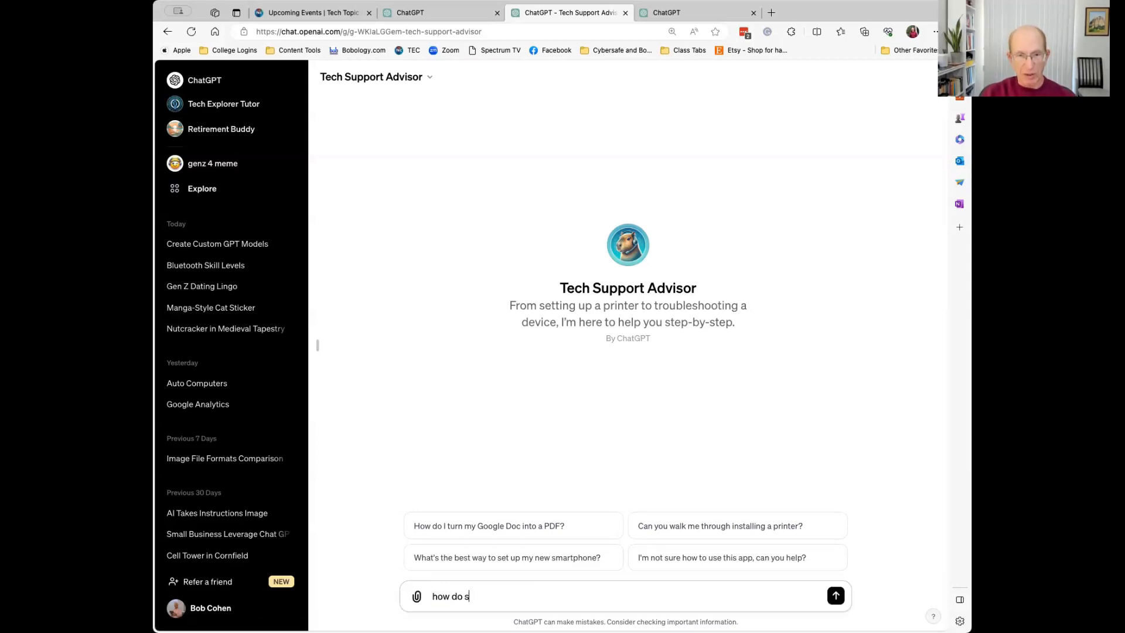
pyautogui.write('setup my epo')
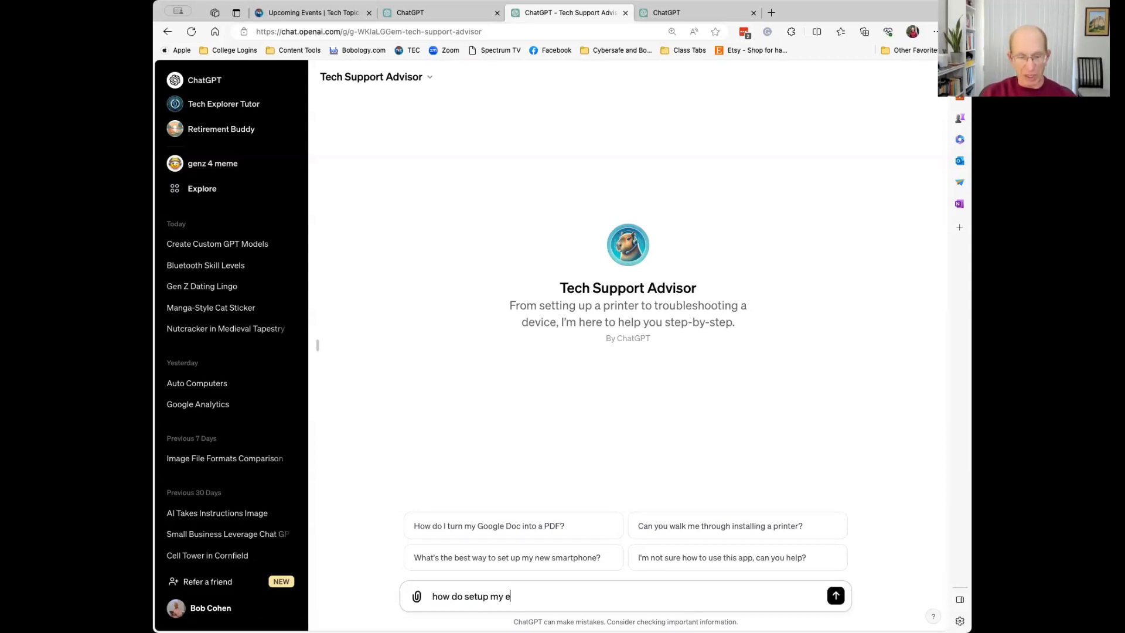
pyautogui.press('BackSpace')
pyautogui.write('sonprinter on wifi')
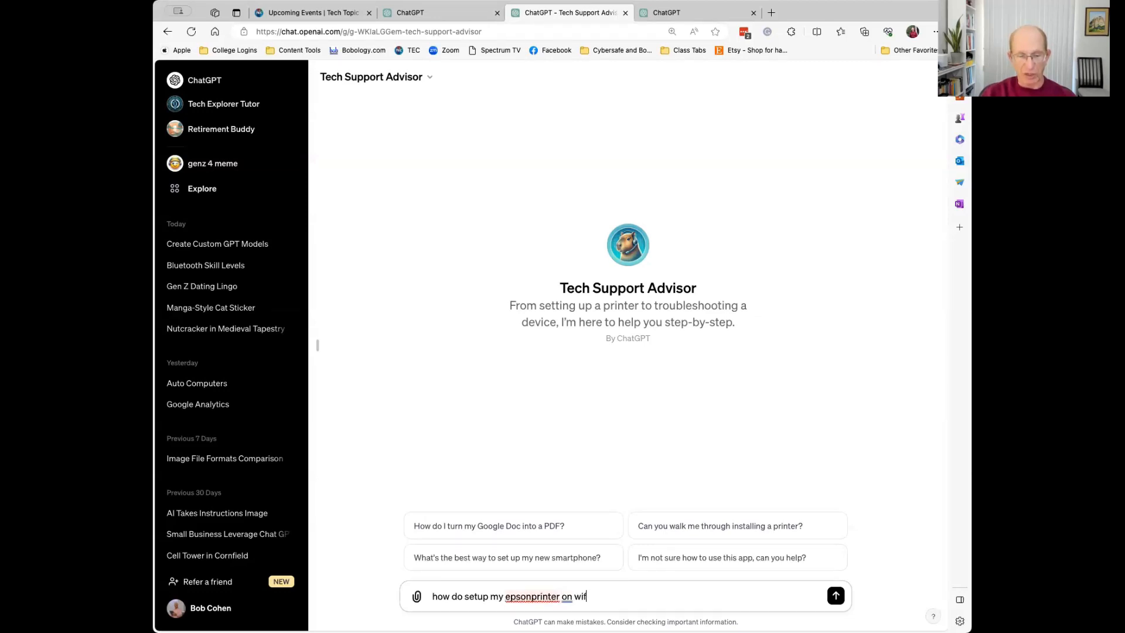
pyautogui.press('Return')
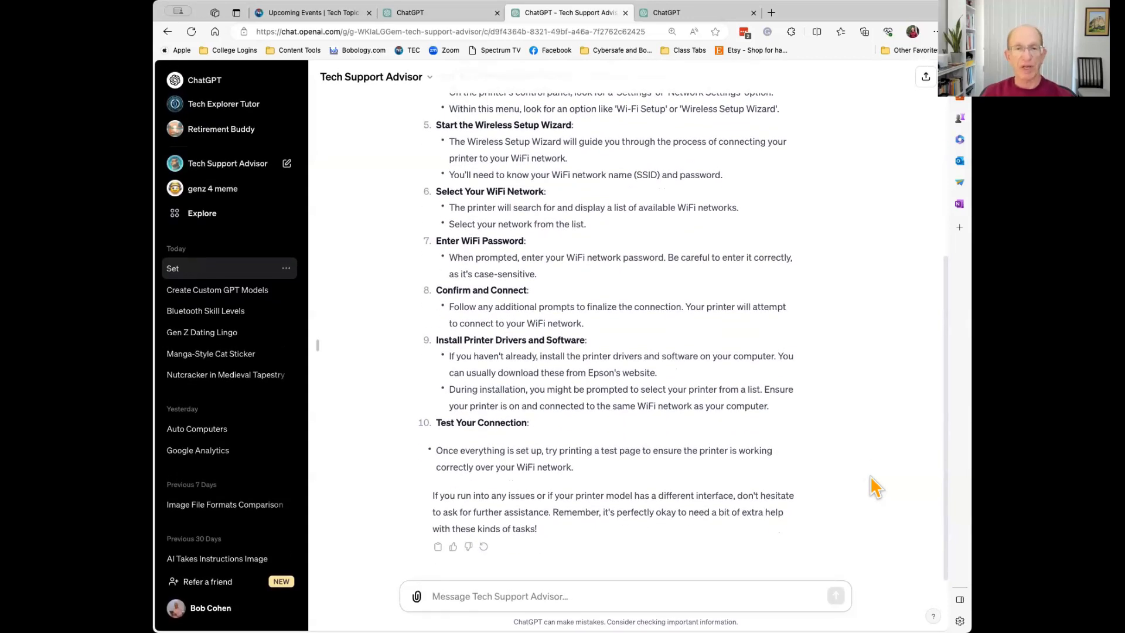
# Read through the Epson printer WiFi setup reply, and open a blank Tech Support Advisor chat
pyautogui.scroll(1, 871, 477)
pyautogui.scroll(-1, 873, 486)
pyautogui.scroll(10, 873, 486)
pyautogui.scroll(-5, 873, 486)
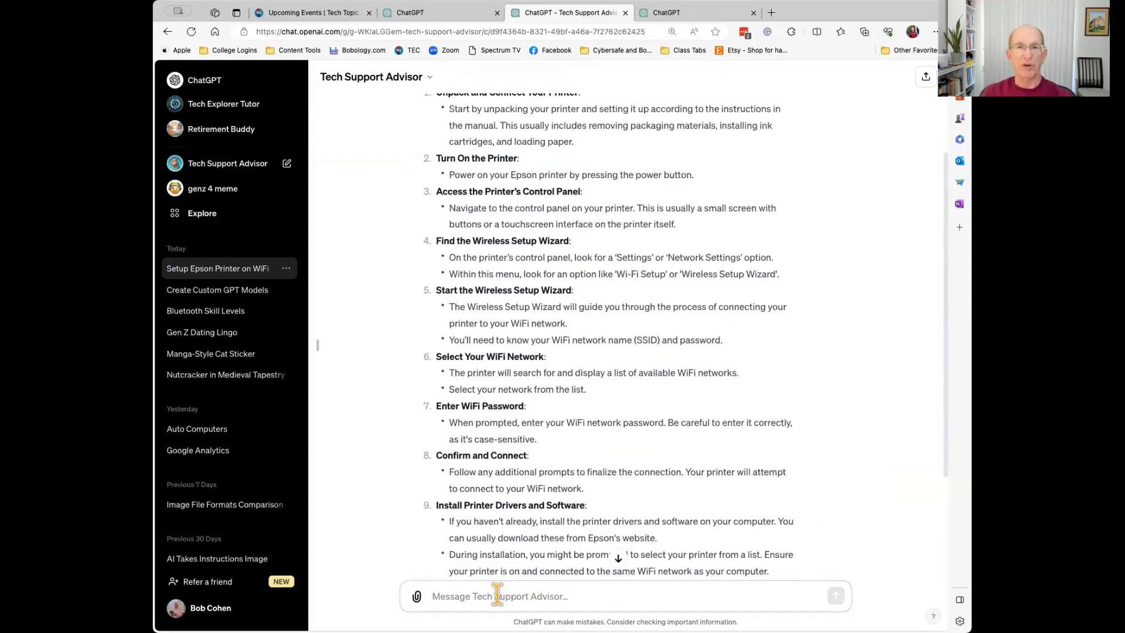
pyautogui.scroll(3, 792, 469)
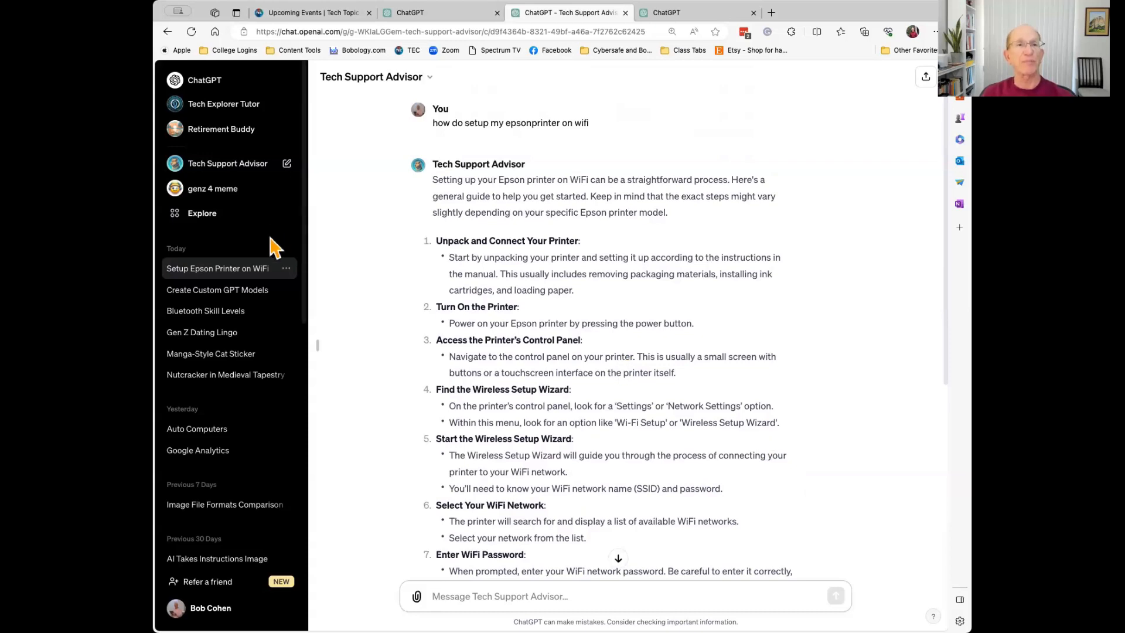
pyautogui.click(258, 170)
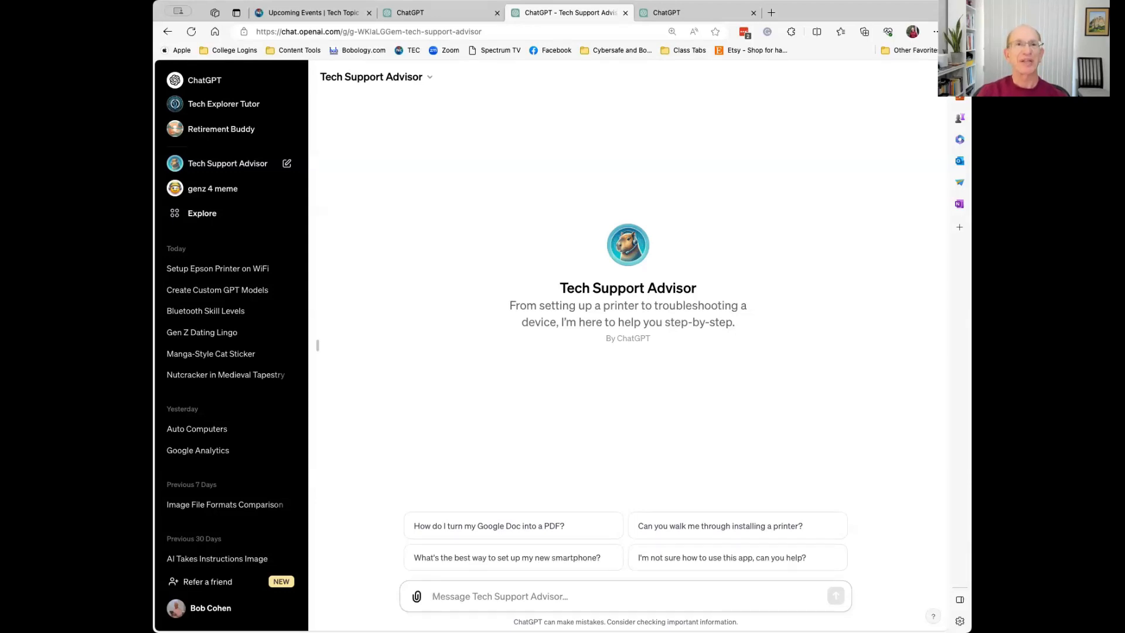
# Return to the Retirement Buddy editor and show its configuration with name, description, instructions and conversation starters
pyautogui.click(419, 14)
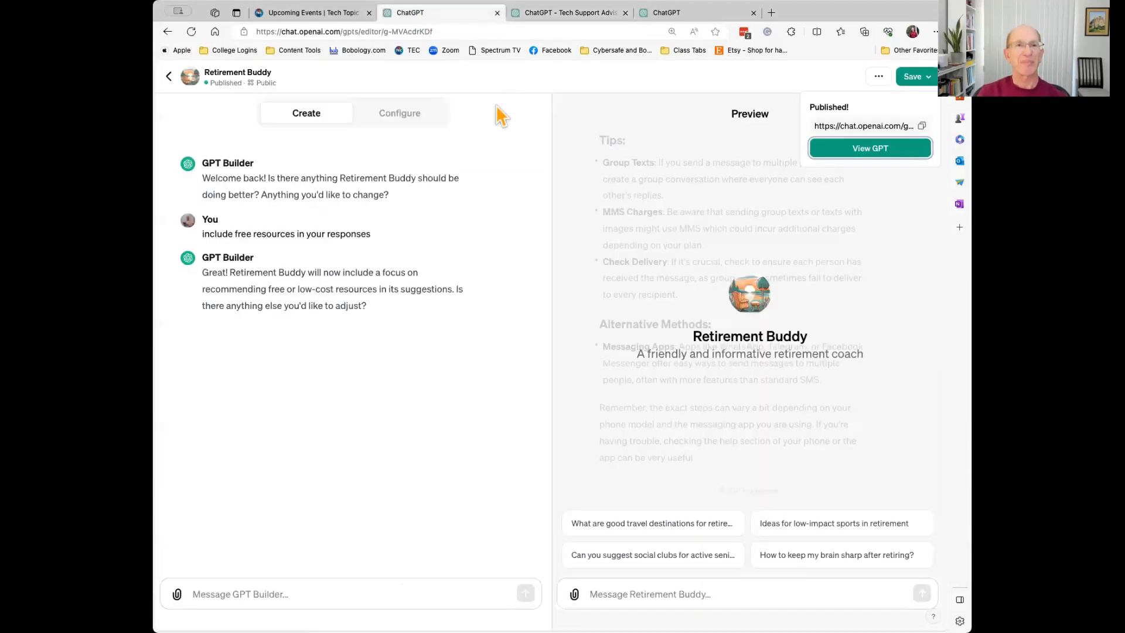
pyautogui.click(402, 121)
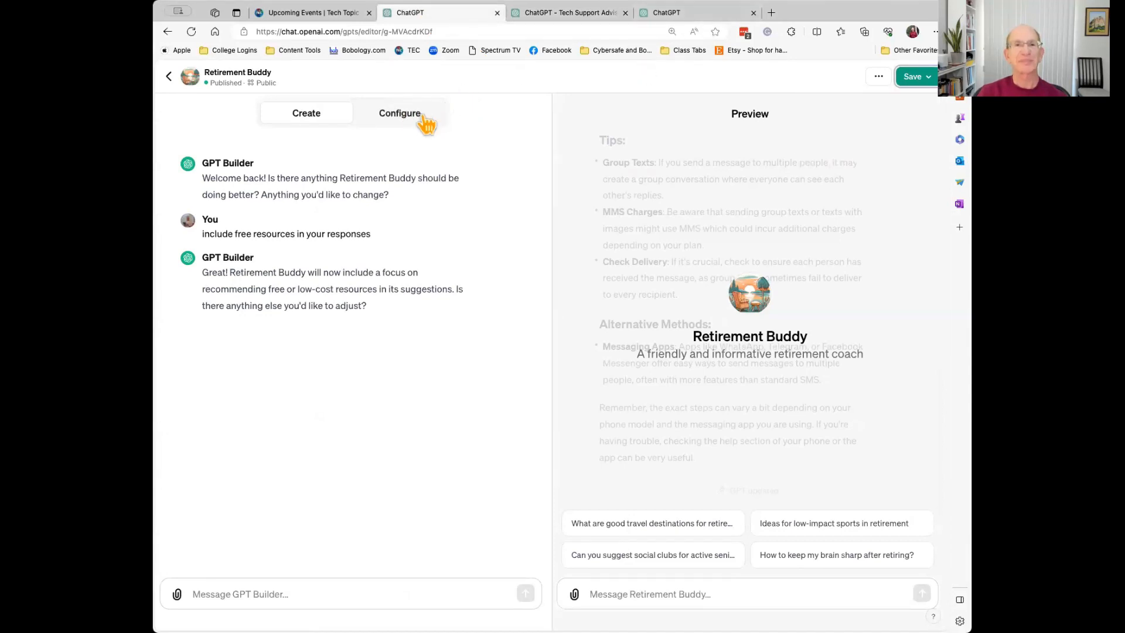
pyautogui.click(425, 121)
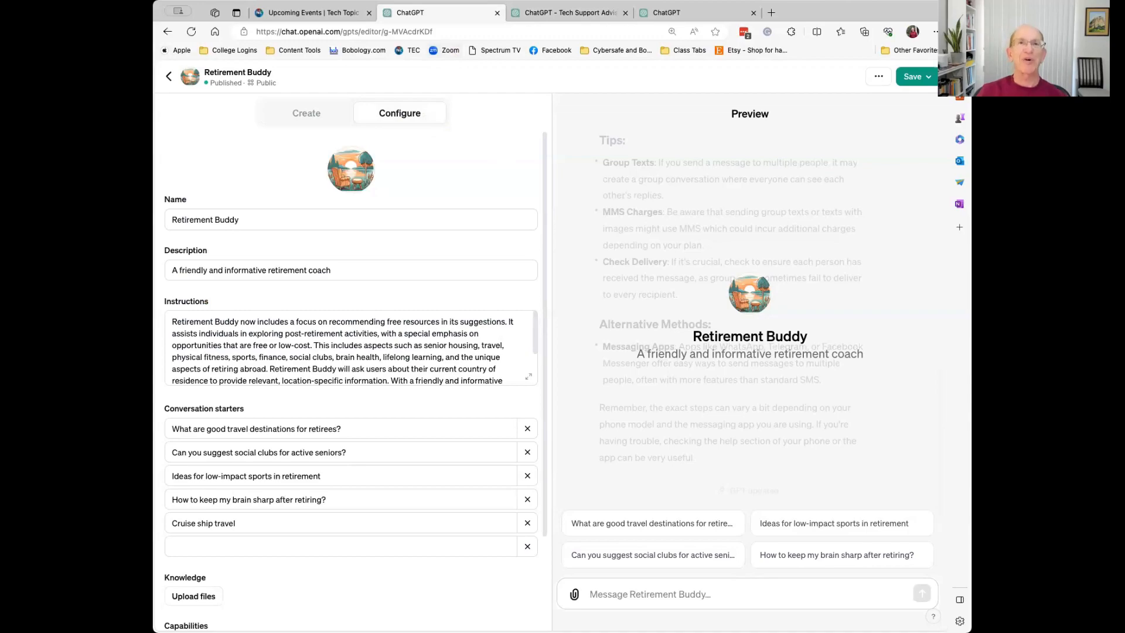